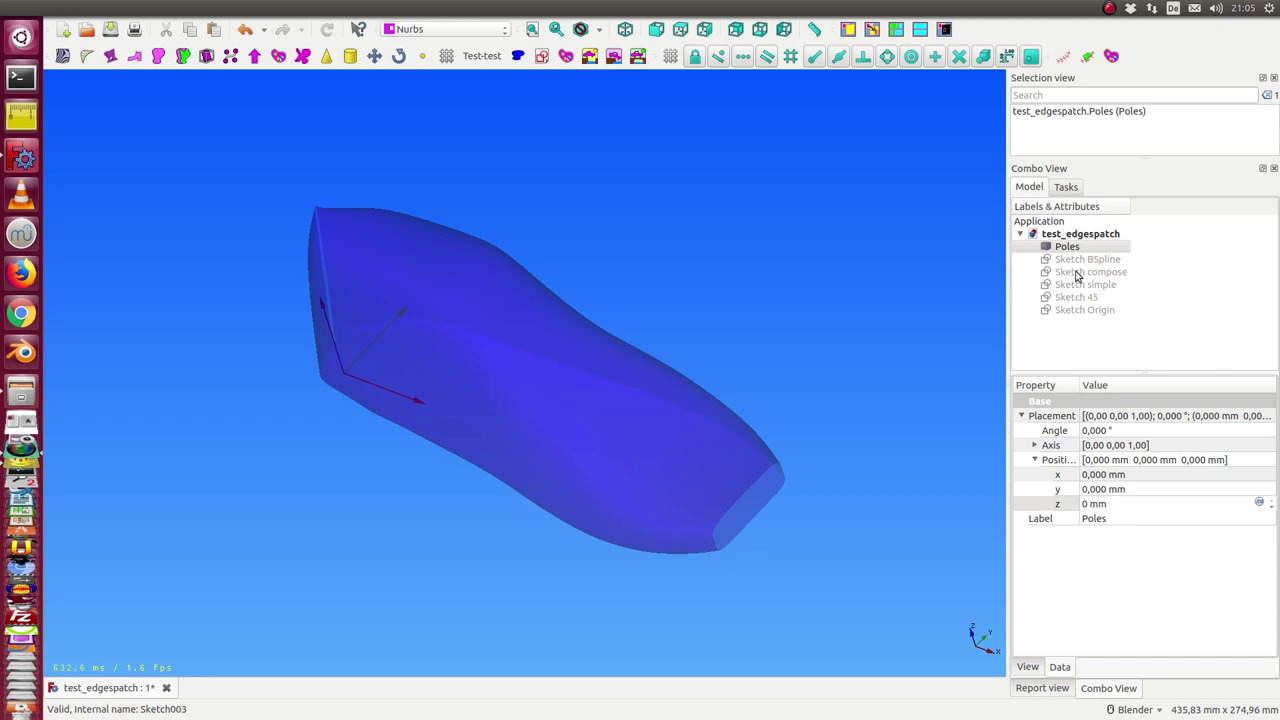
- Select Sketch simple, orbit the shoe last, snap to top view, and select the Poles surface
{"action": "left_click", "coordinate": [1081, 289]}
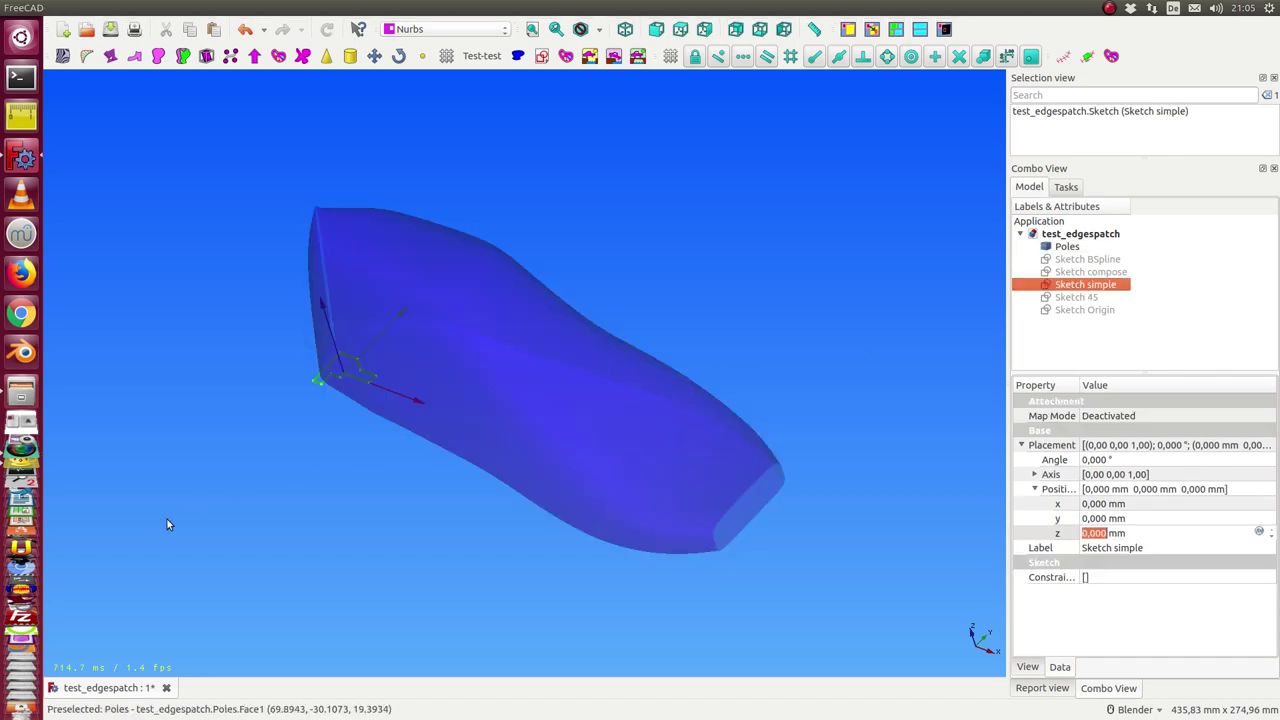
{"action": "mouse_move", "coordinate": [167, 521]}
{"action": "middle_mouse_down"}
{"action": "mouse_move", "coordinate": [247, 567]}
{"action": "mouse_move", "coordinate": [466, 297]}
{"action": "mouse_move", "coordinate": [543, 389]}
{"action": "middle_mouse_up"}
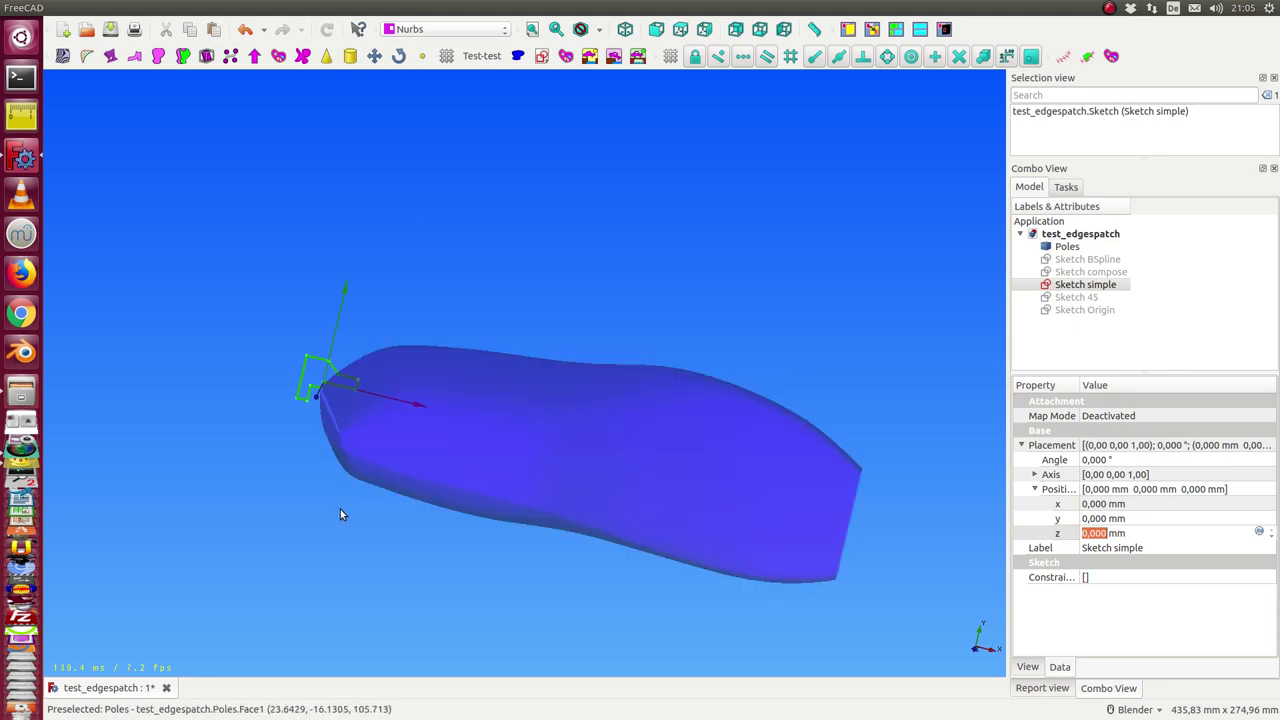
{"action": "middle_click_drag", "start_coordinate": [340, 509], "coordinate": [345, 500]}
{"action": "key", "text": "1"}
{"action": "key", "text": "2"}
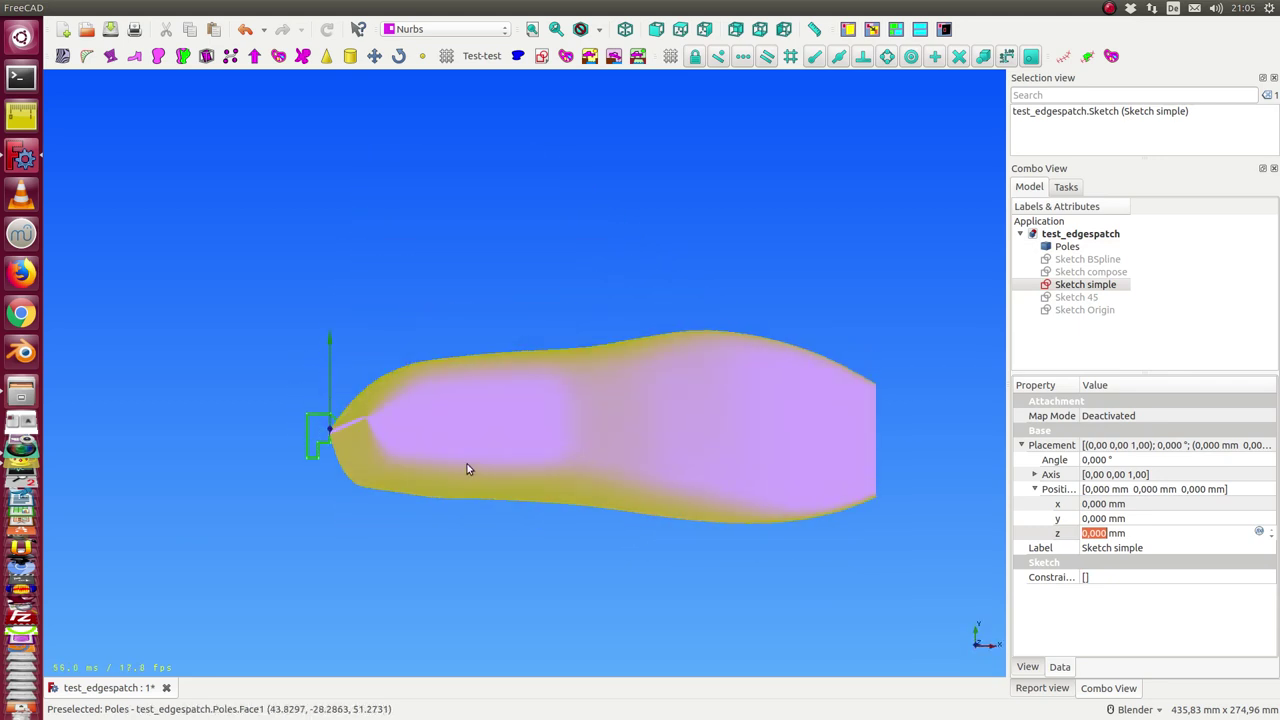
{"action": "left_click", "coordinate": [530, 426]}
- Move the Poles surface from a base point to a new spot away from the sketch
{"action": "left_click", "coordinate": [374, 56]}
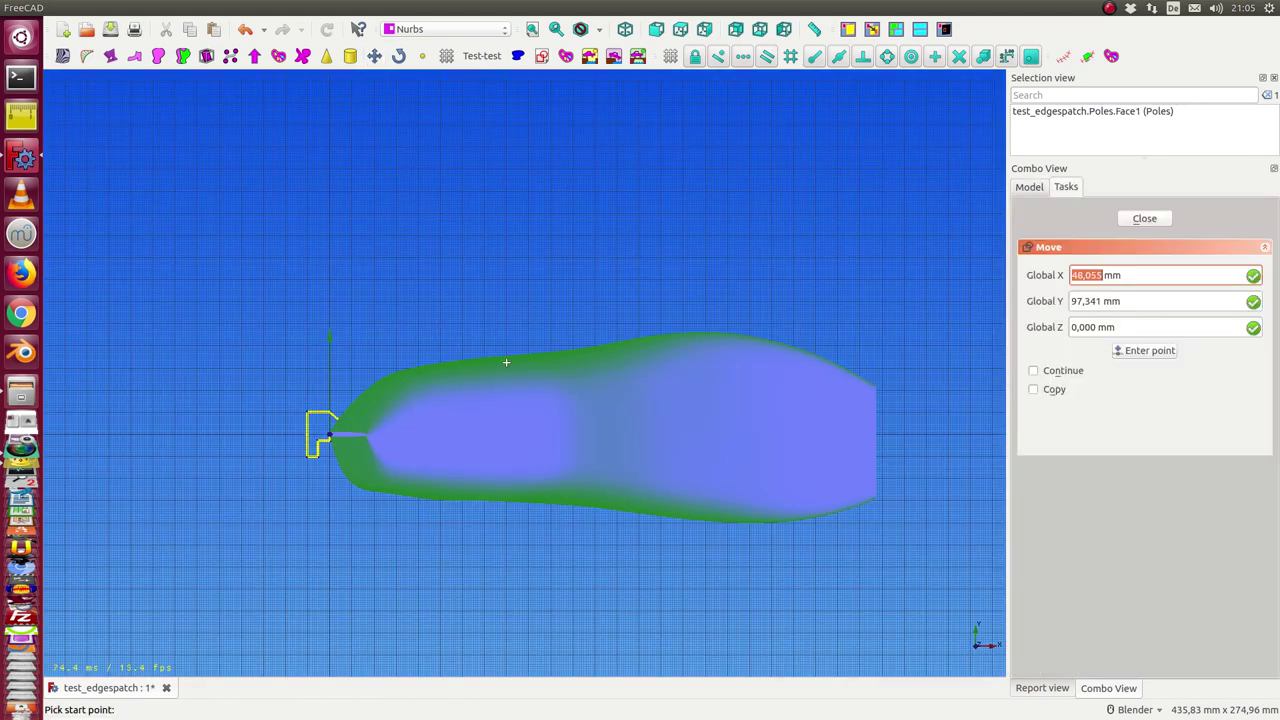
{"action": "left_click", "coordinate": [508, 386]}
{"action": "left_click", "coordinate": [599, 151]}
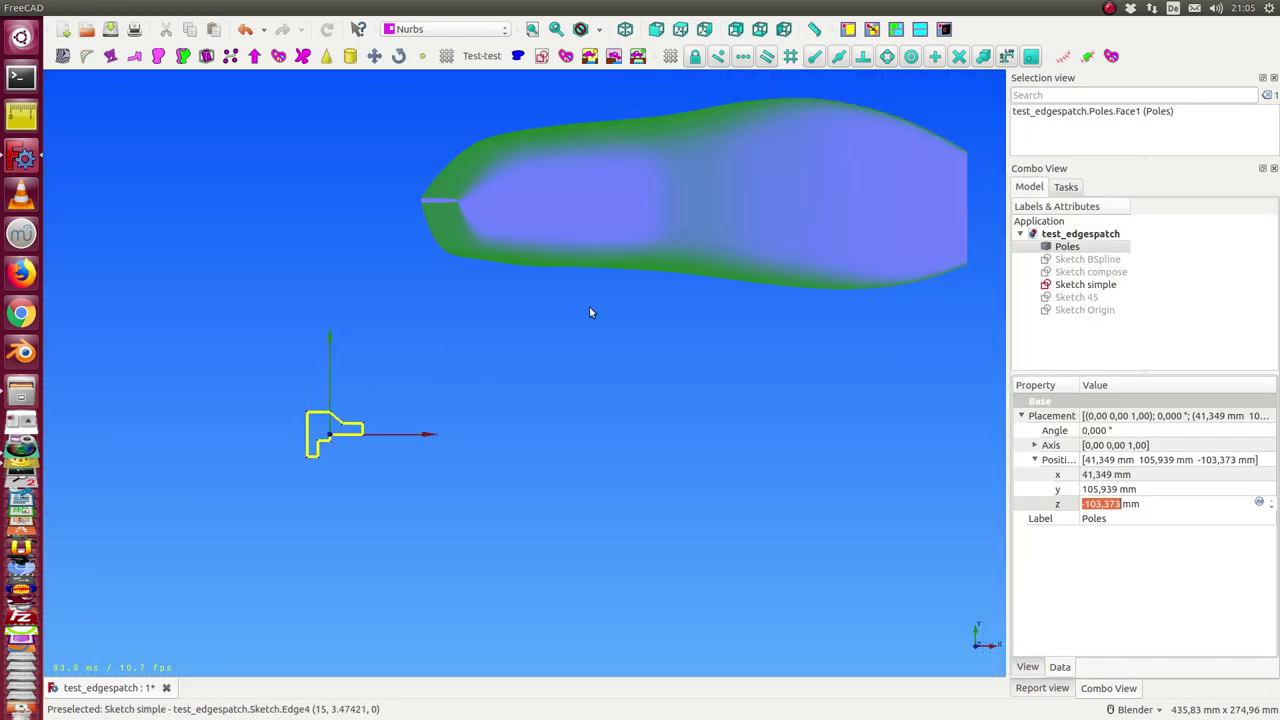
- Create a geodesic patch (gridsize 20) on Poles and select Geodesic for Poles
{"action": "left_click", "coordinate": [1076, 247]}
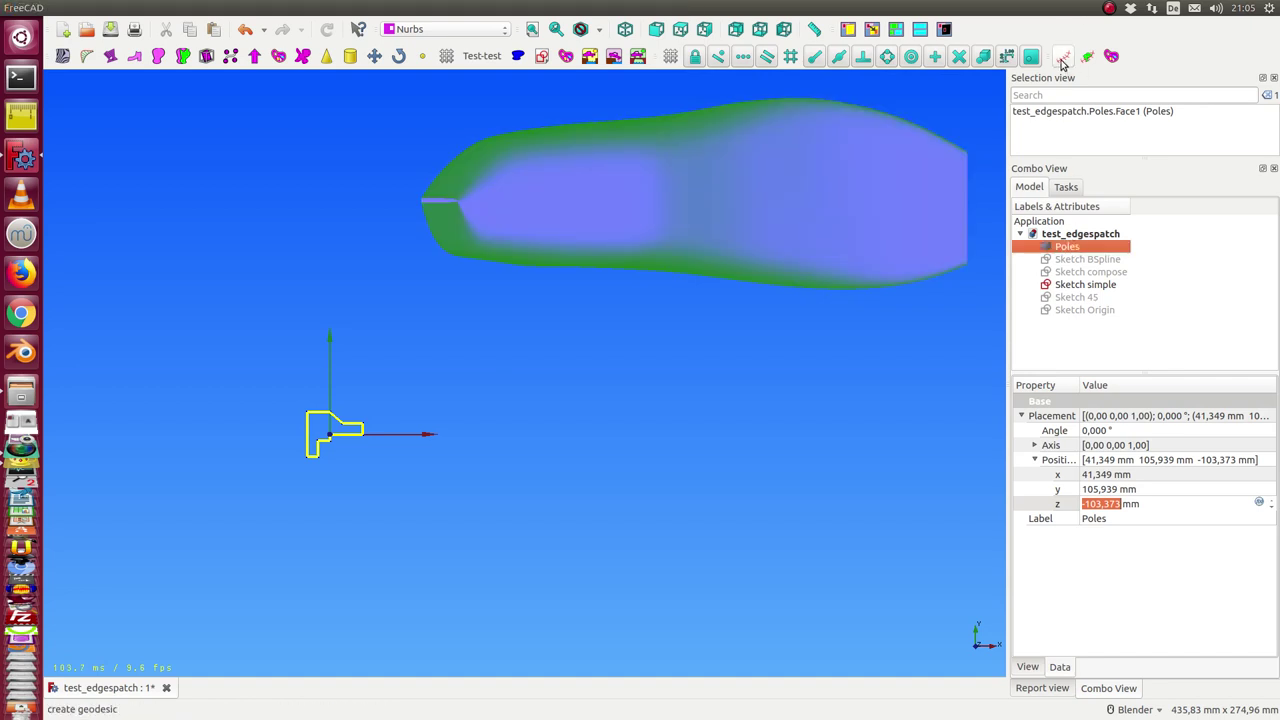
{"action": "left_click", "coordinate": [1065, 62]}
{"action": "middle_click_drag", "start_coordinate": [614, 340], "coordinate": [563, 286]}
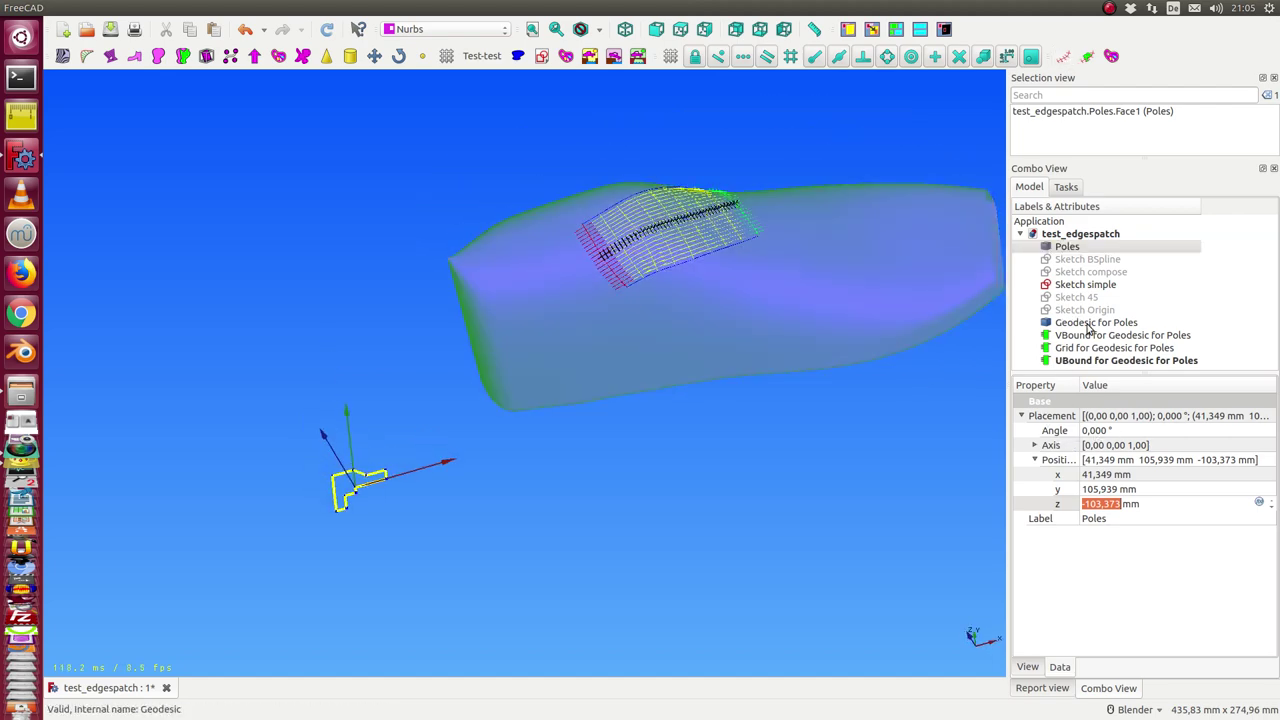
{"action": "left_click", "coordinate": [1090, 323]}
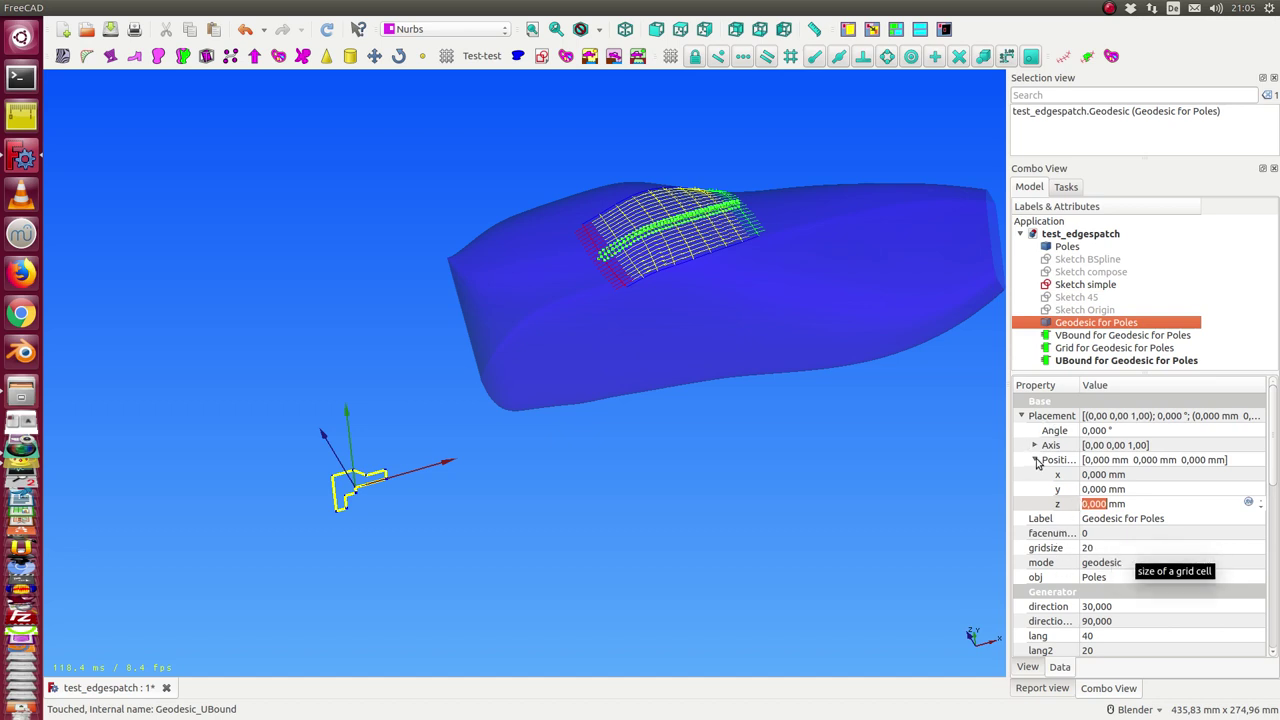
- Change Geodesic for Poles' Source u from 50 to 30, then select its Grid
{"action": "left_click", "coordinate": [1021, 416]}
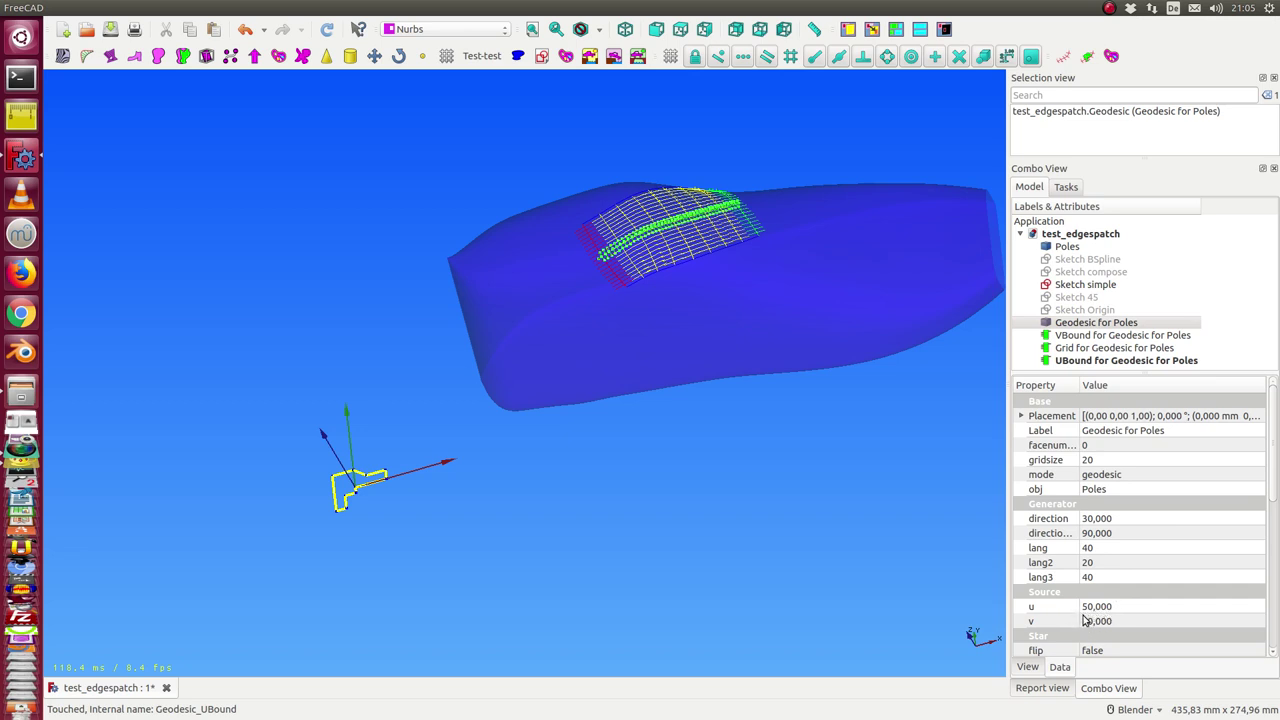
{"action": "left_click", "coordinate": [1085, 610]}
{"action": "left_click", "coordinate": [1090, 606]}
{"action": "type", "text": "30,000"}
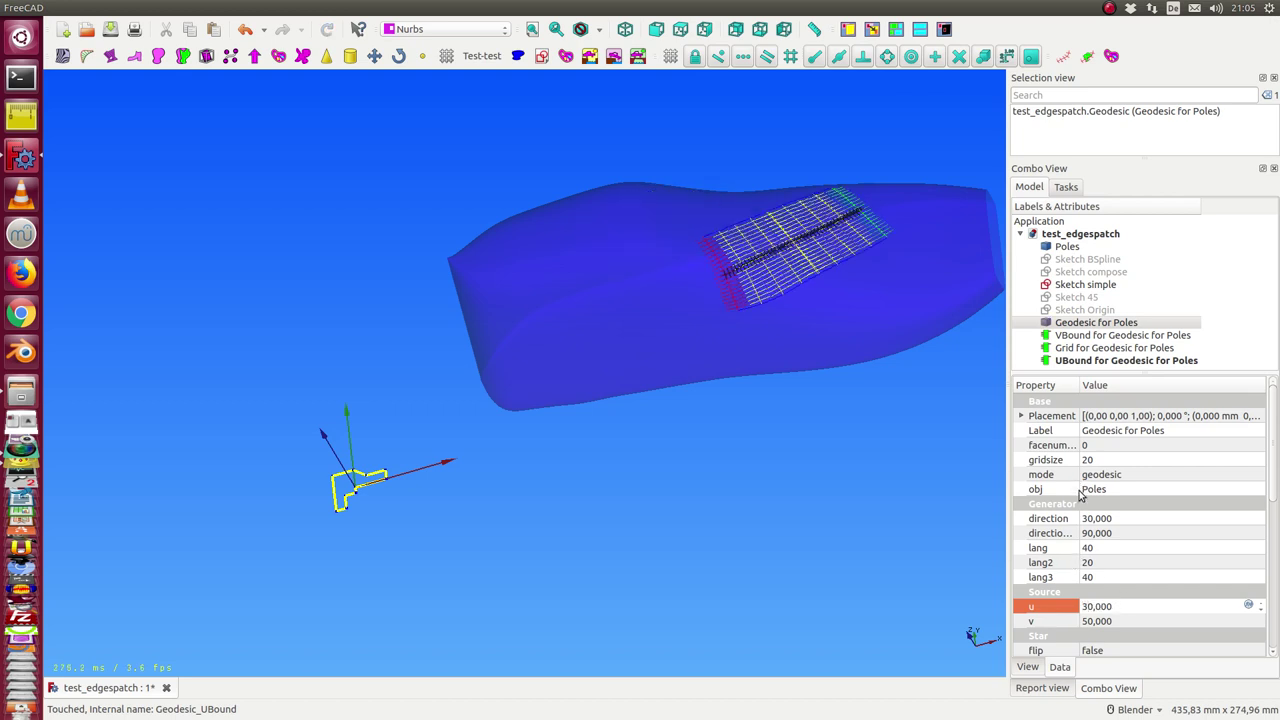
{"action": "middle_click_drag", "start_coordinate": [911, 324], "coordinate": [888, 422]}
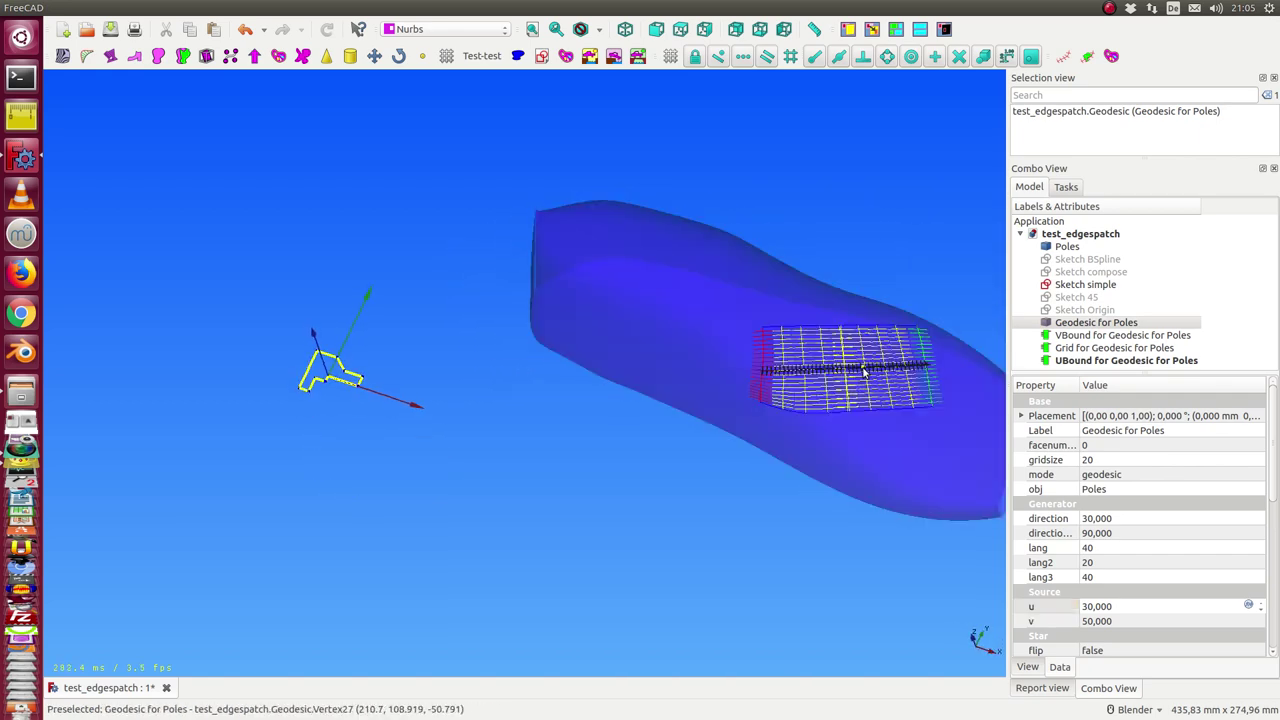
{"action": "left_click", "coordinate": [1100, 348]}
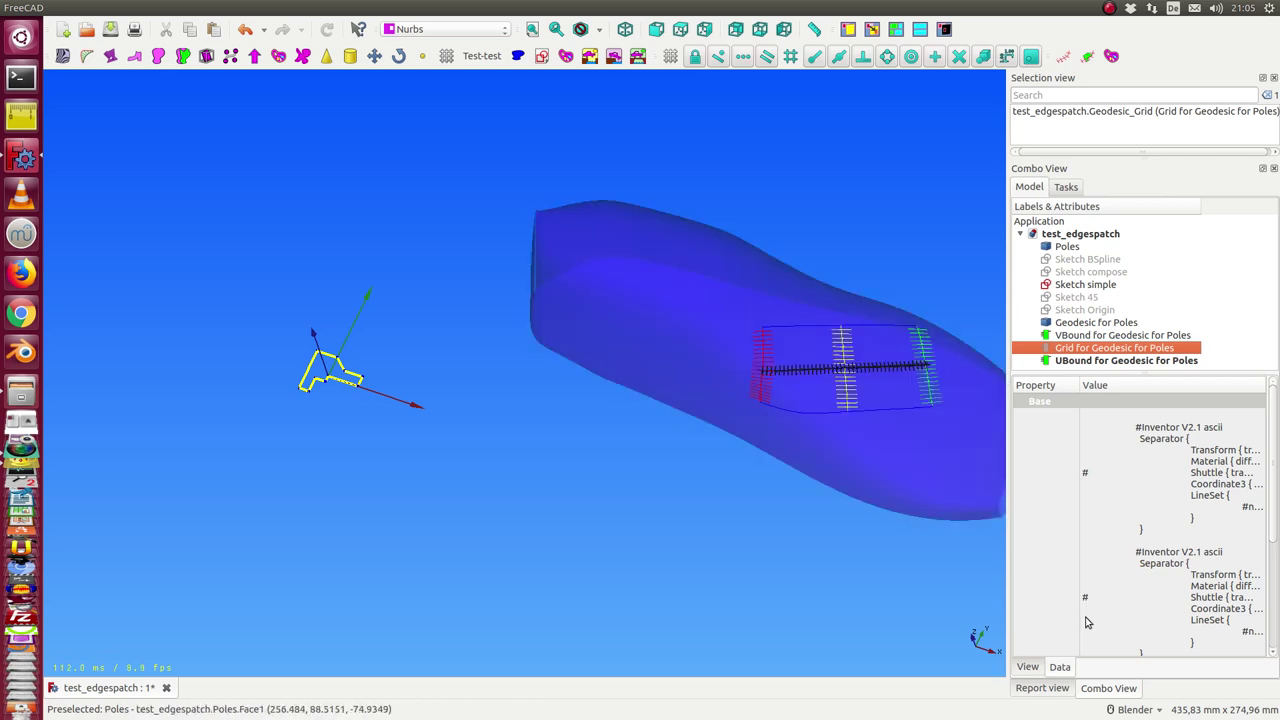
- Set Geodesic for Poles' direction to 45, then lower it to 44
{"action": "left_click", "coordinate": [1066, 322]}
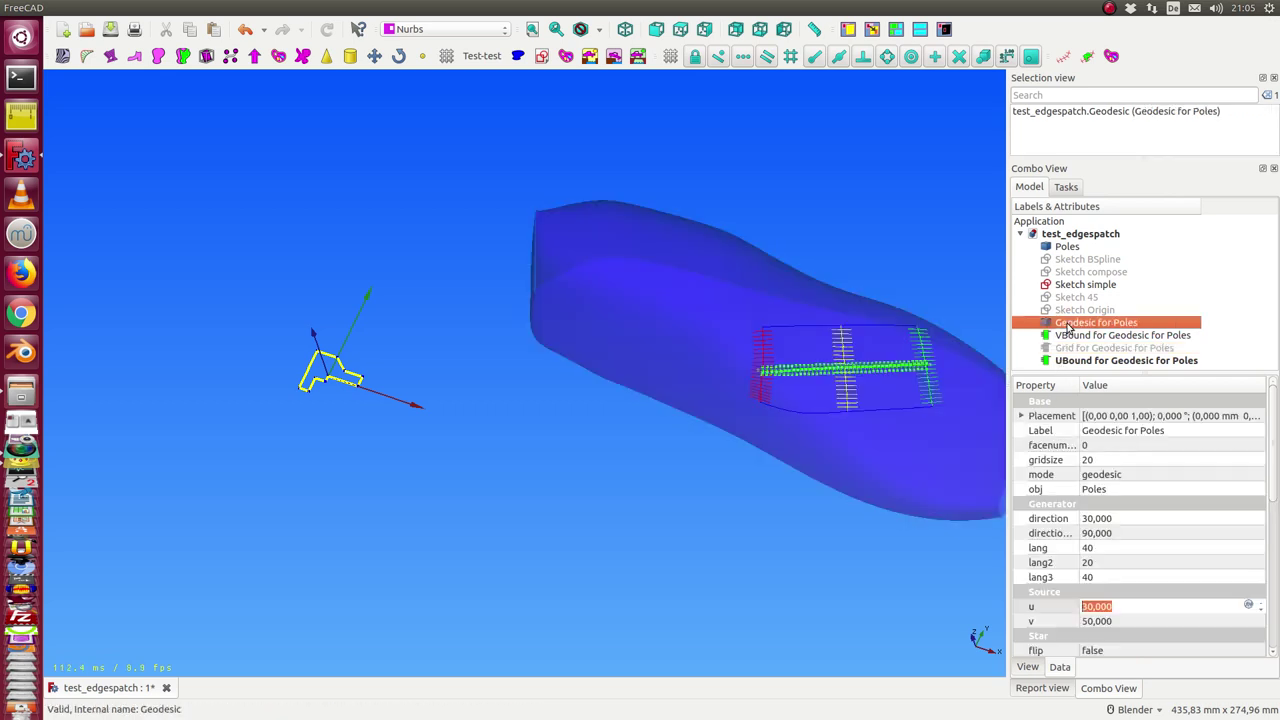
{"action": "left_click", "coordinate": [1097, 518]}
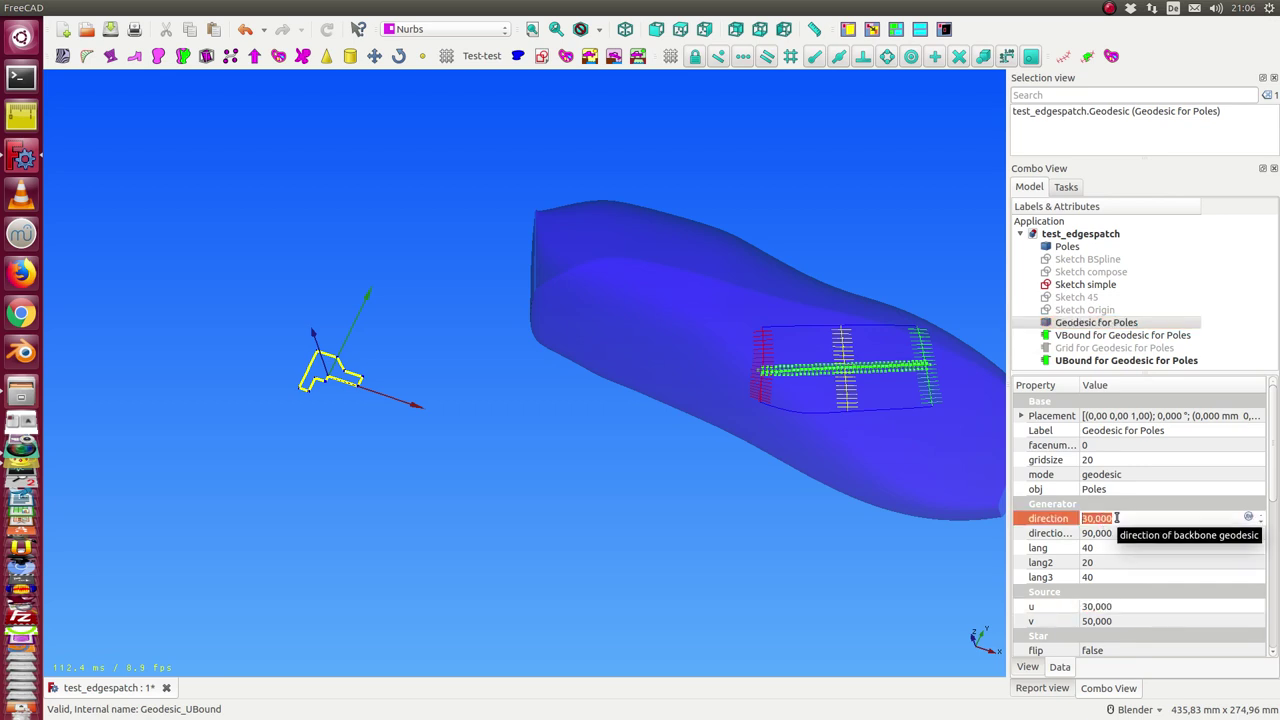
{"action": "type", "text": "45"}
{"action": "key", "text": "Return"}
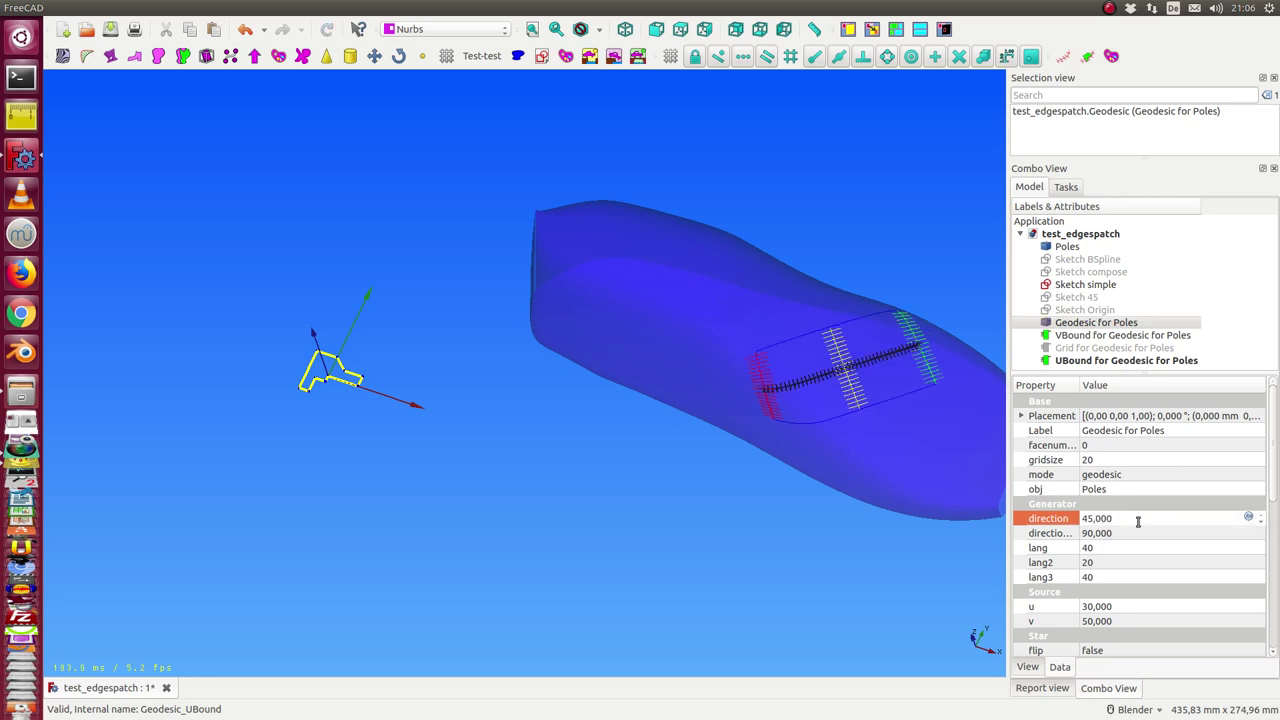
{"action": "scroll", "coordinate": [1138, 521], "scroll_direction": "down", "scroll_amount": 1}
{"action": "key", "text": "Return"}
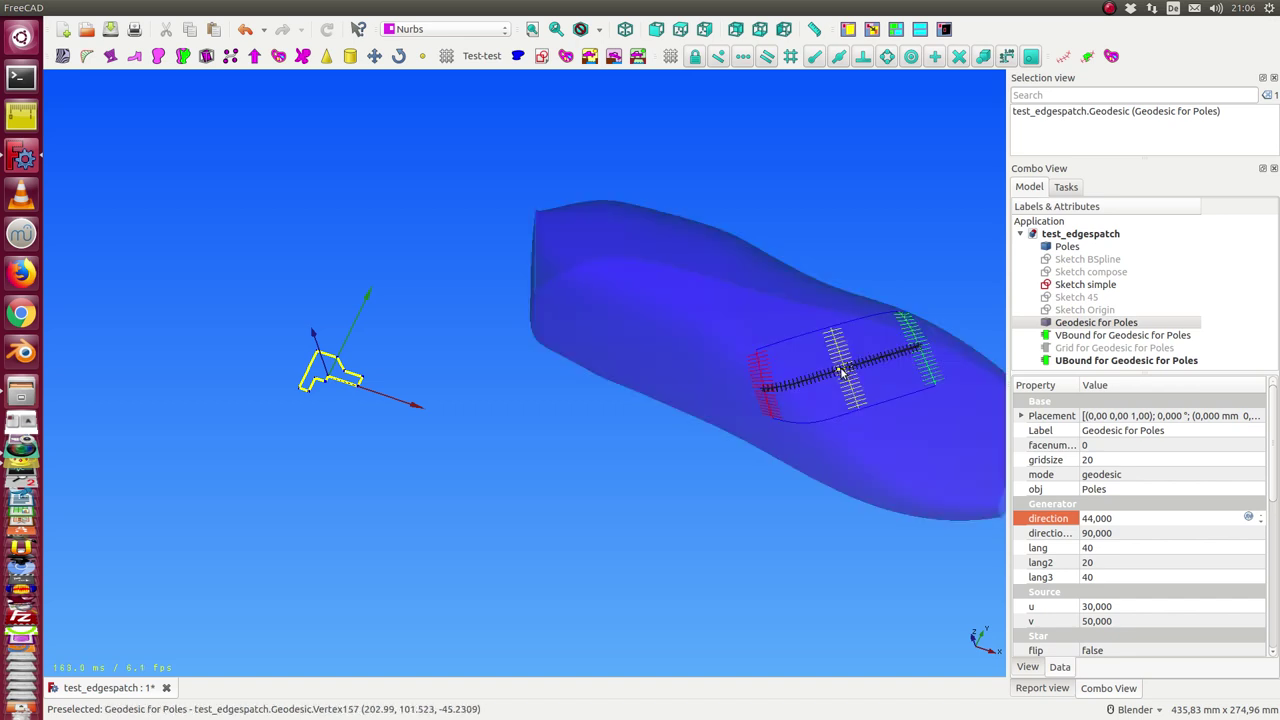
- Map Sketch simple onto the shoe-last surface through Geodesic for Poles as a Patch
{"action": "left_click", "coordinate": [1080, 289]}
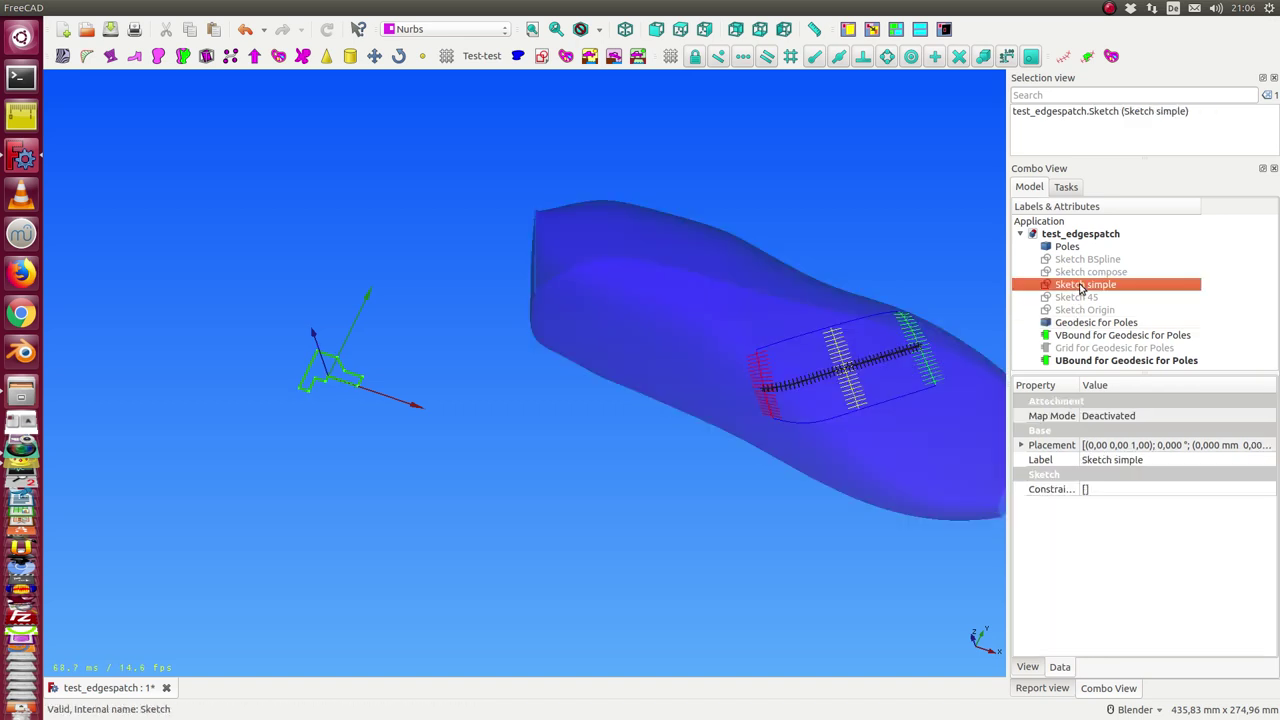
{"action": "left_click", "coordinate": [1082, 323], "text": "ctrl"}
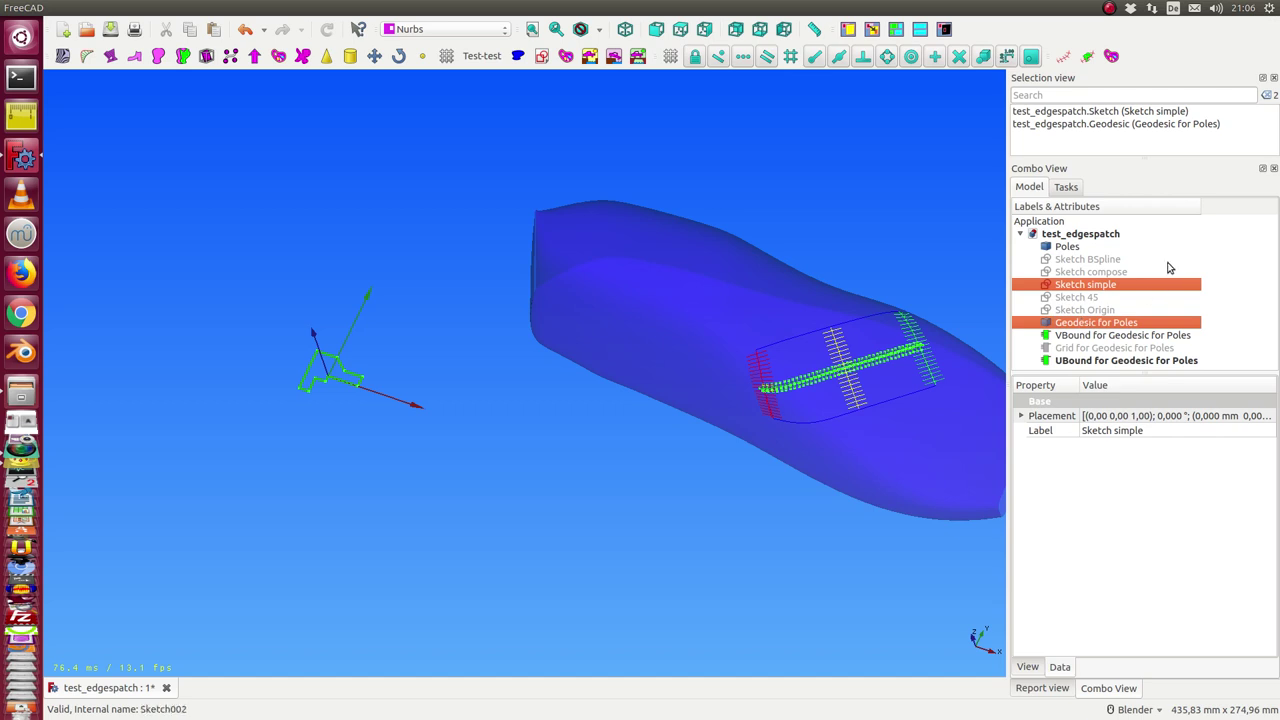
{"action": "left_click", "coordinate": [1088, 58]}
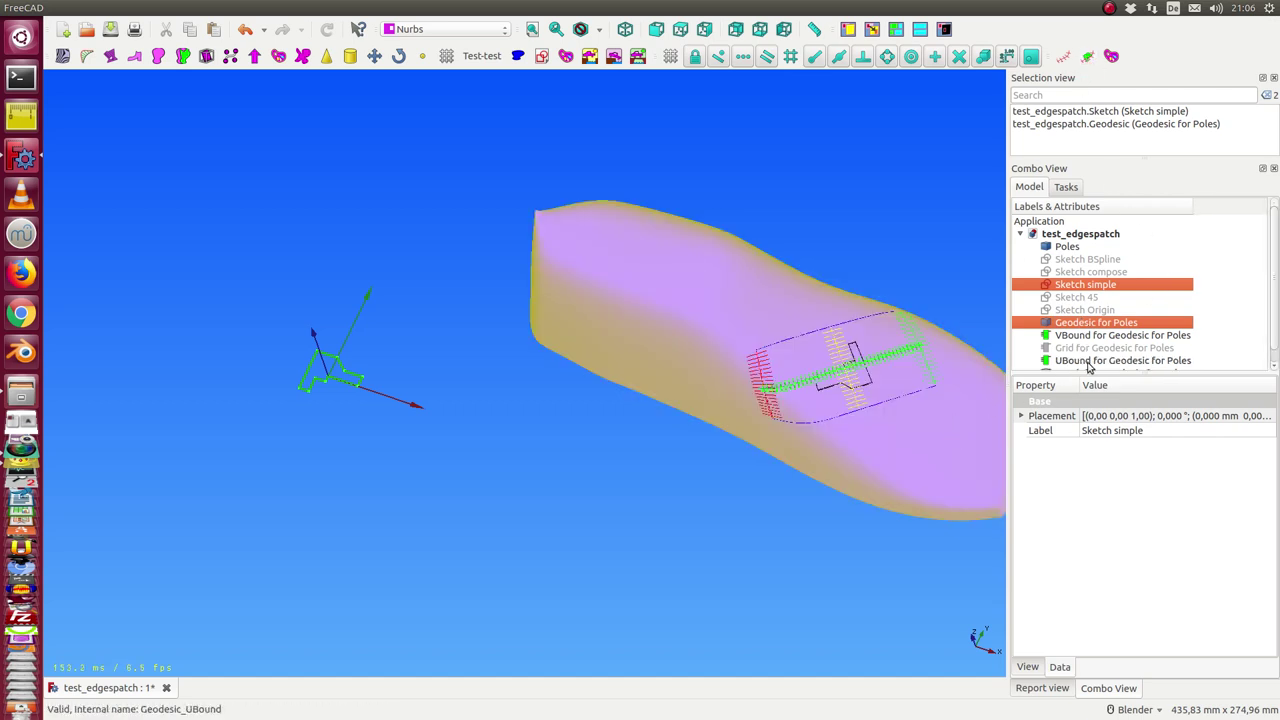
- Toggle visibility of the geodesic's UBound and VBound hatch lines
{"action": "left_click", "coordinate": [1088, 362]}
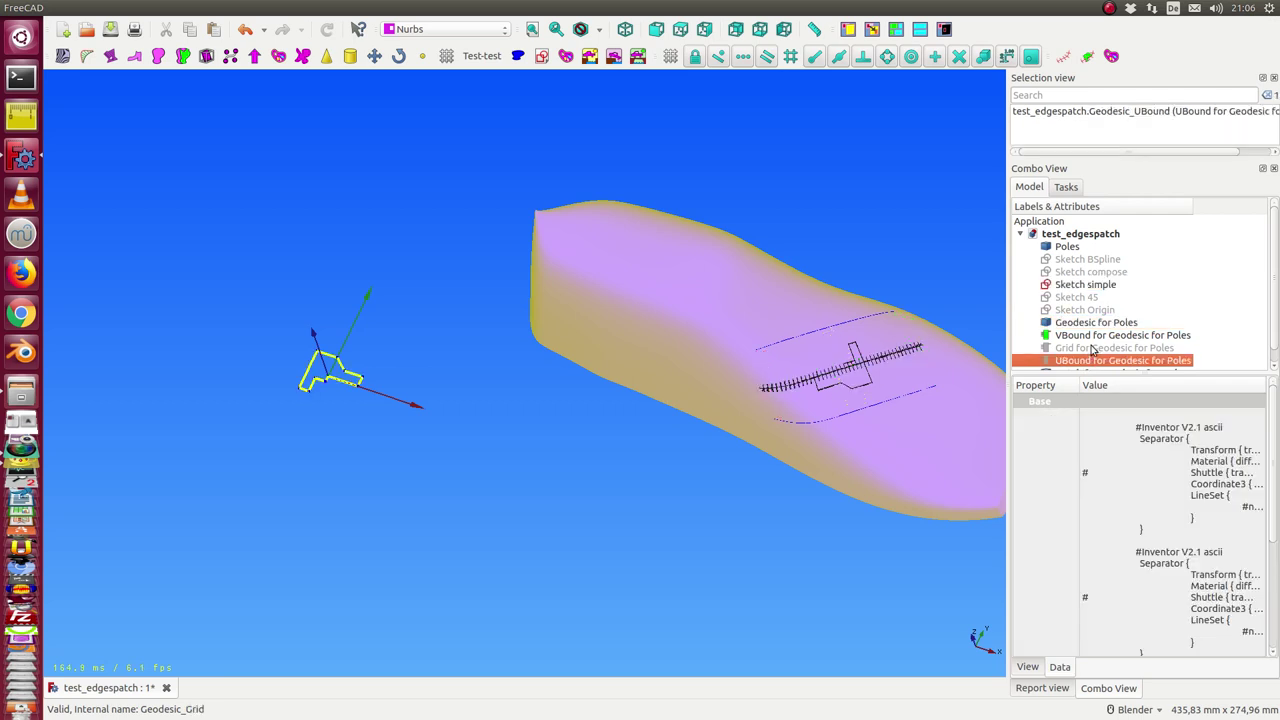
{"action": "left_click", "coordinate": [1092, 338]}
{"action": "left_click", "coordinate": [1087, 325]}
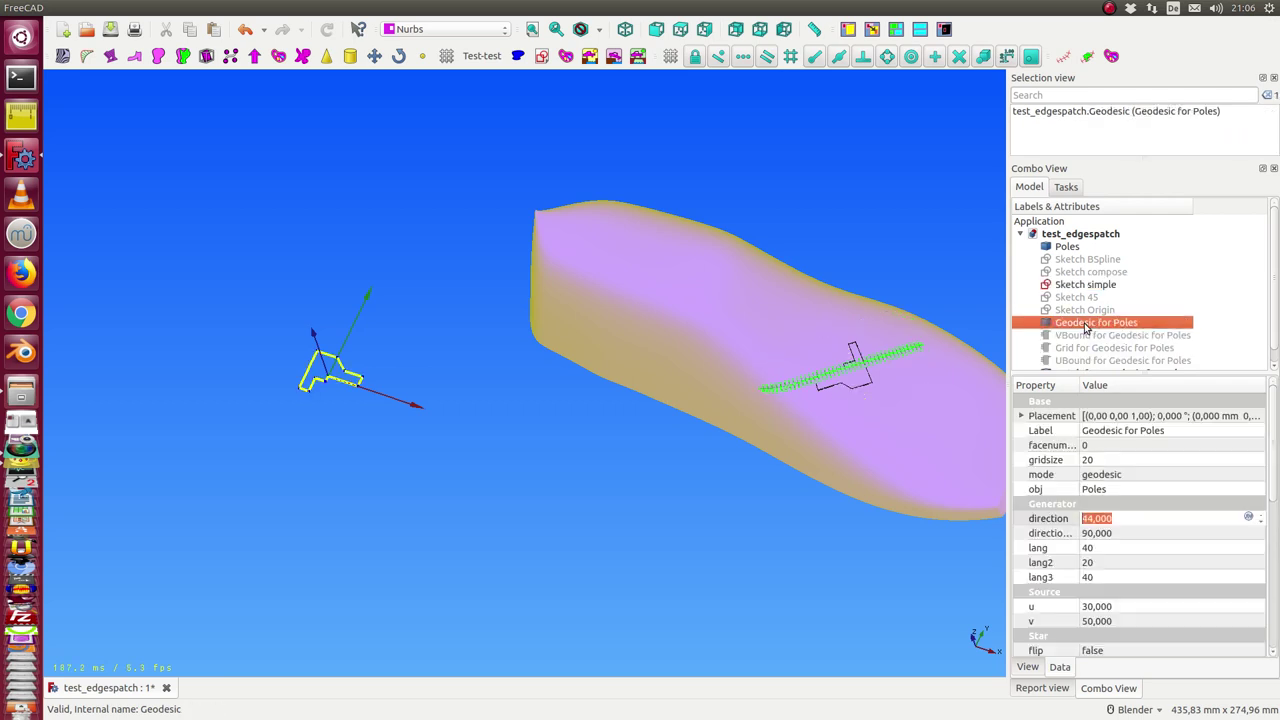
{"action": "left_click", "coordinate": [1087, 338]}
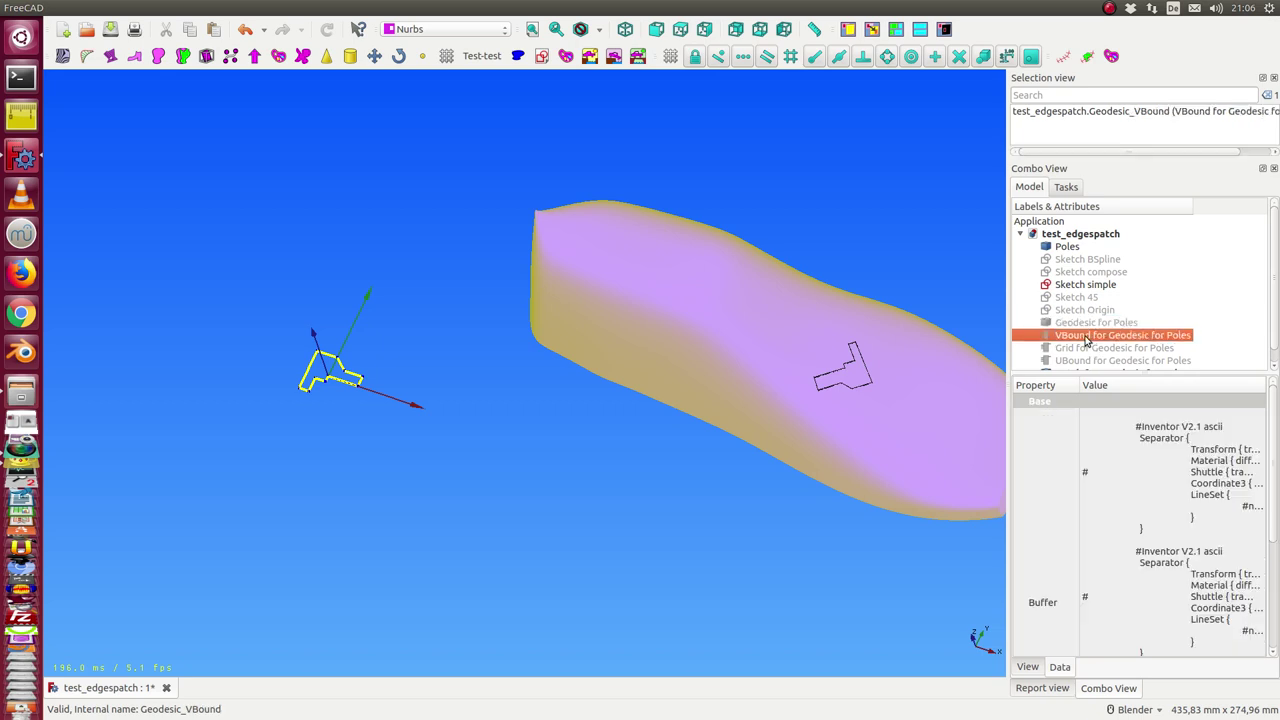
{"action": "left_click", "coordinate": [1088, 361]}
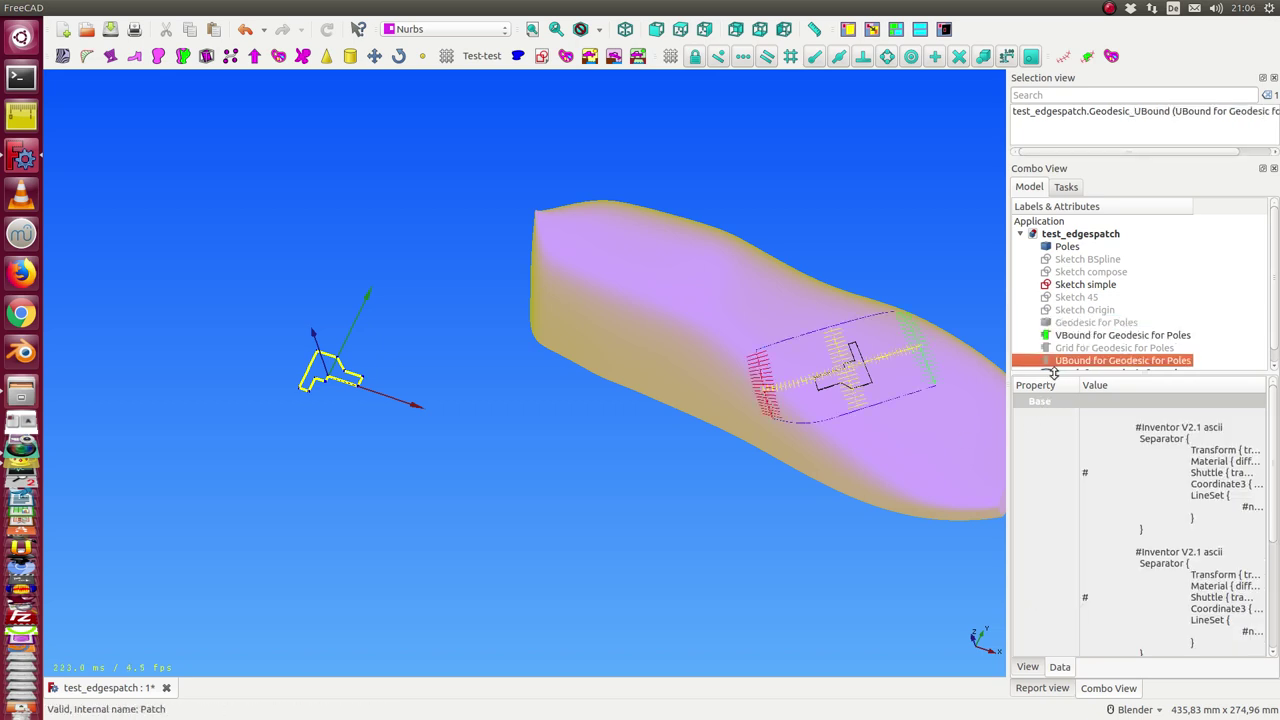
{"action": "scroll", "coordinate": [708, 599], "scroll_direction": "up", "scroll_amount": 2}
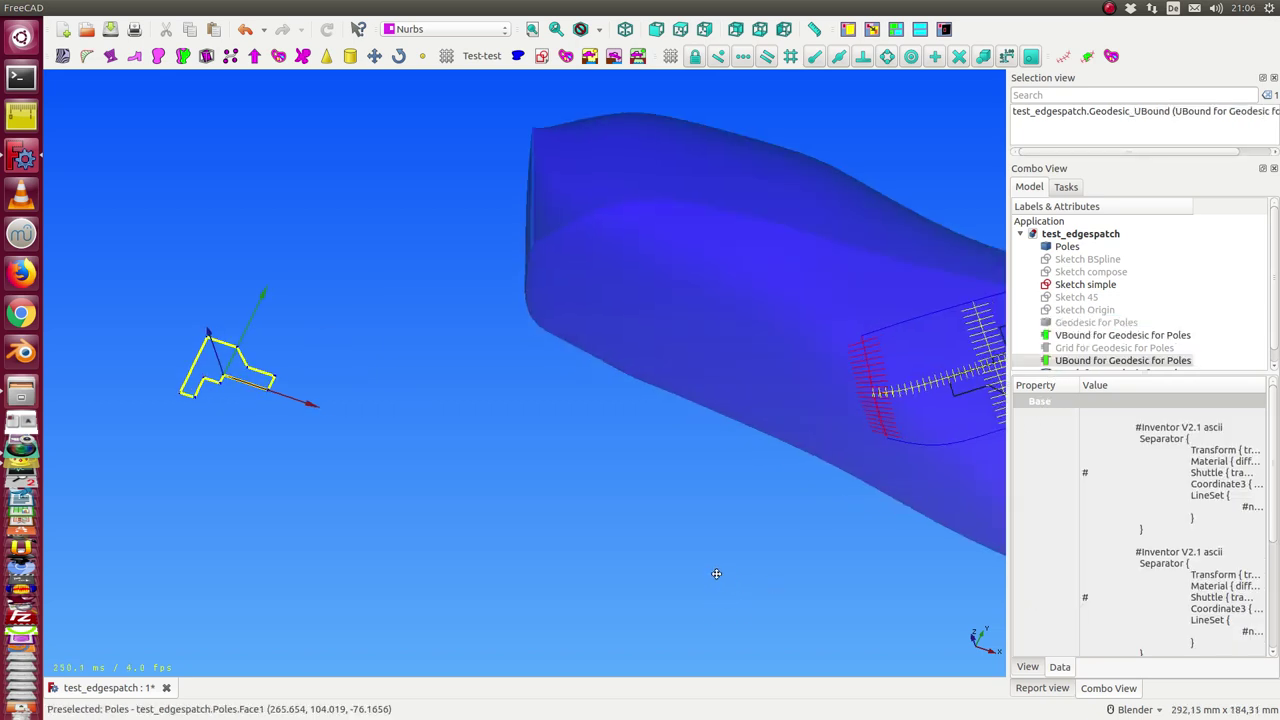
- Show the Grid for Geodesic for Poles, centre it in view, and select the Poles surface
{"action": "scroll", "coordinate": [700, 560], "scroll_direction": "down", "scroll_amount": 2}
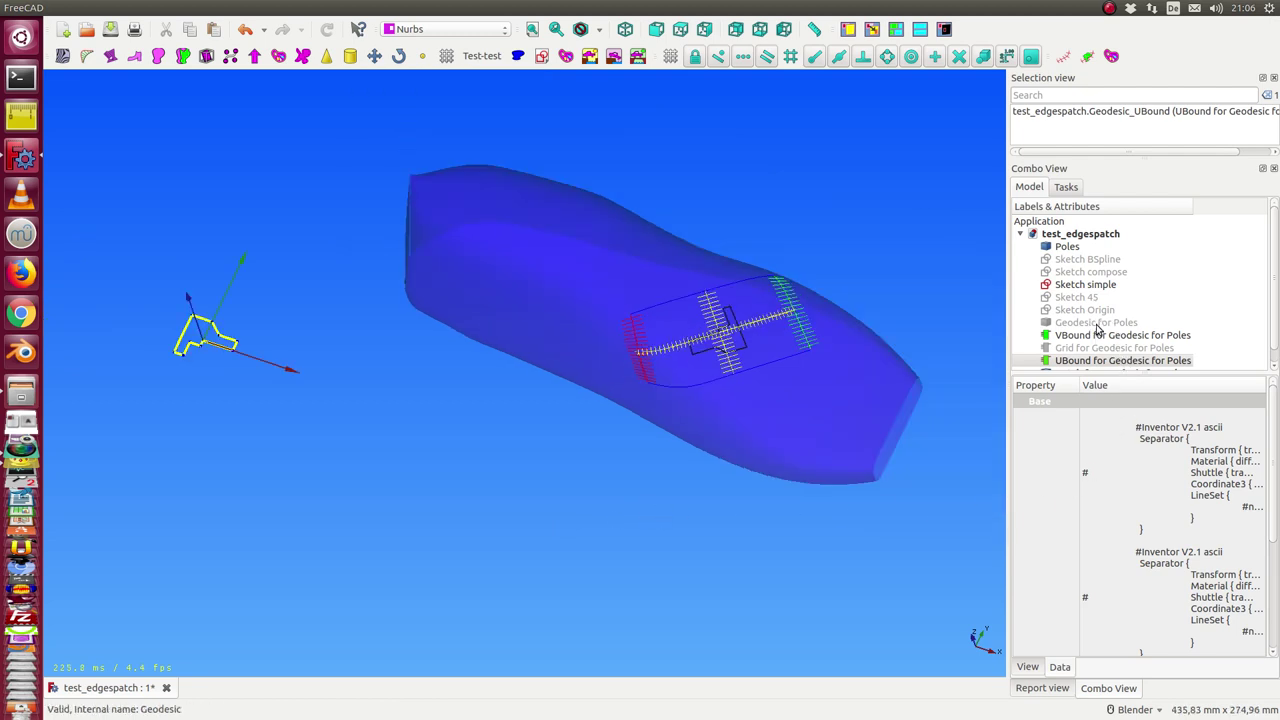
{"action": "left_click", "coordinate": [1097, 327]}
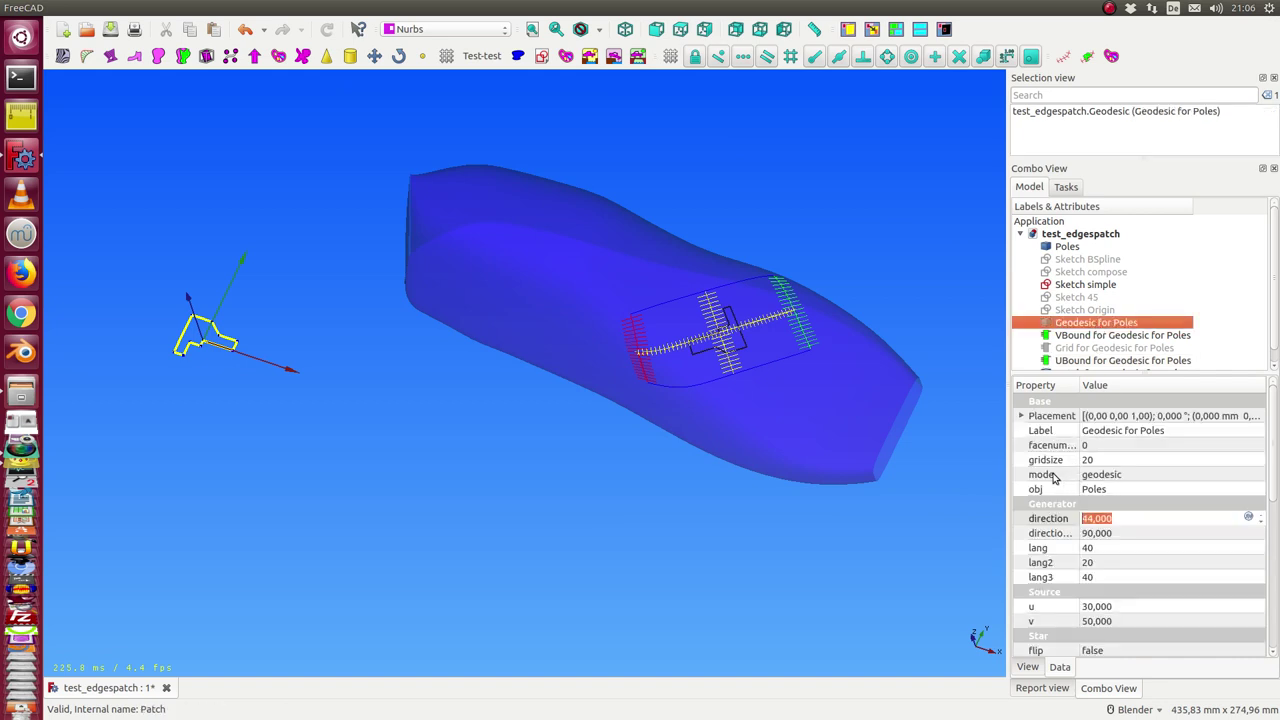
{"action": "left_click", "coordinate": [1082, 355]}
{"action": "key", "text": "space"}
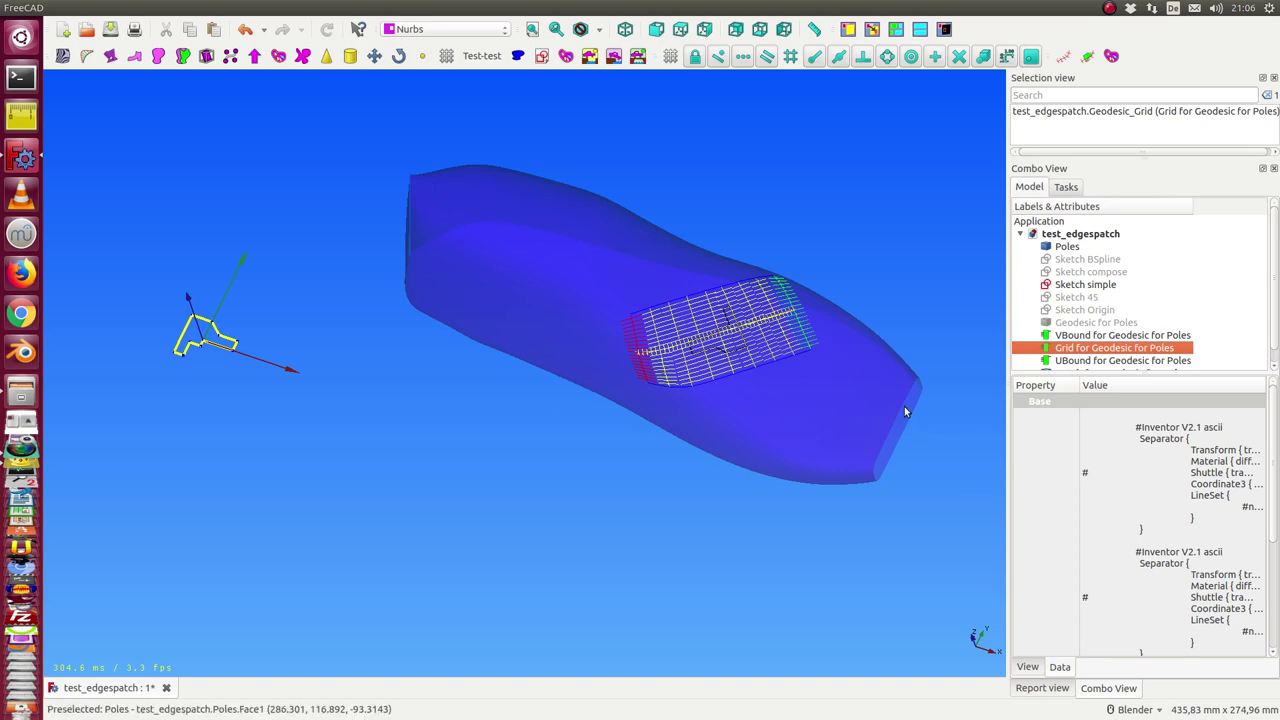
{"action": "scroll", "coordinate": [707, 498], "scroll_direction": "up", "scroll_amount": 5}
{"action": "mouse_move", "coordinate": [685, 505]}
{"action": "middle_mouse_down", "text": "shift"}
{"action": "mouse_move", "coordinate": [417, 606]}
{"action": "mouse_move", "coordinate": [342, 580]}
{"action": "mouse_move", "coordinate": [341, 562]}
{"action": "middle_mouse_up", "text": "shift"}
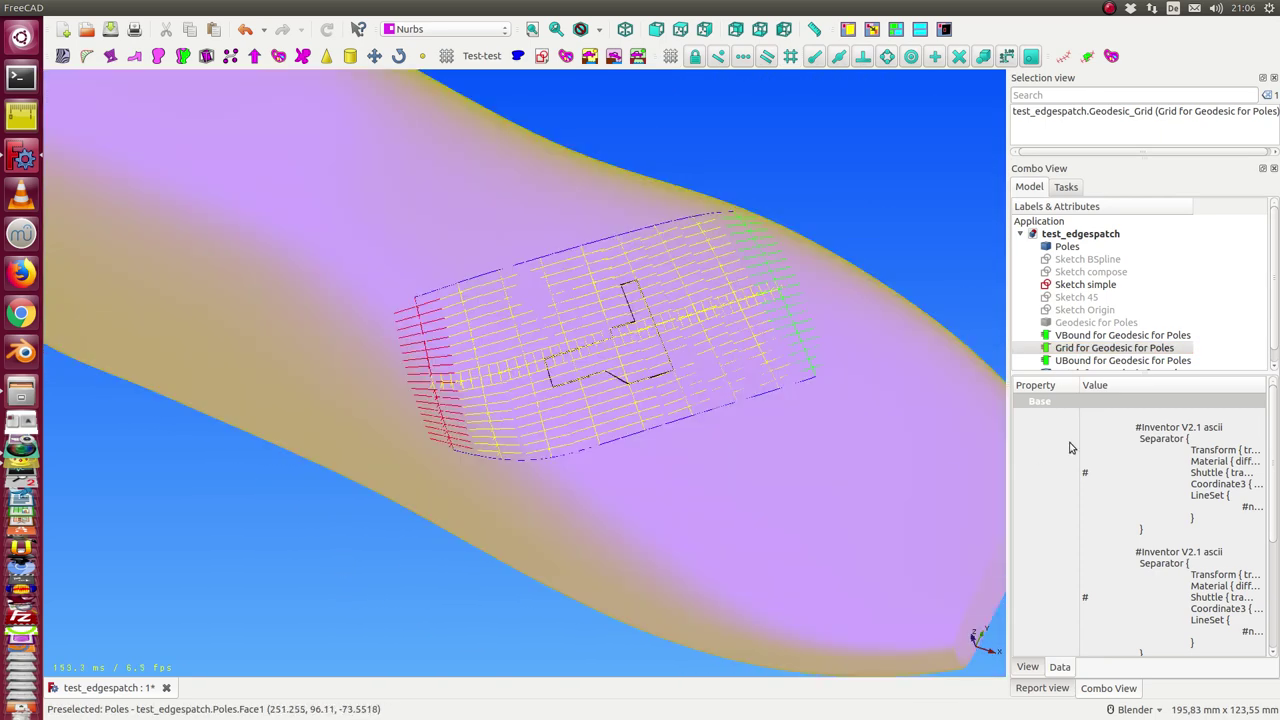
{"action": "left_click", "coordinate": [1096, 322]}
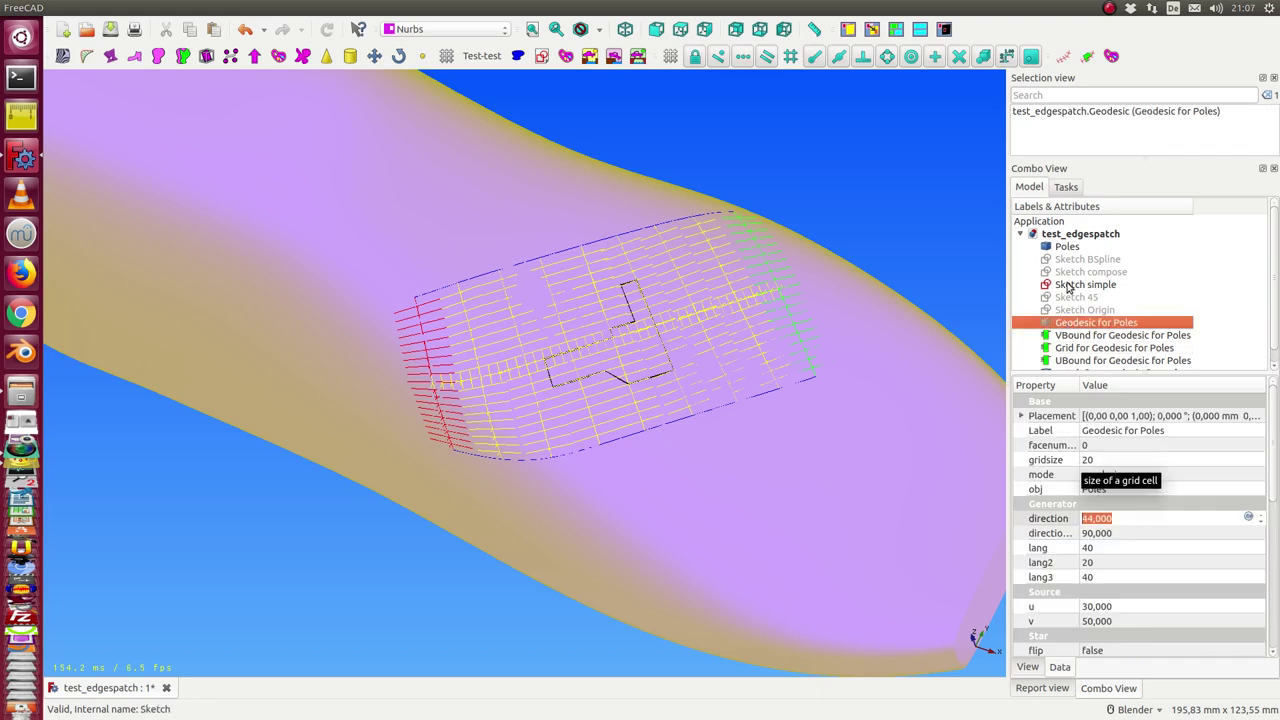
{"action": "left_click", "coordinate": [1065, 248]}
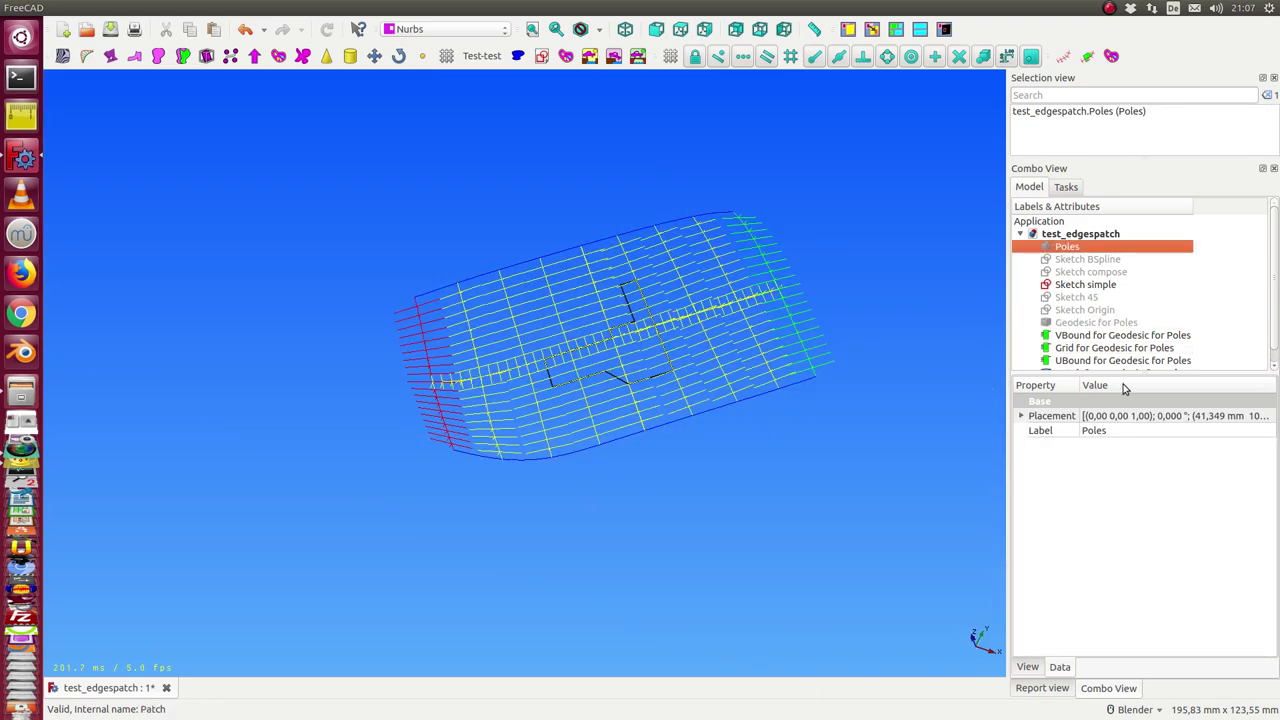
- Change Geodesic for Poles' gridsize to 40, inspect it, then set it to 10
{"action": "left_click", "coordinate": [1092, 323]}
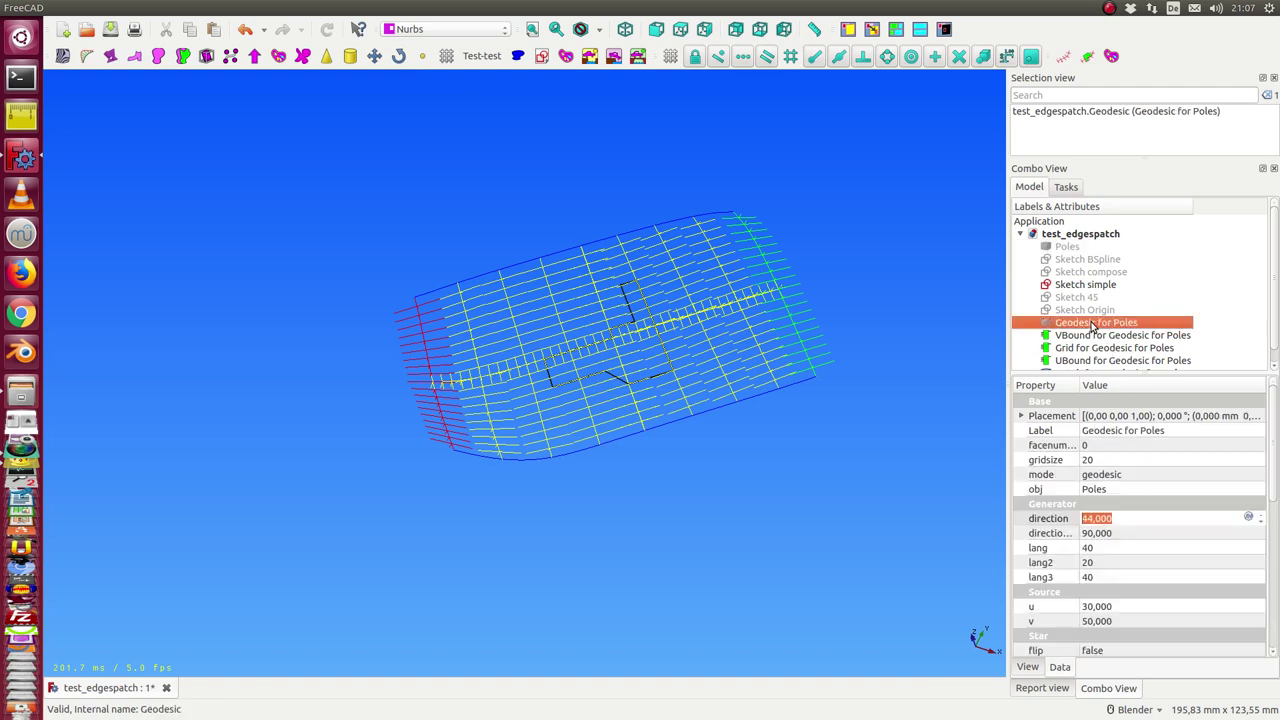
{"action": "left_click", "coordinate": [1100, 460]}
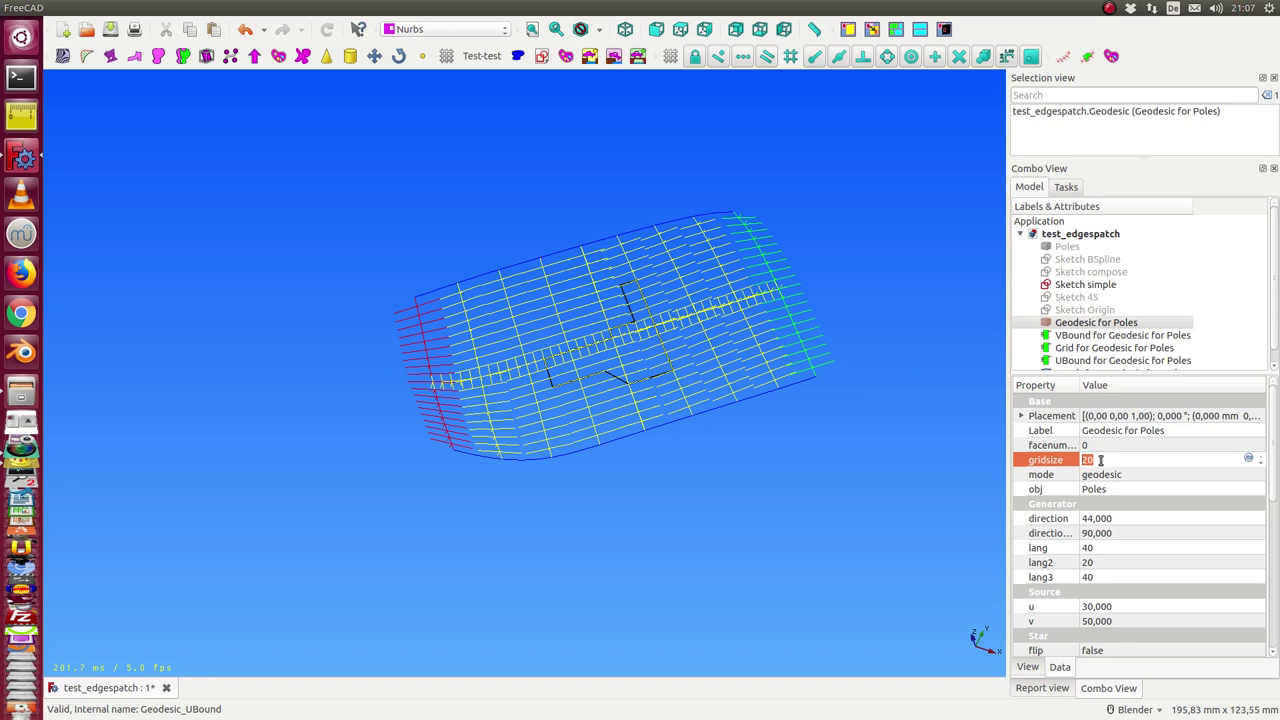
{"action": "type", "text": "40"}
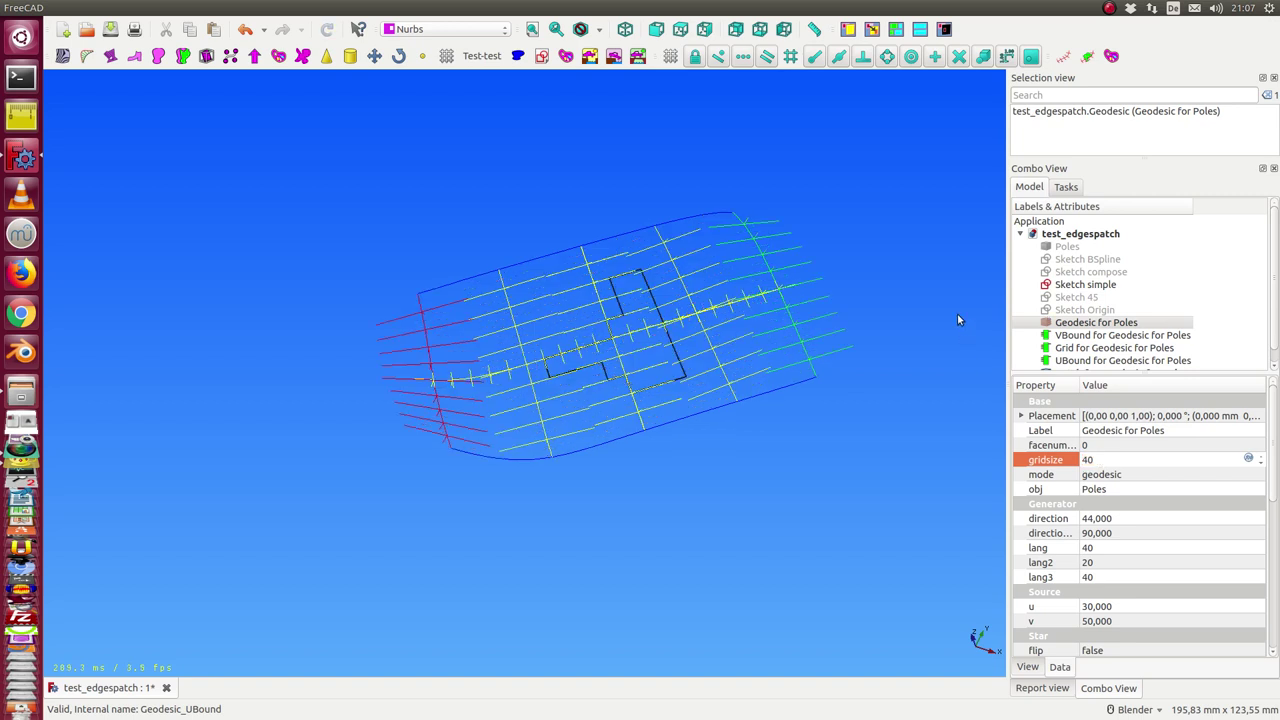
{"action": "mouse_move", "coordinate": [726, 531]}
{"action": "middle_mouse_down"}
{"action": "mouse_move", "coordinate": [649, 506]}
{"action": "mouse_move", "coordinate": [636, 483]}
{"action": "mouse_move", "coordinate": [726, 486]}
{"action": "mouse_move", "coordinate": [729, 460]}
{"action": "mouse_move", "coordinate": [677, 517]}
{"action": "mouse_move", "coordinate": [642, 515]}
{"action": "mouse_move", "coordinate": [697, 499]}
{"action": "mouse_move", "coordinate": [643, 491]}
{"action": "mouse_move", "coordinate": [689, 486]}
{"action": "middle_mouse_up"}
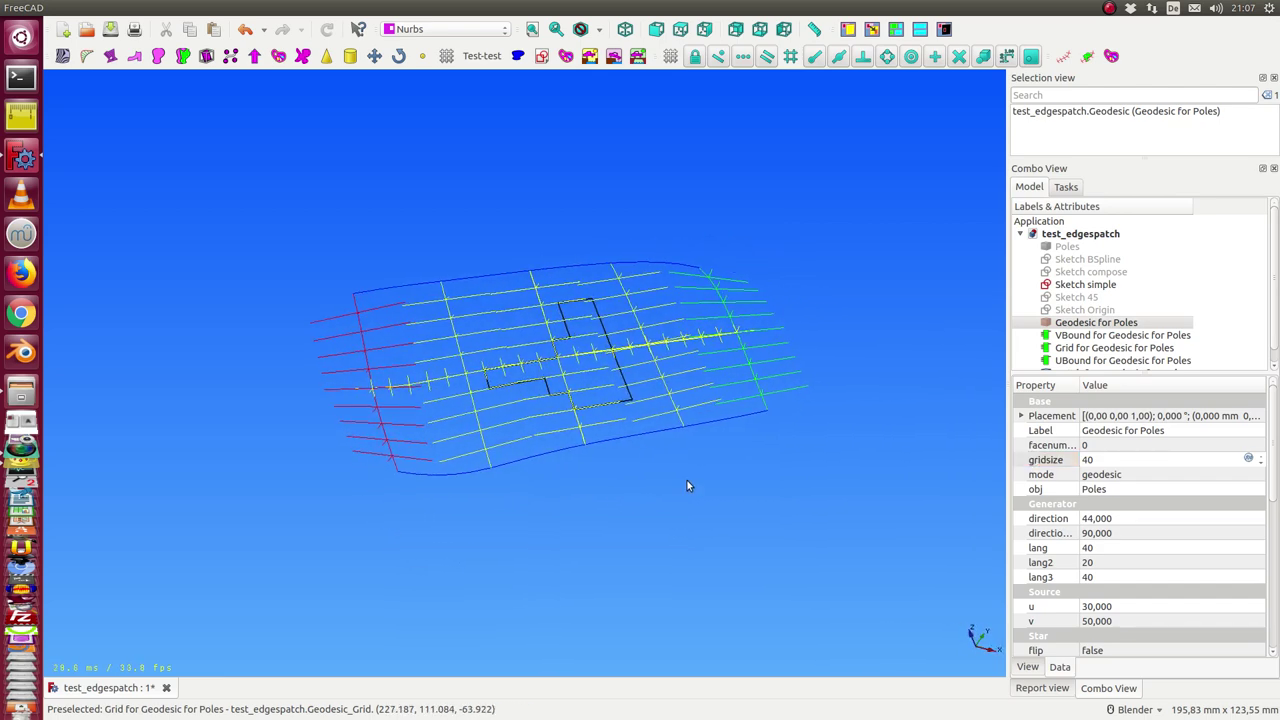
{"action": "left_click", "coordinate": [1098, 461]}
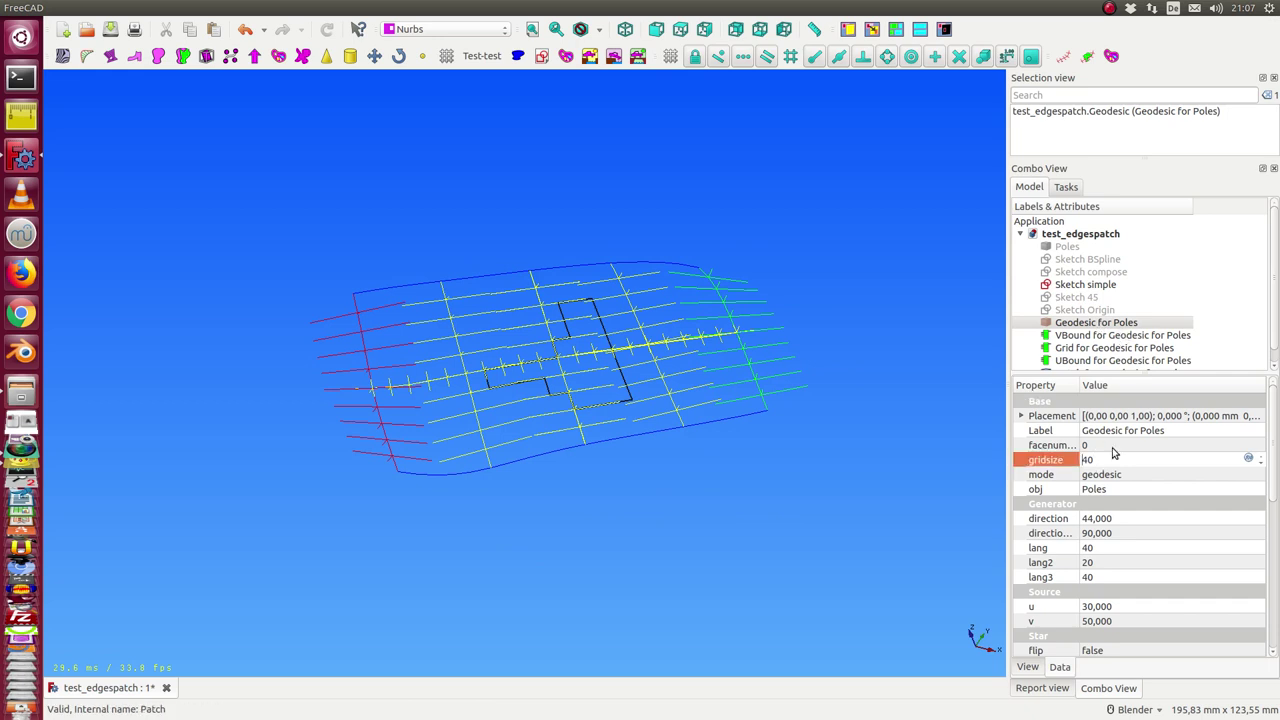
{"action": "type", "text": "1"}
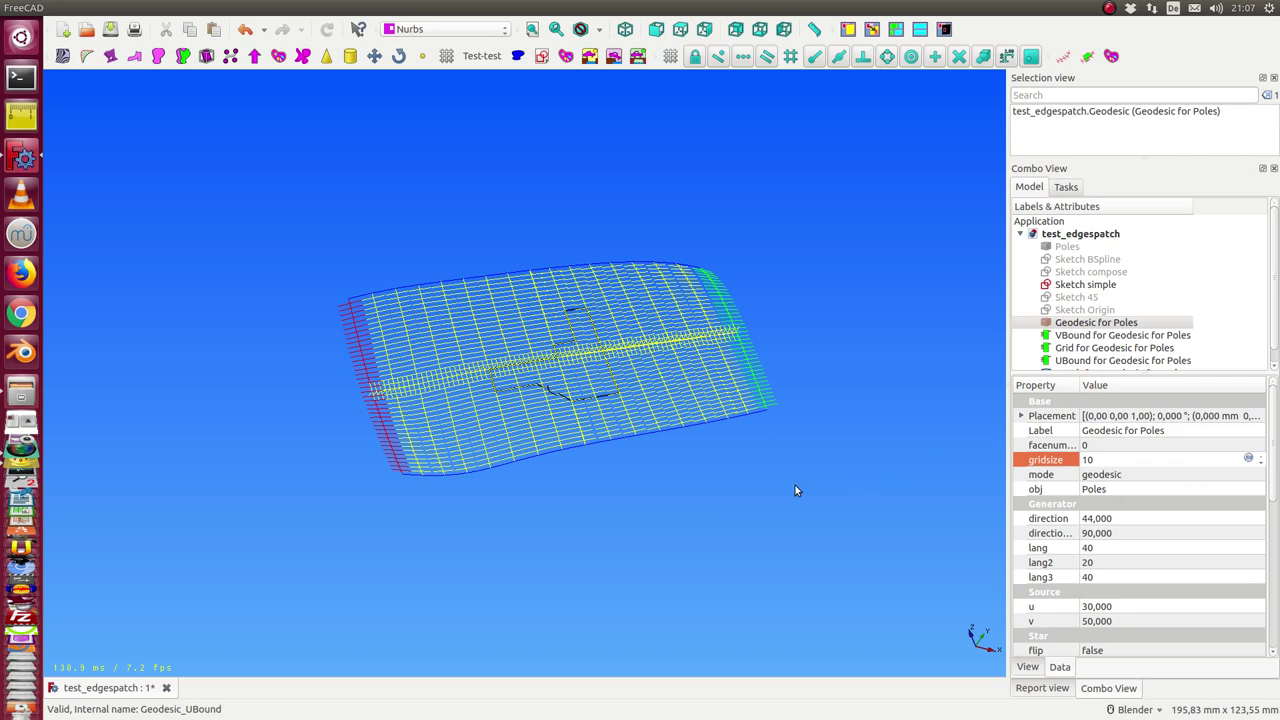
- Zoom out and select the Poles surface to duplicate it as Poles001
{"action": "middle_click_drag", "start_coordinate": [763, 480], "coordinate": [870, 428]}
{"action": "scroll", "coordinate": [854, 431], "scroll_direction": "down", "scroll_amount": 3}
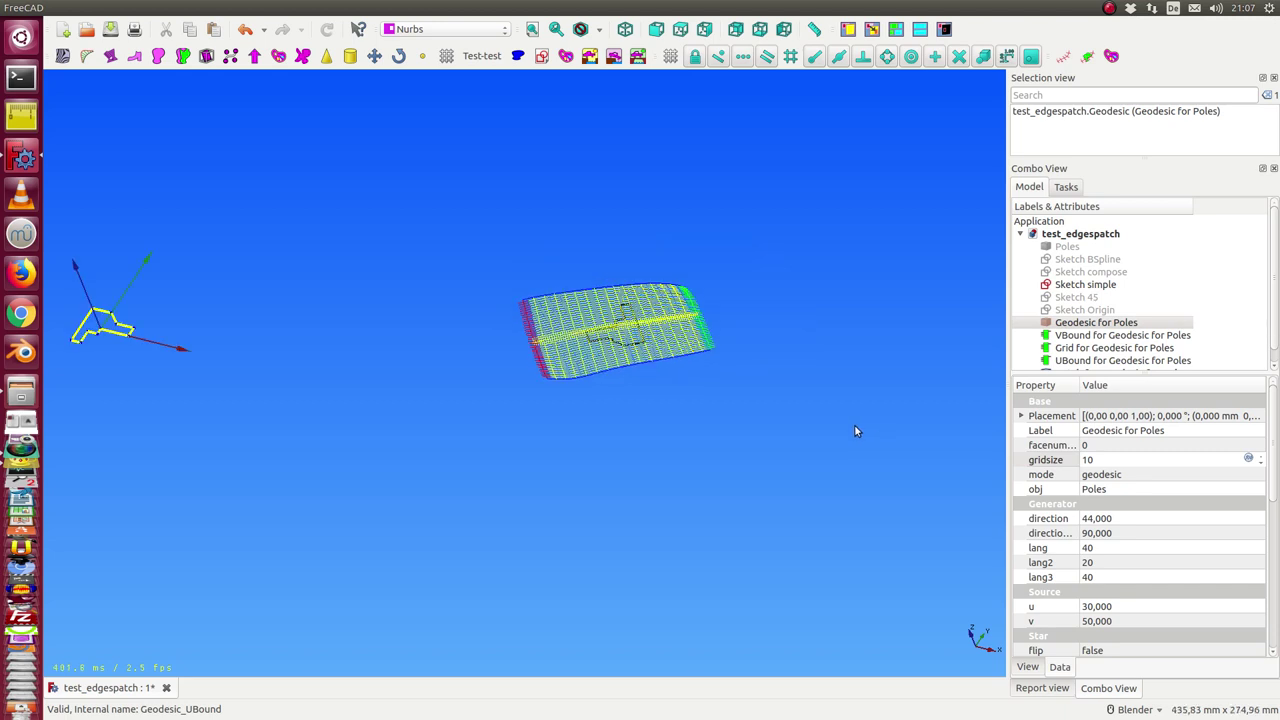
{"action": "left_click", "coordinate": [1066, 246]}
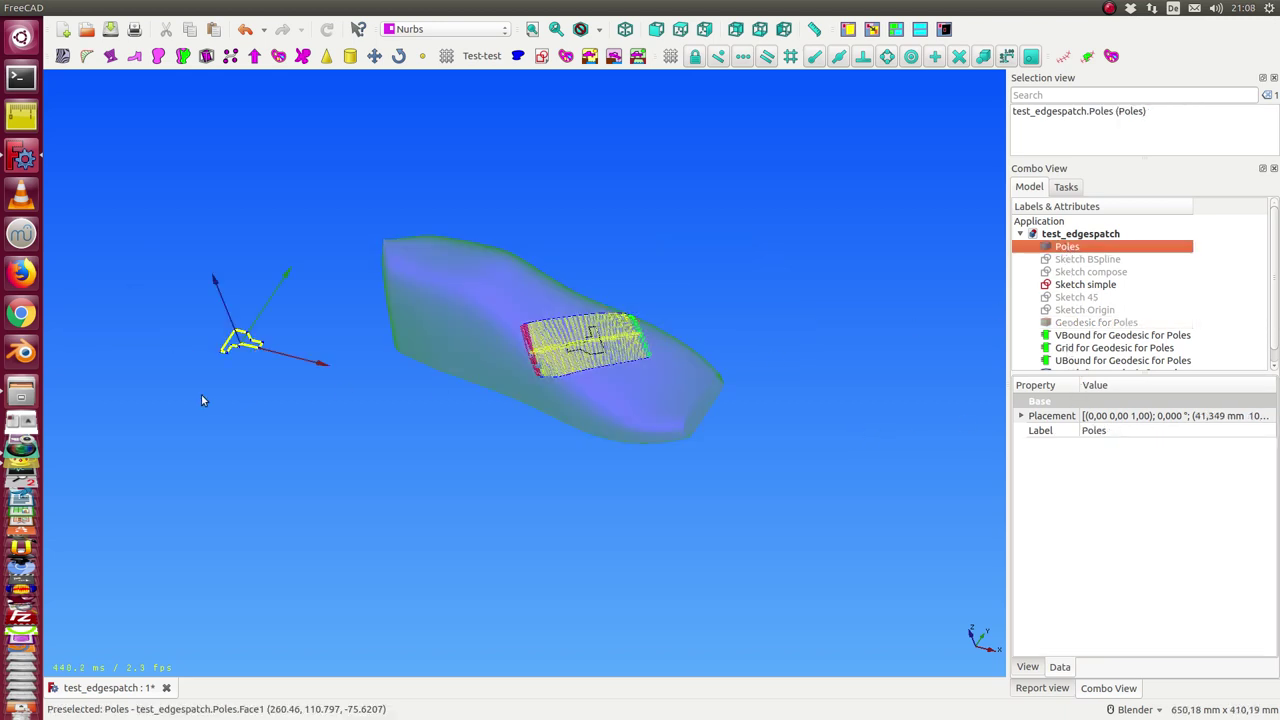
{"action": "left_click", "coordinate": [461, 331]}
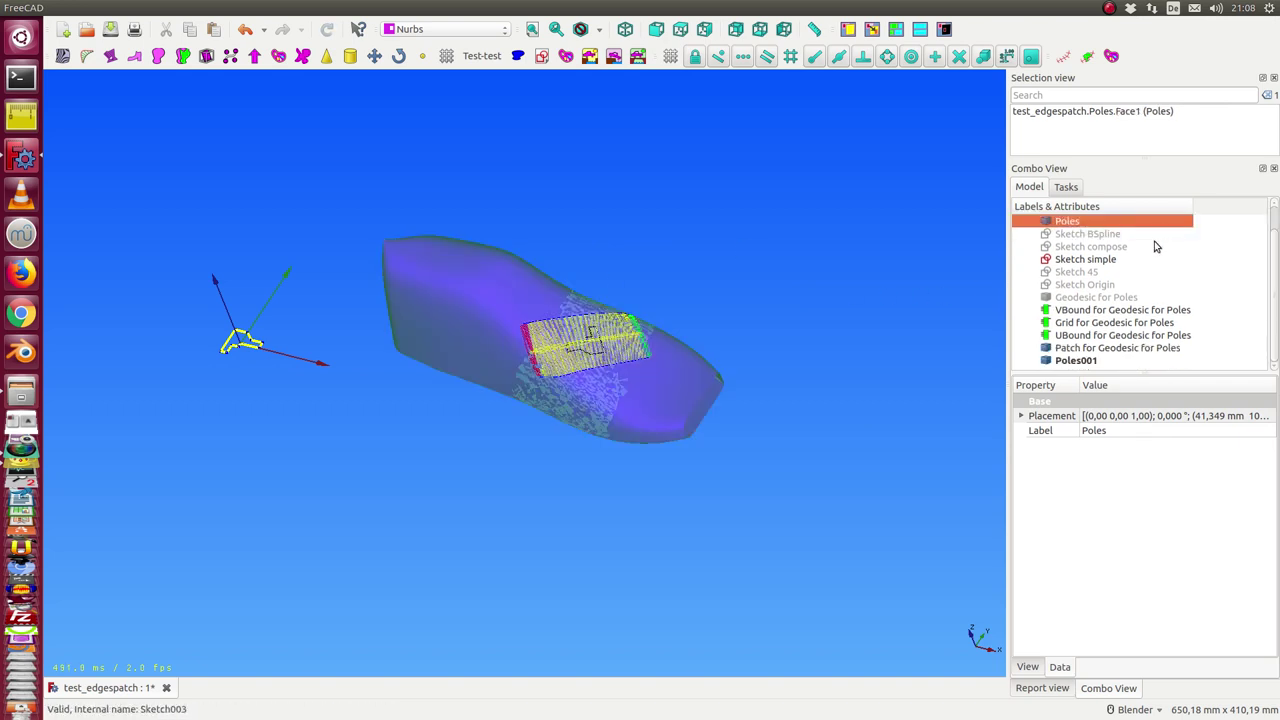
- Rename the Poles001 copy to AAA
{"action": "left_click", "coordinate": [1070, 362]}
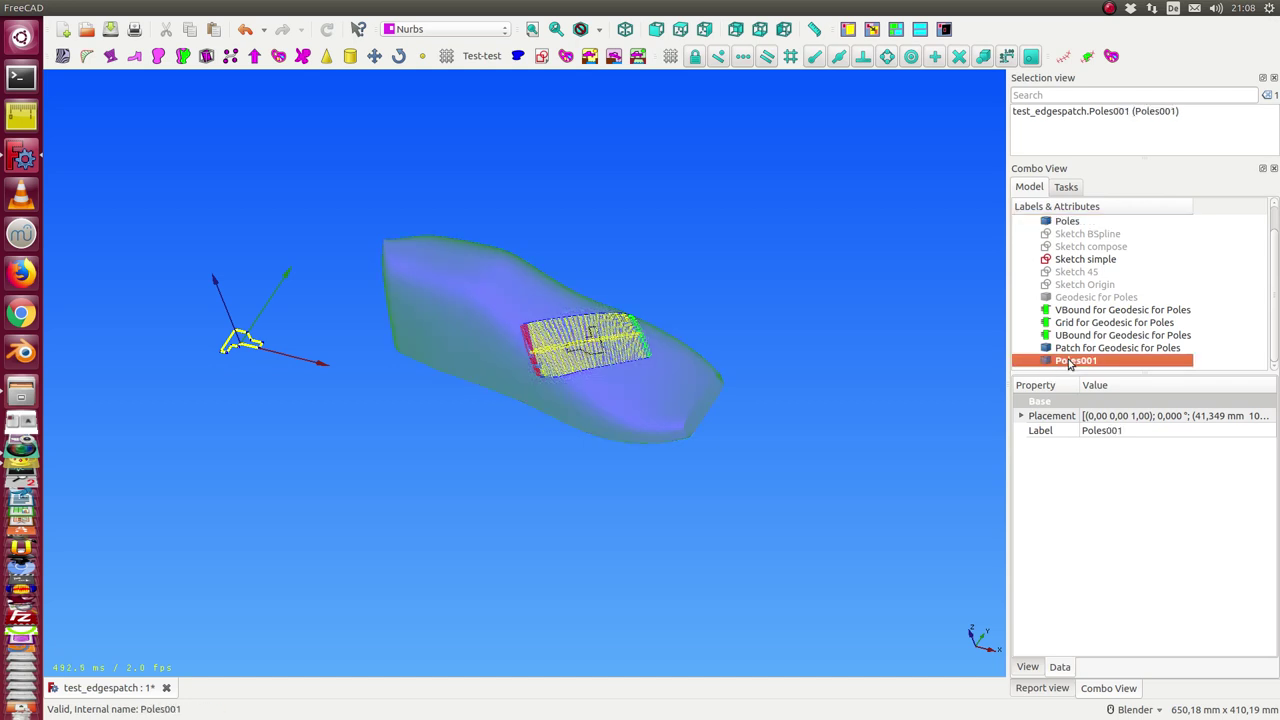
{"action": "left_click", "coordinate": [1070, 363]}
{"action": "type", "text": "AAA"}
{"action": "key", "text": "Return"}
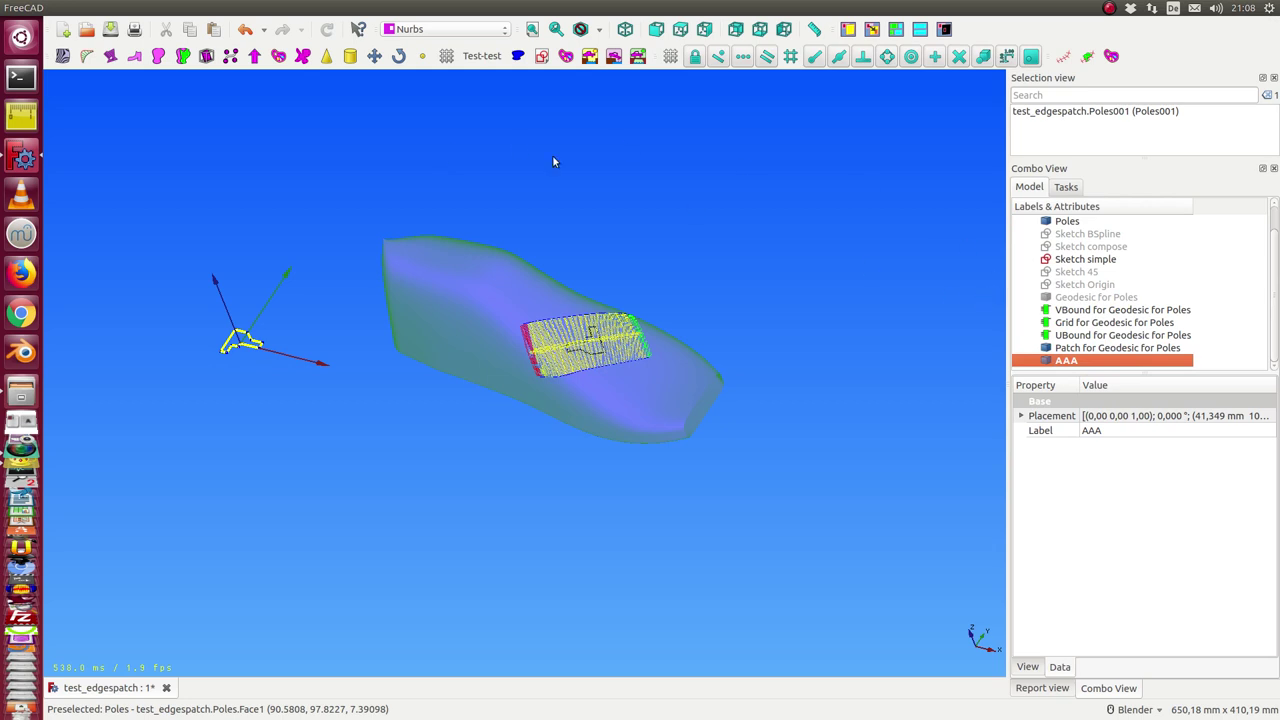
- Move the AAA surface beside the original shoe last
{"action": "left_click", "coordinate": [374, 56]}
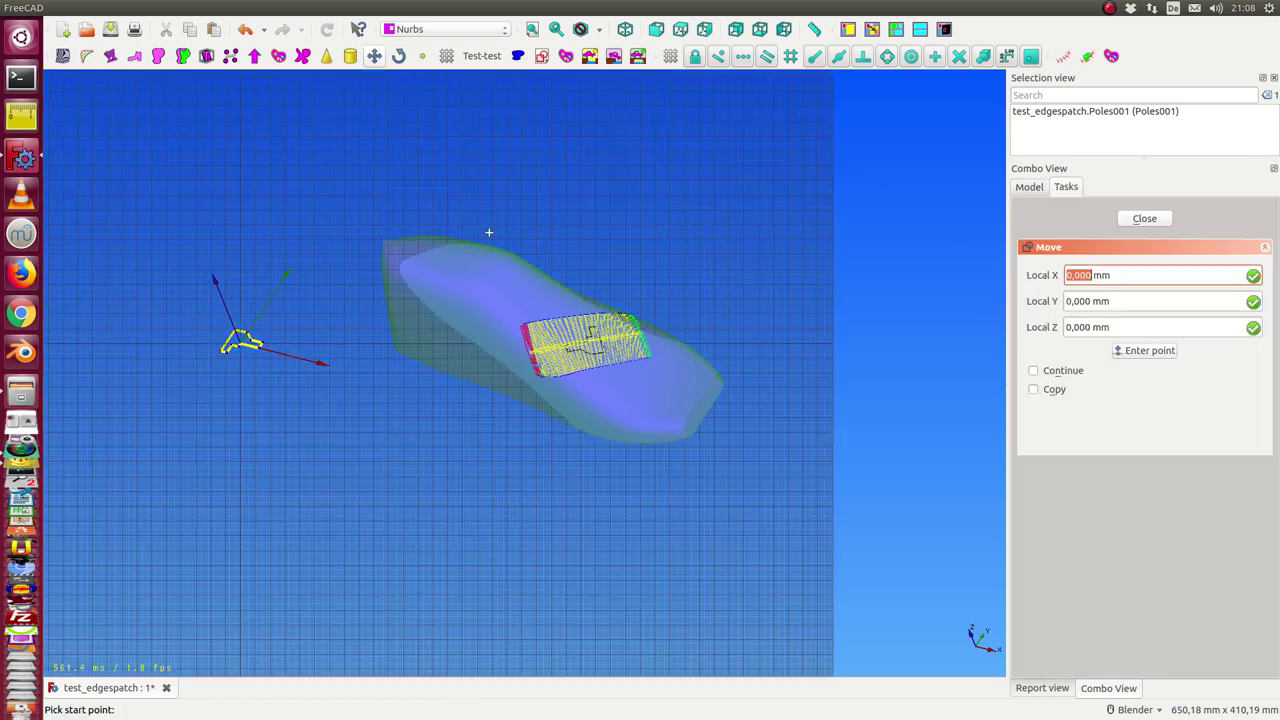
{"action": "left_click", "coordinate": [506, 306]}
{"action": "left_click", "coordinate": [209, 470]}
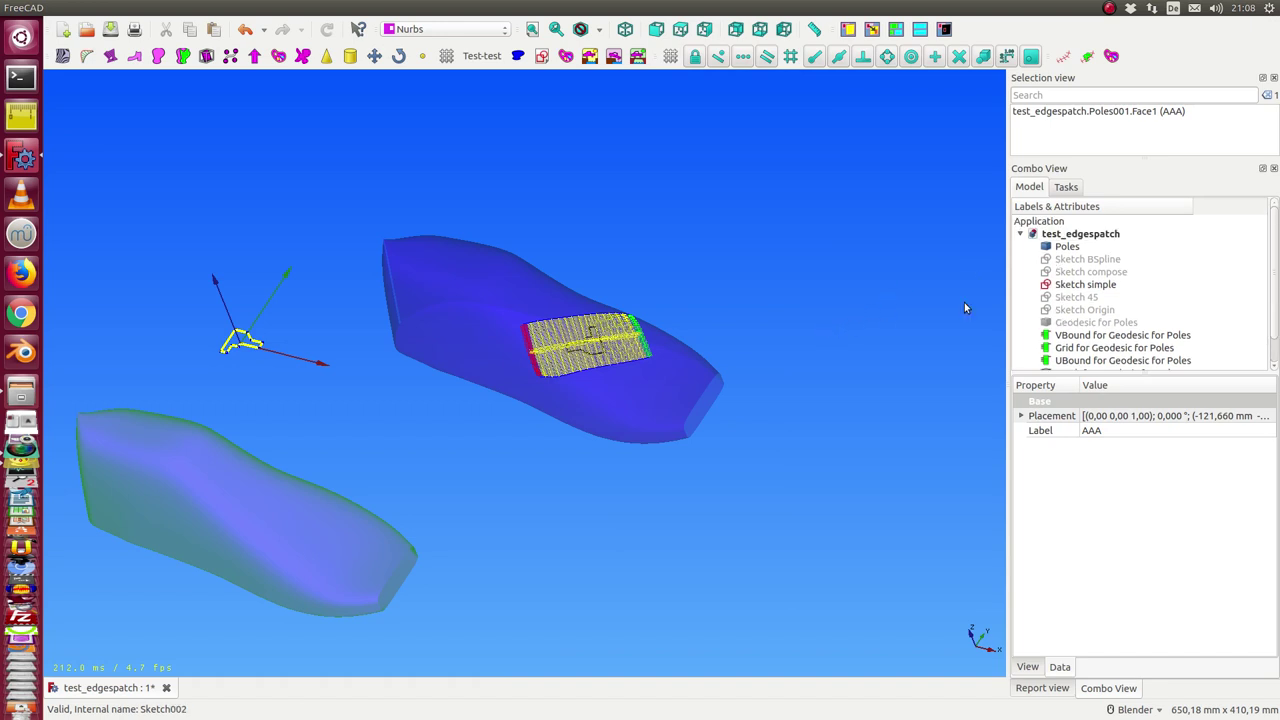
- Hide the geodesic's VBound, Grid and UBound lines and Sketch simple, then select Sketch 45
{"action": "left_click", "coordinate": [1090, 335]}
{"action": "key", "text": "space"}
{"action": "left_click", "coordinate": [1082, 349]}
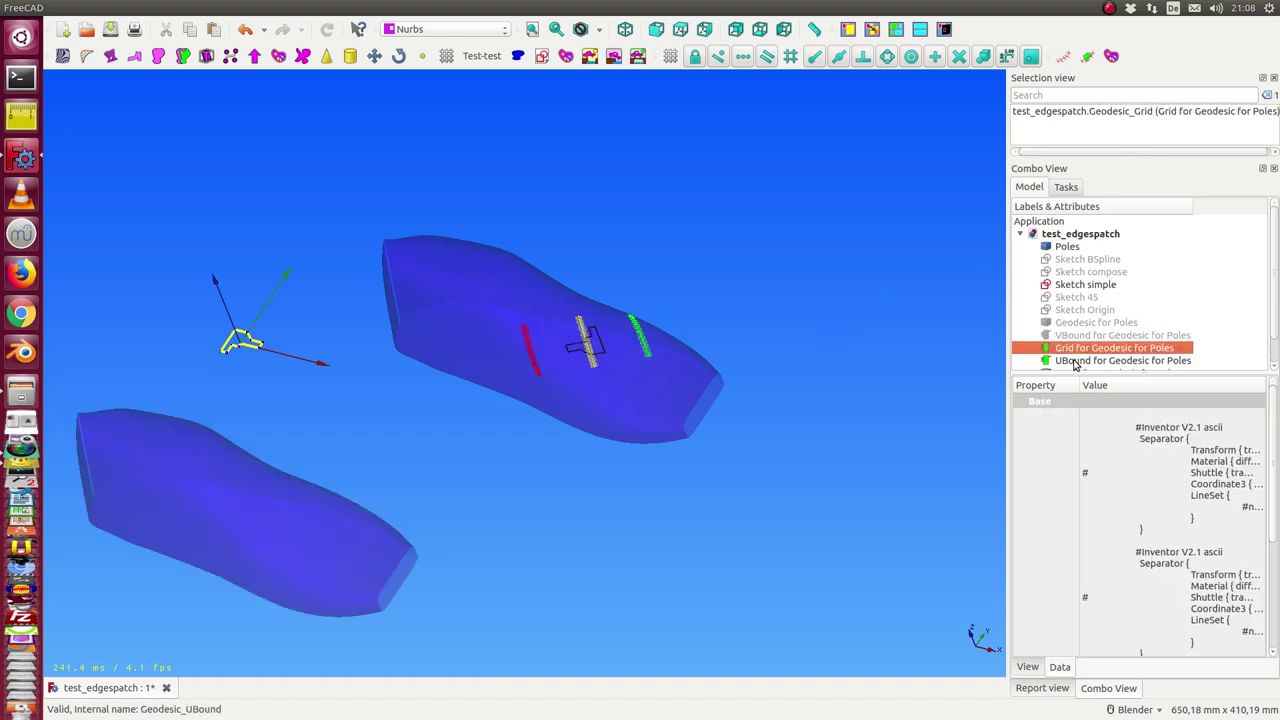
{"action": "left_click", "coordinate": [1075, 362]}
{"action": "key", "text": "space"}
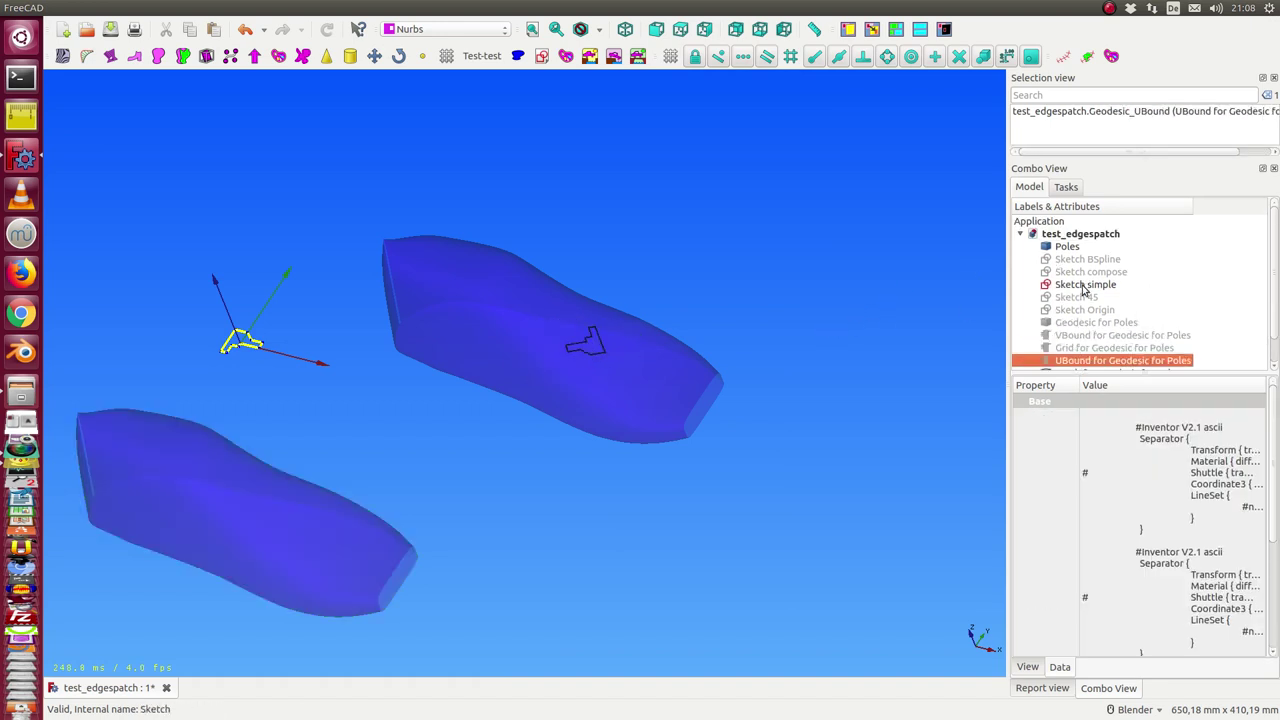
{"action": "left_click", "coordinate": [1083, 287]}
{"action": "key", "text": "space"}
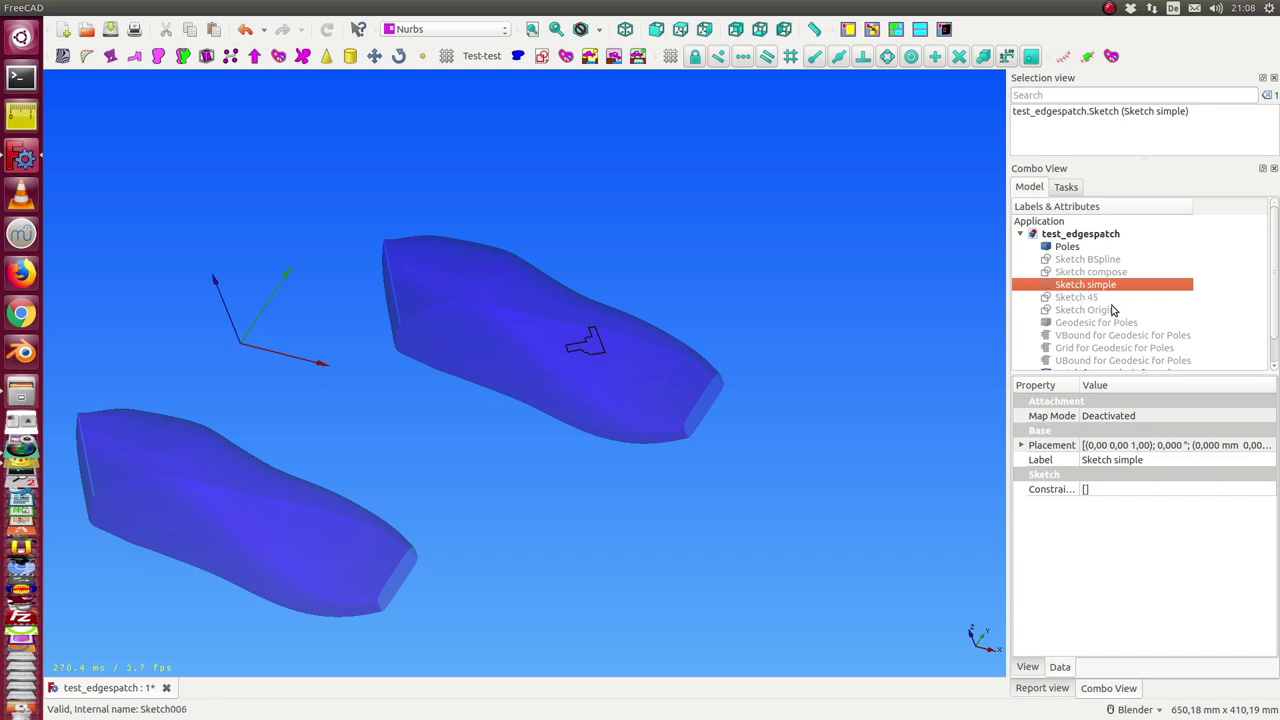
{"action": "left_click", "coordinate": [1076, 300]}
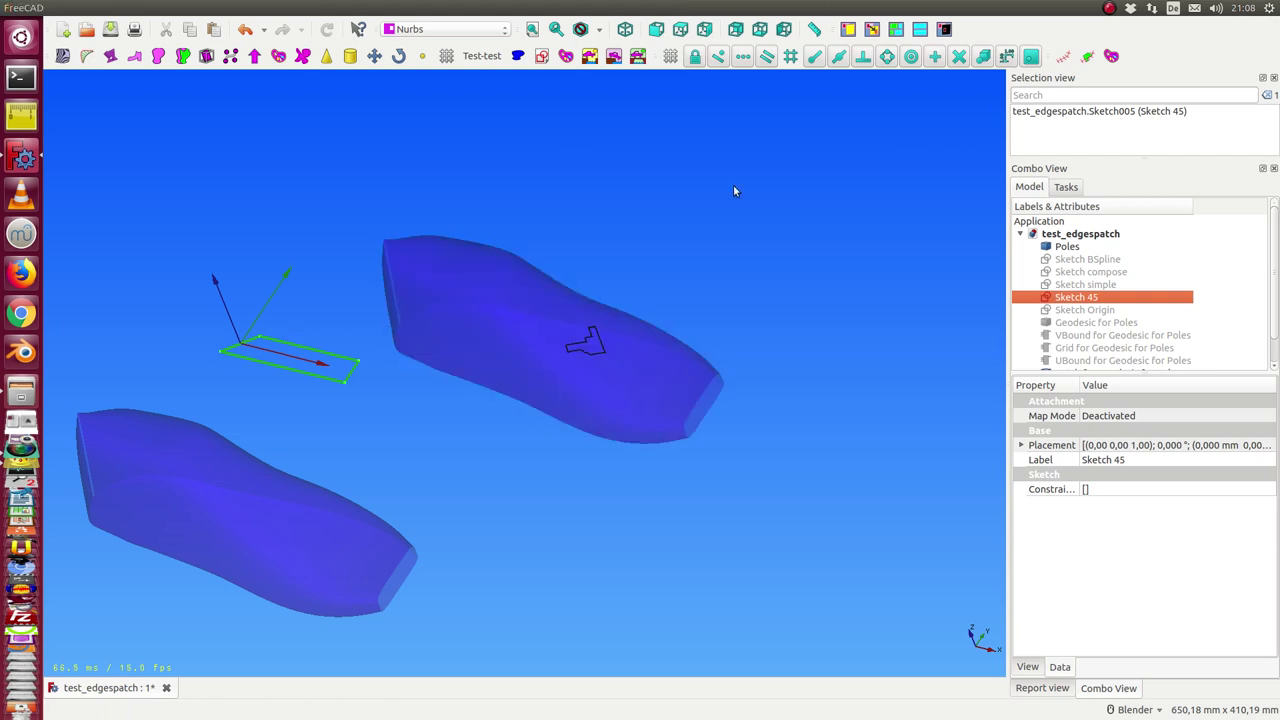
- Create a geodesic patch on the AAA surface's face
{"action": "left_click", "coordinate": [165, 470]}
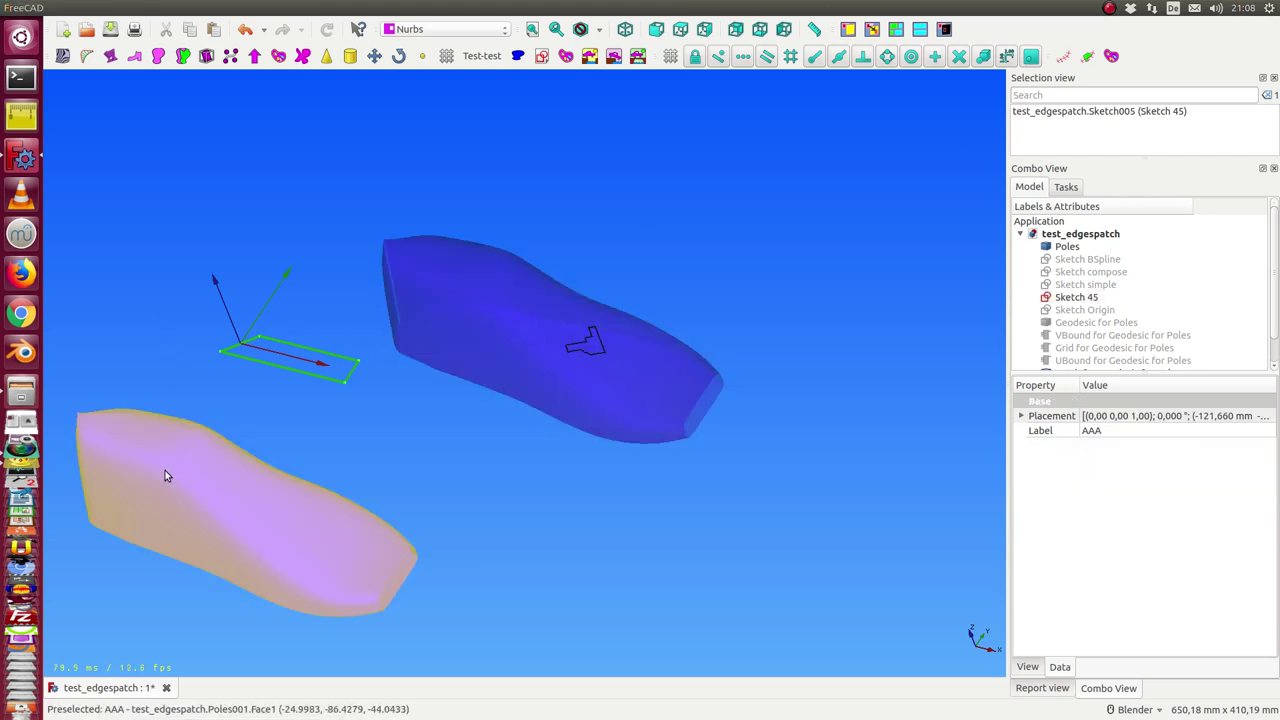
{"action": "left_click", "coordinate": [1064, 60]}
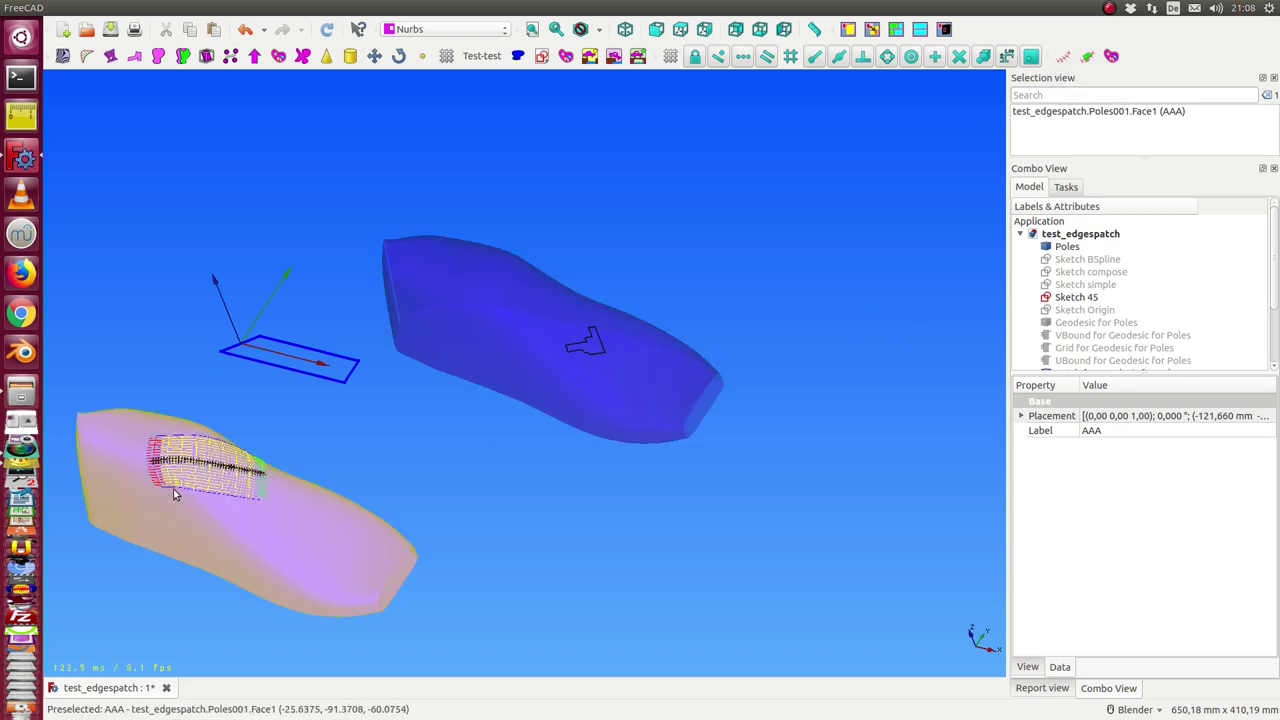
{"action": "scroll", "coordinate": [1192, 312], "scroll_direction": "down", "scroll_amount": 2}
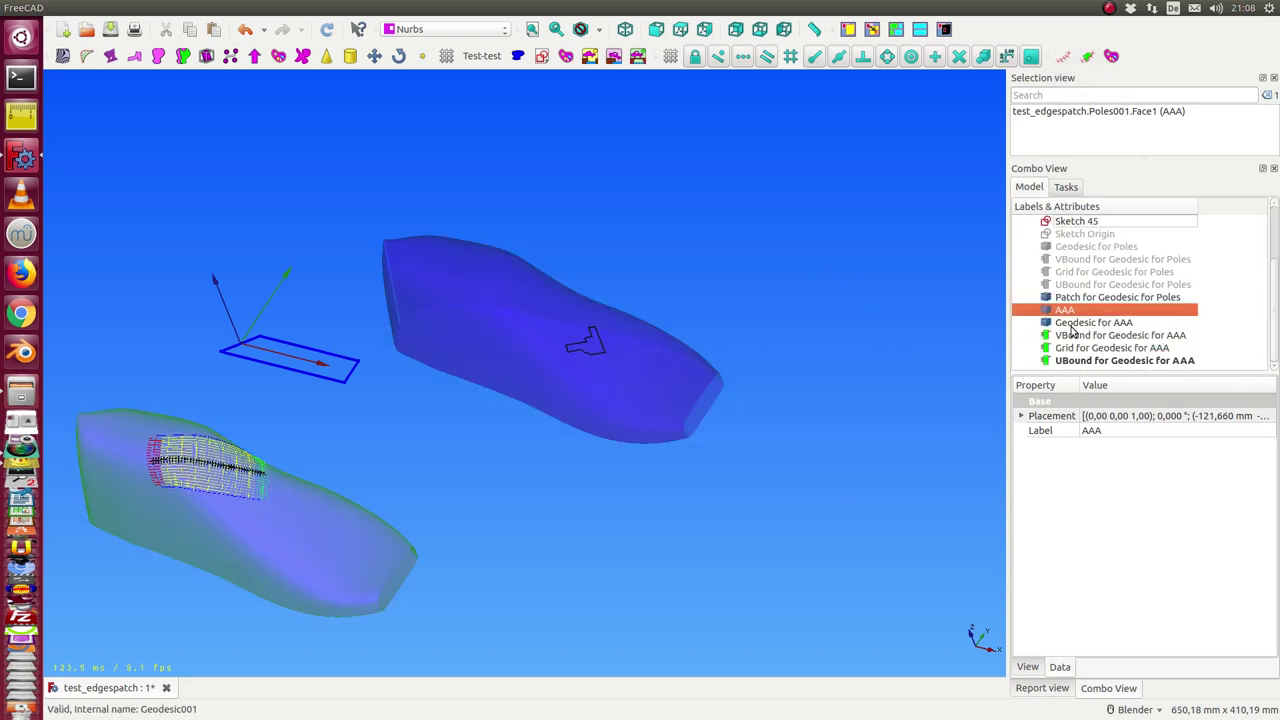
- Set Geodesic for AAA's direction to 135, then select its Grid lines
{"action": "left_click", "coordinate": [1075, 323]}
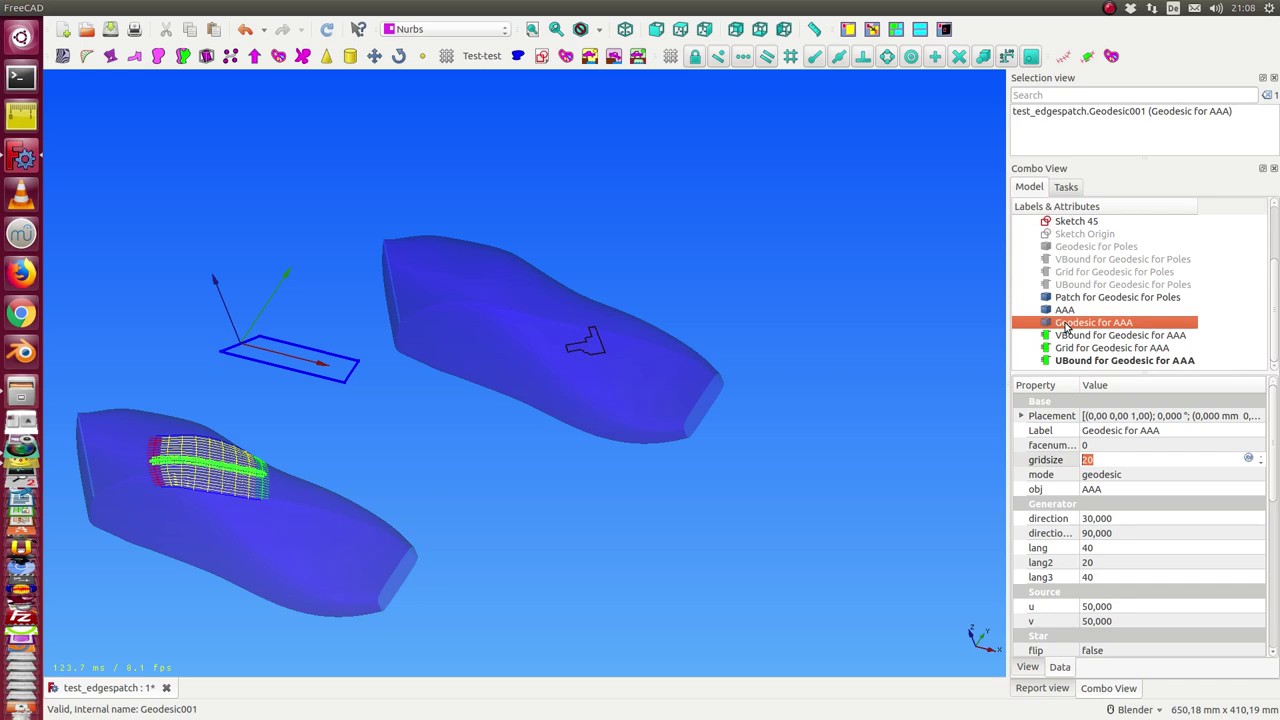
{"action": "left_click", "coordinate": [1092, 519]}
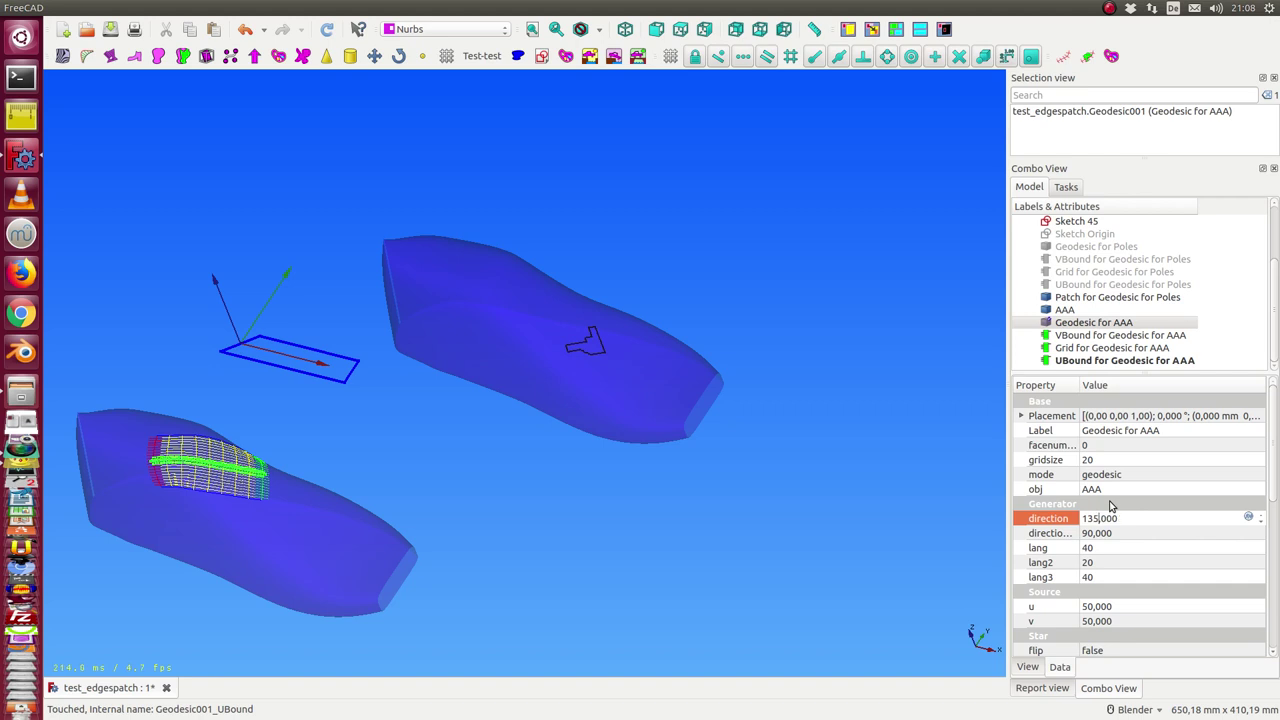
{"action": "key", "text": "Return"}
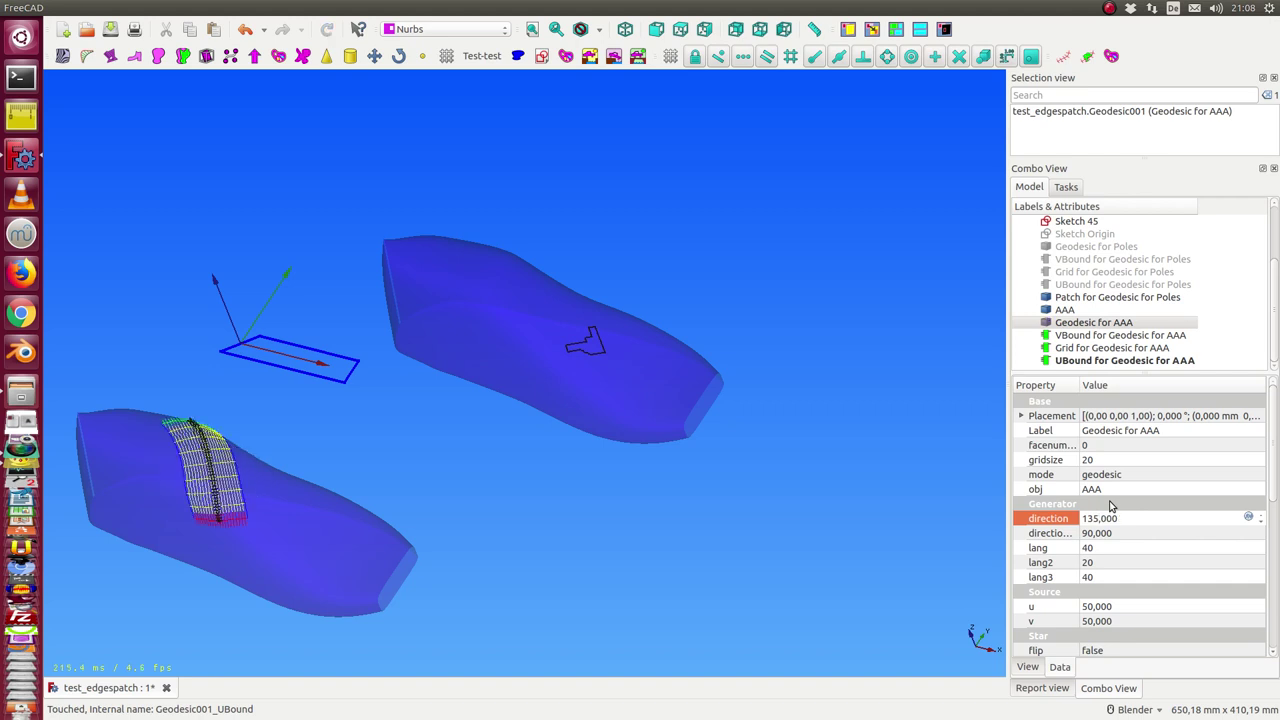
{"action": "left_click", "coordinate": [1105, 349]}
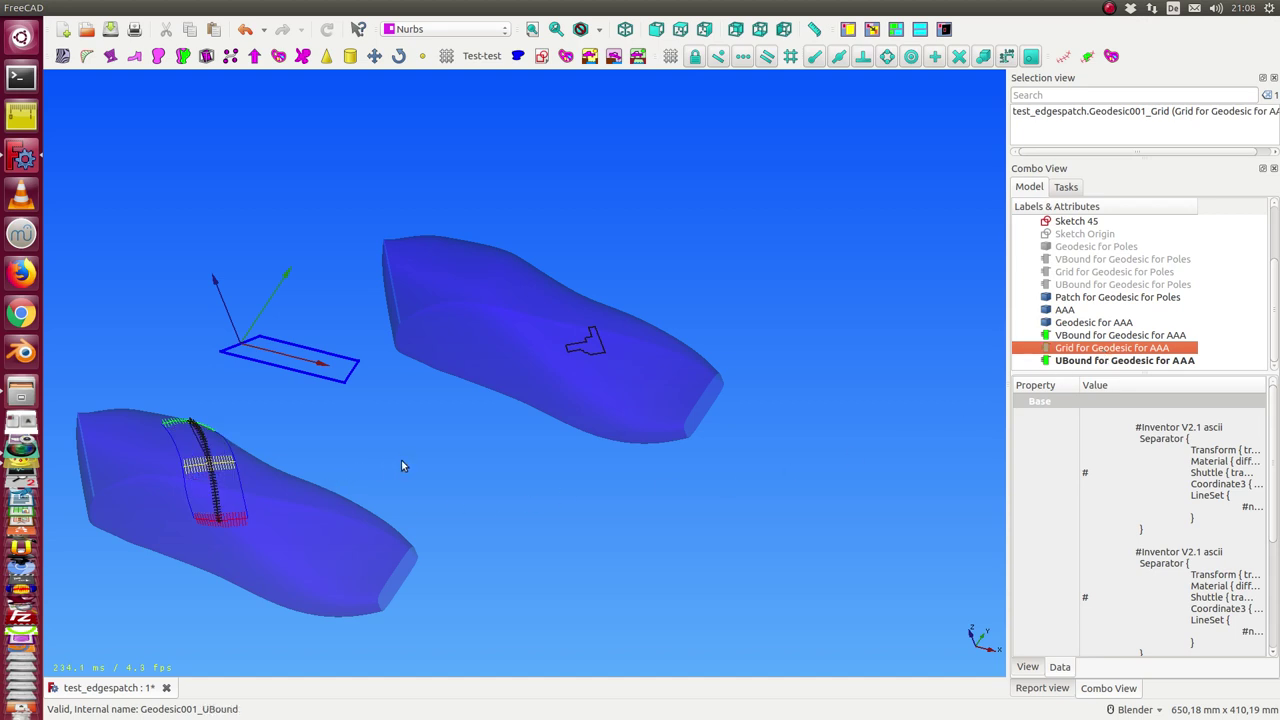
- Map Sketch 45 onto the AAA surface through Geodesic for AAA, then recompute
{"action": "middle_click_drag", "start_coordinate": [401, 465], "coordinate": [654, 324], "text": "shift"}
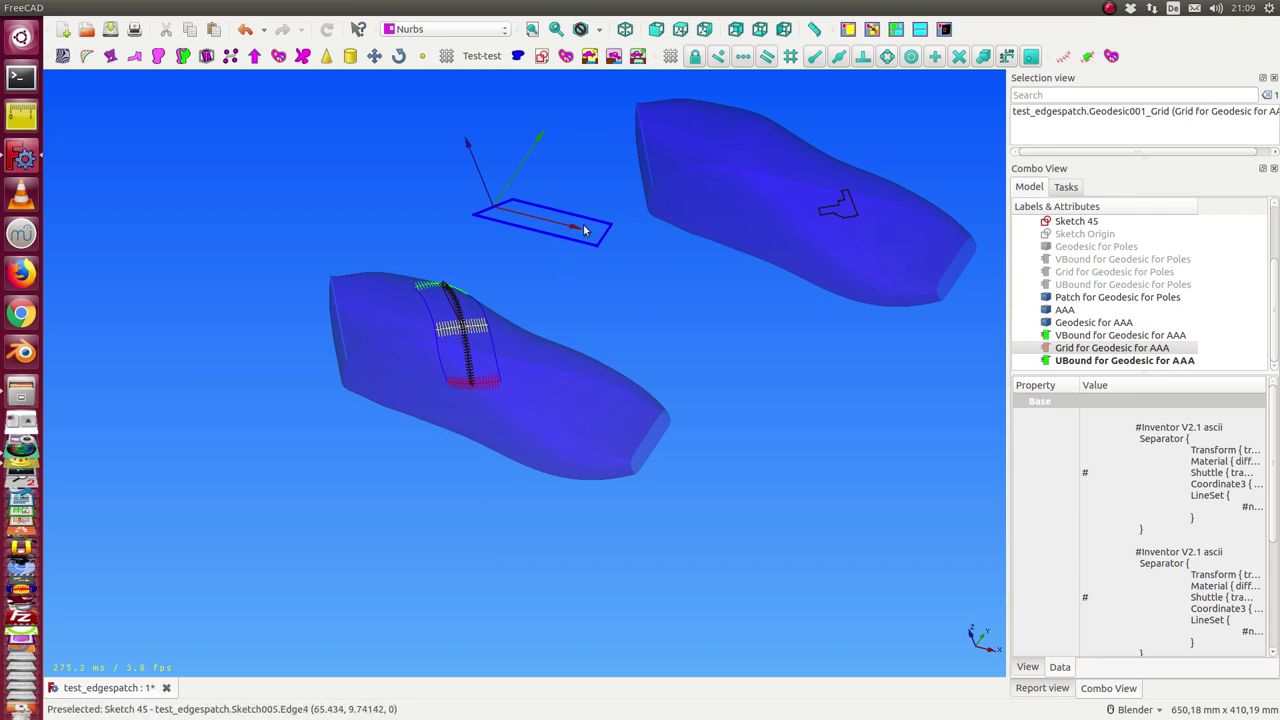
{"action": "left_click", "coordinate": [1070, 221]}
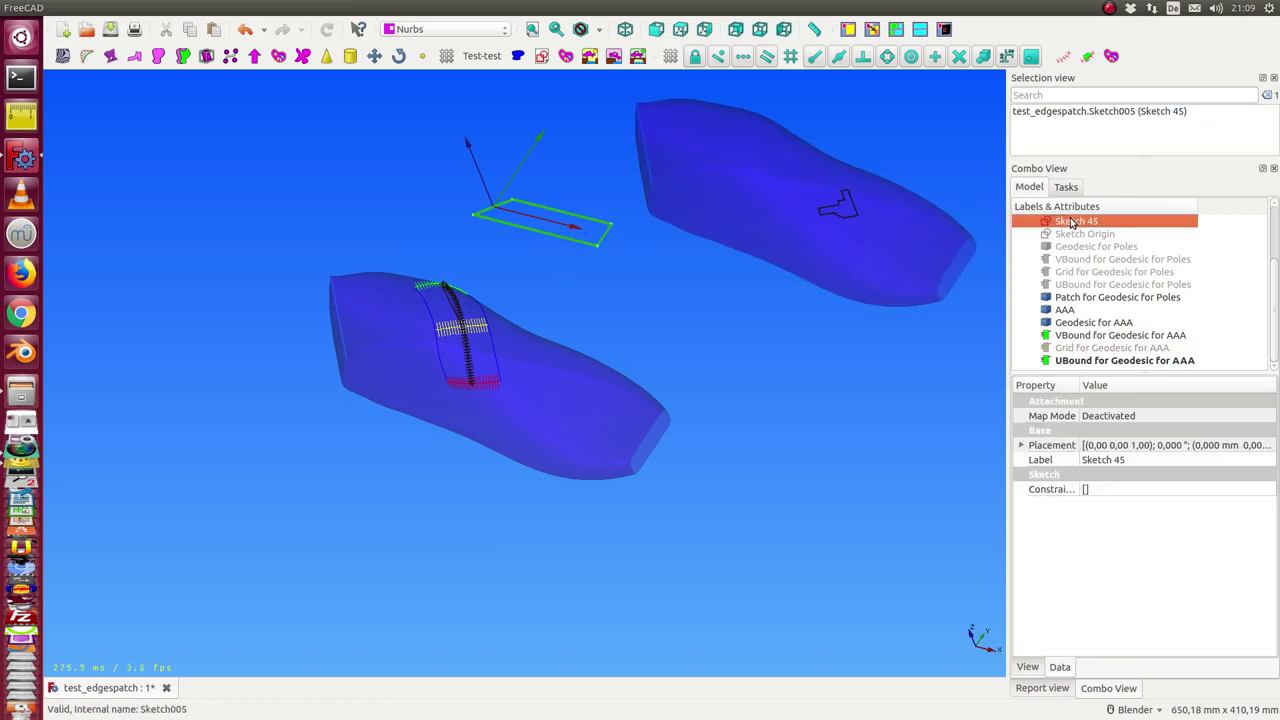
{"action": "left_click", "coordinate": [1075, 323], "text": "ctrl"}
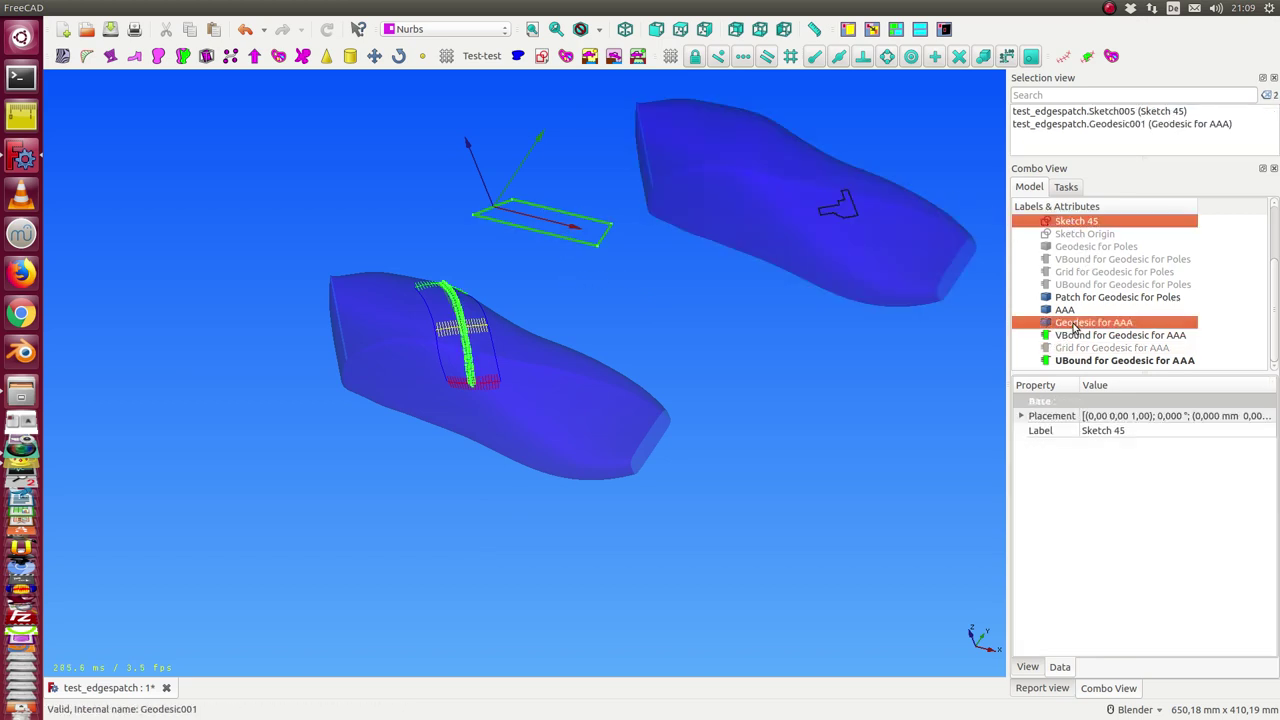
{"action": "left_click", "coordinate": [1088, 57]}
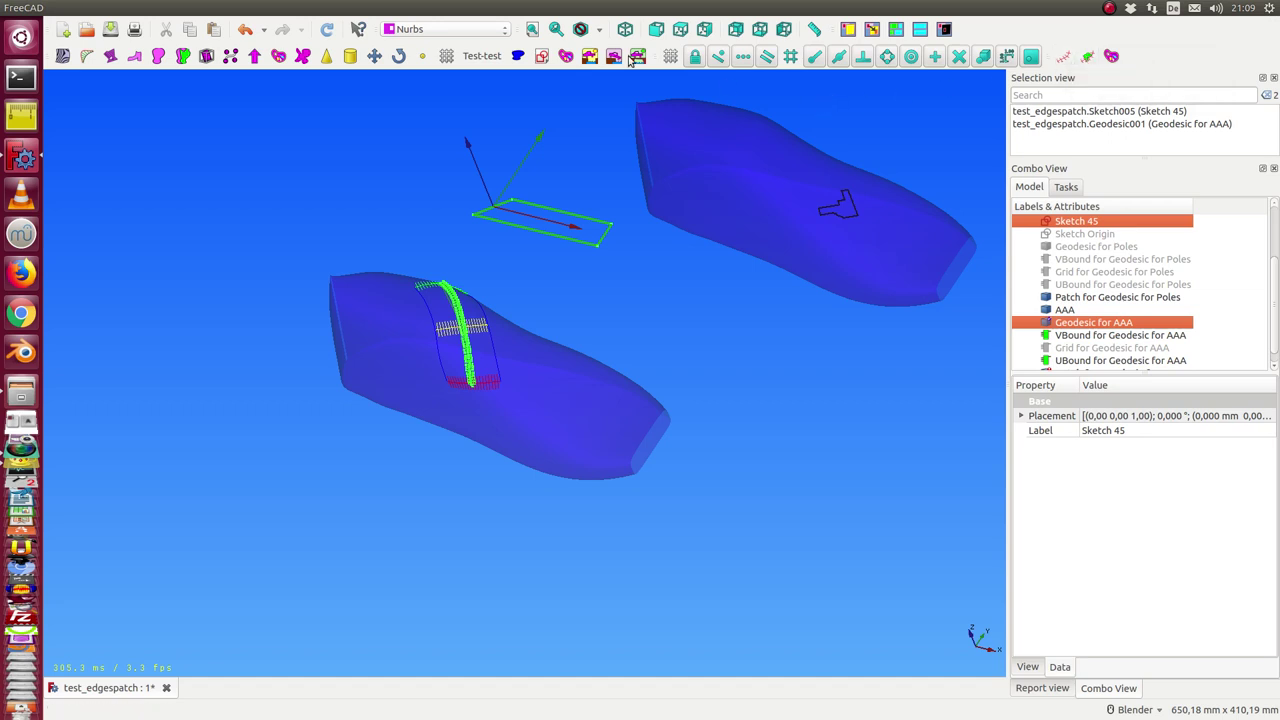
{"action": "left_click", "coordinate": [326, 31]}
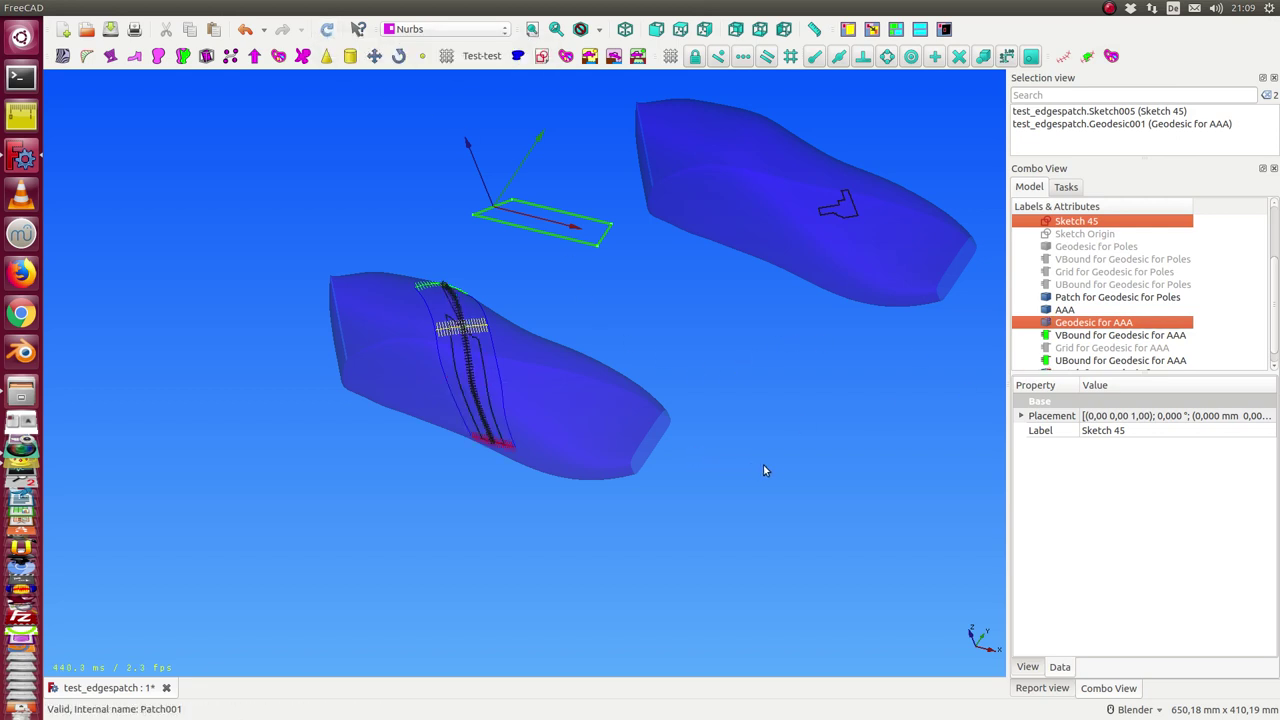
{"action": "left_click", "coordinate": [1066, 310]}
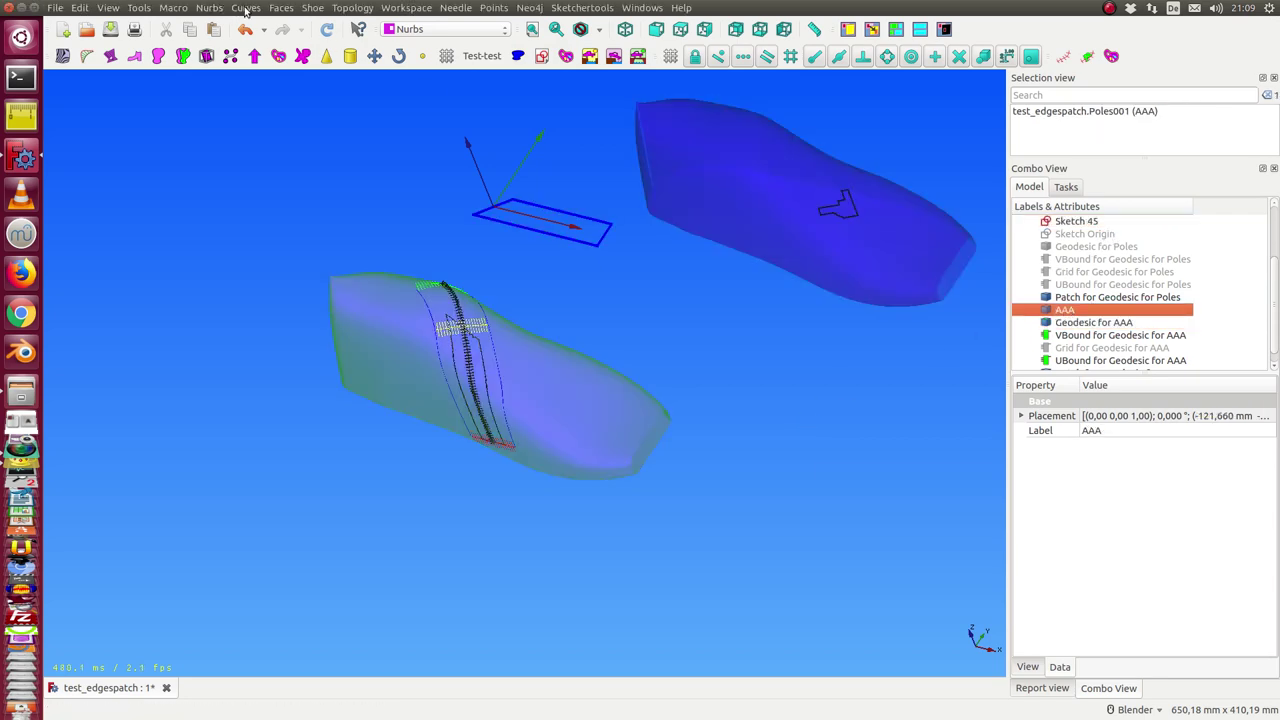
- Create a curvature map object, MAP, of the AAA face
{"action": "left_click", "coordinate": [245, 8]}
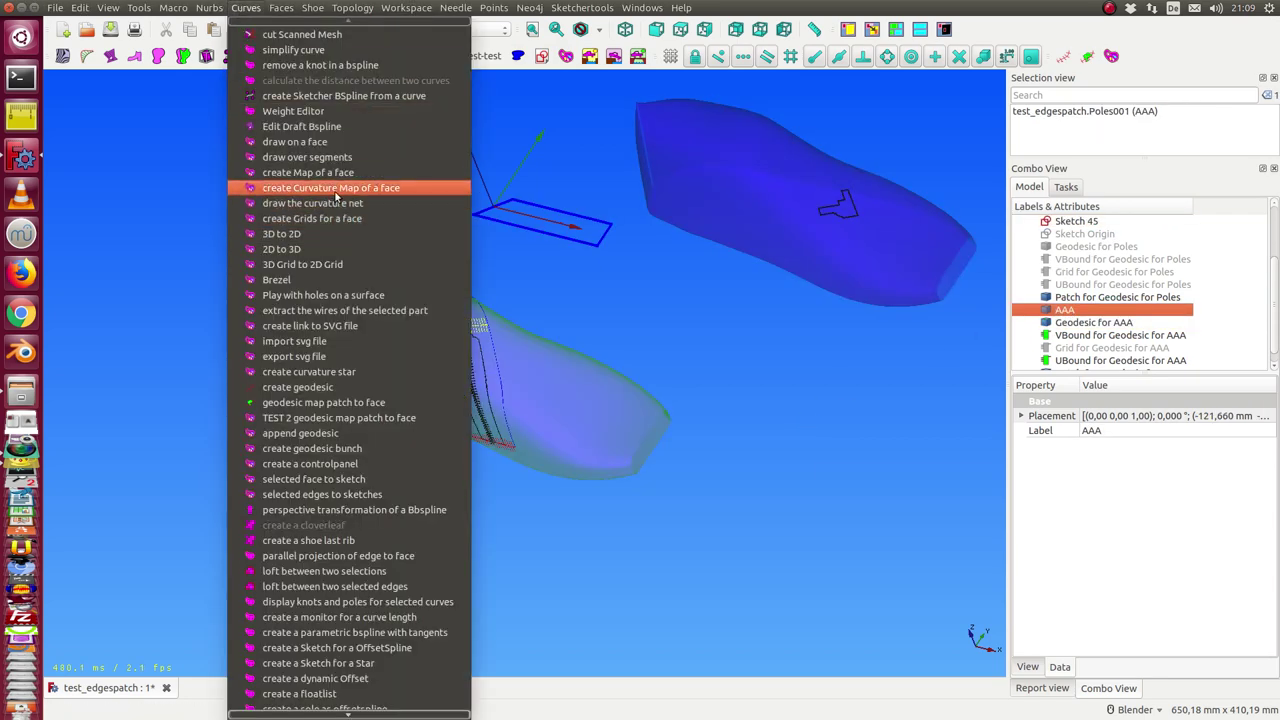
{"action": "left_click", "coordinate": [327, 175]}
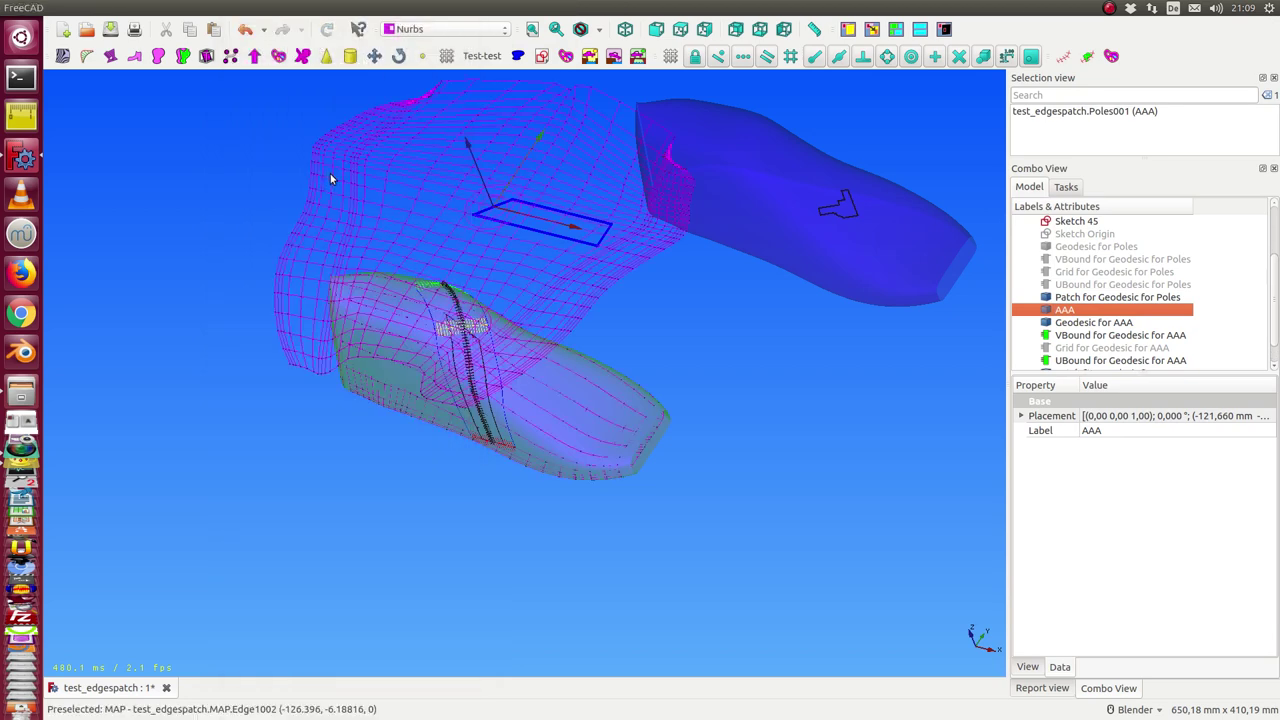
{"action": "left_click", "coordinate": [1066, 360]}
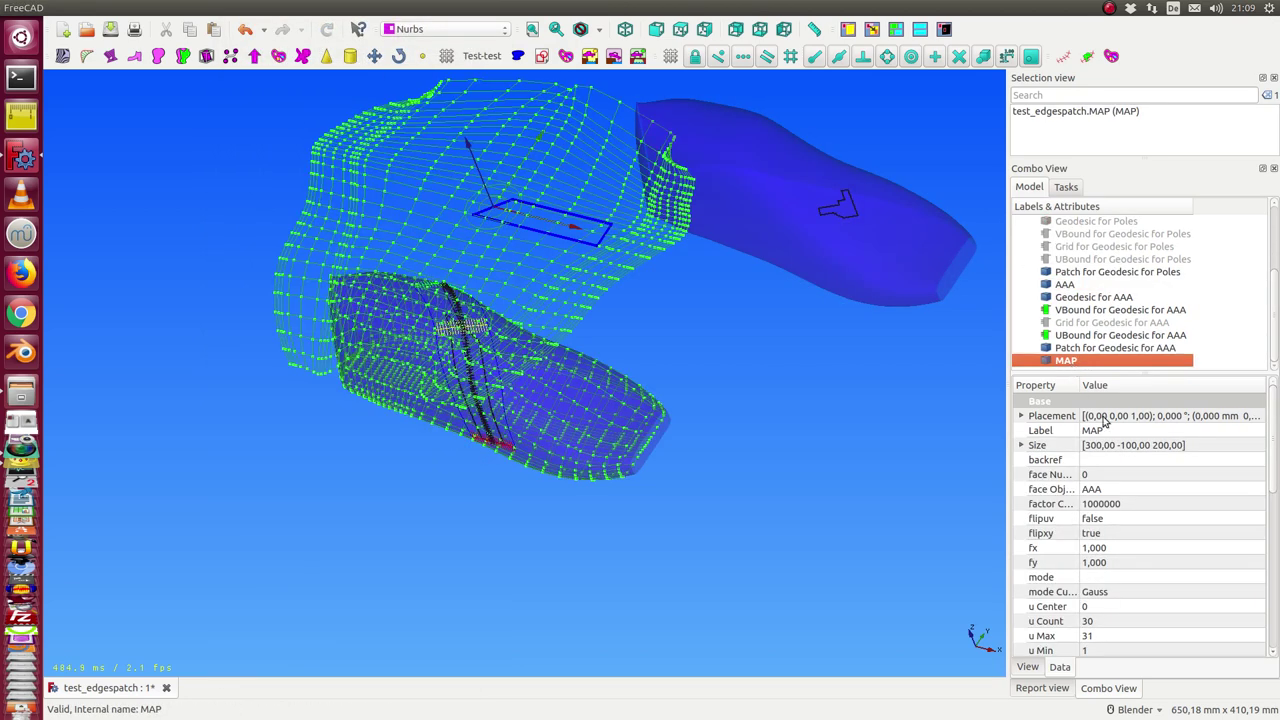
- Set MAP's display2d and the other display property to false
{"action": "scroll", "coordinate": [1175, 545], "scroll_direction": "down", "scroll_amount": 4}
{"action": "left_click", "coordinate": [1142, 598]}
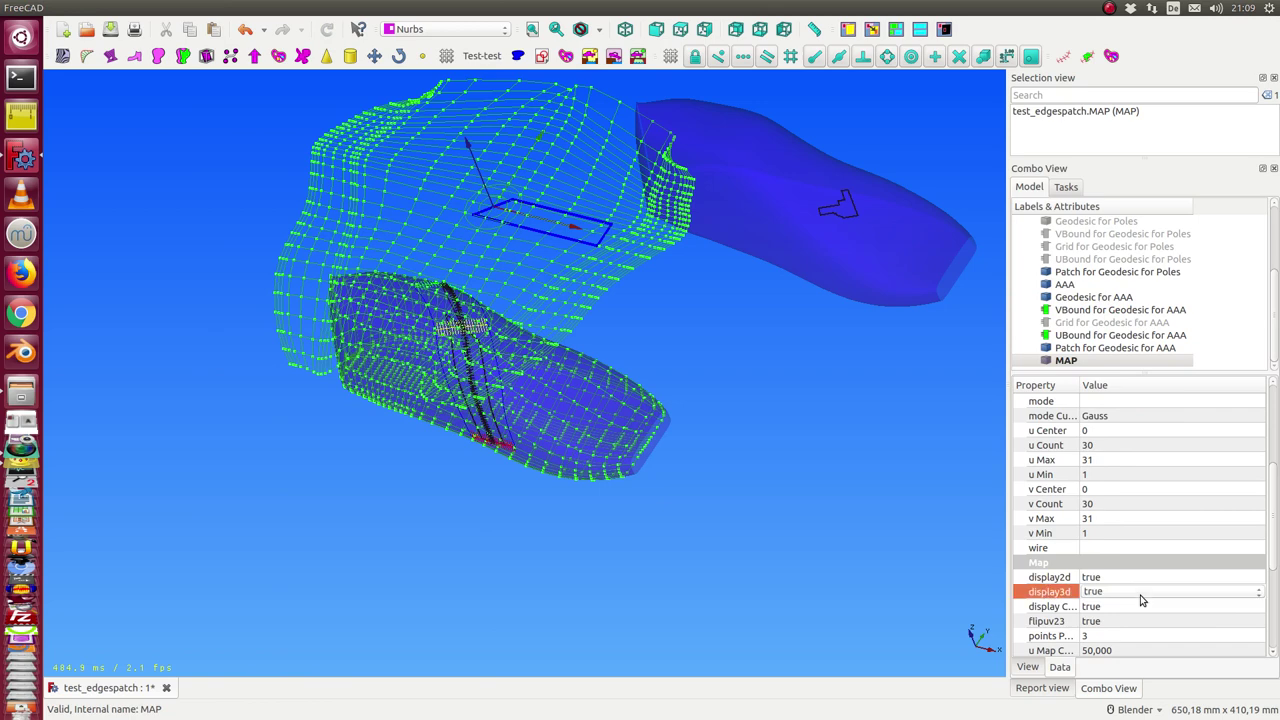
{"action": "left_click", "coordinate": [1134, 579]}
{"action": "scroll", "coordinate": [1134, 580], "scroll_direction": "down", "scroll_amount": 1}
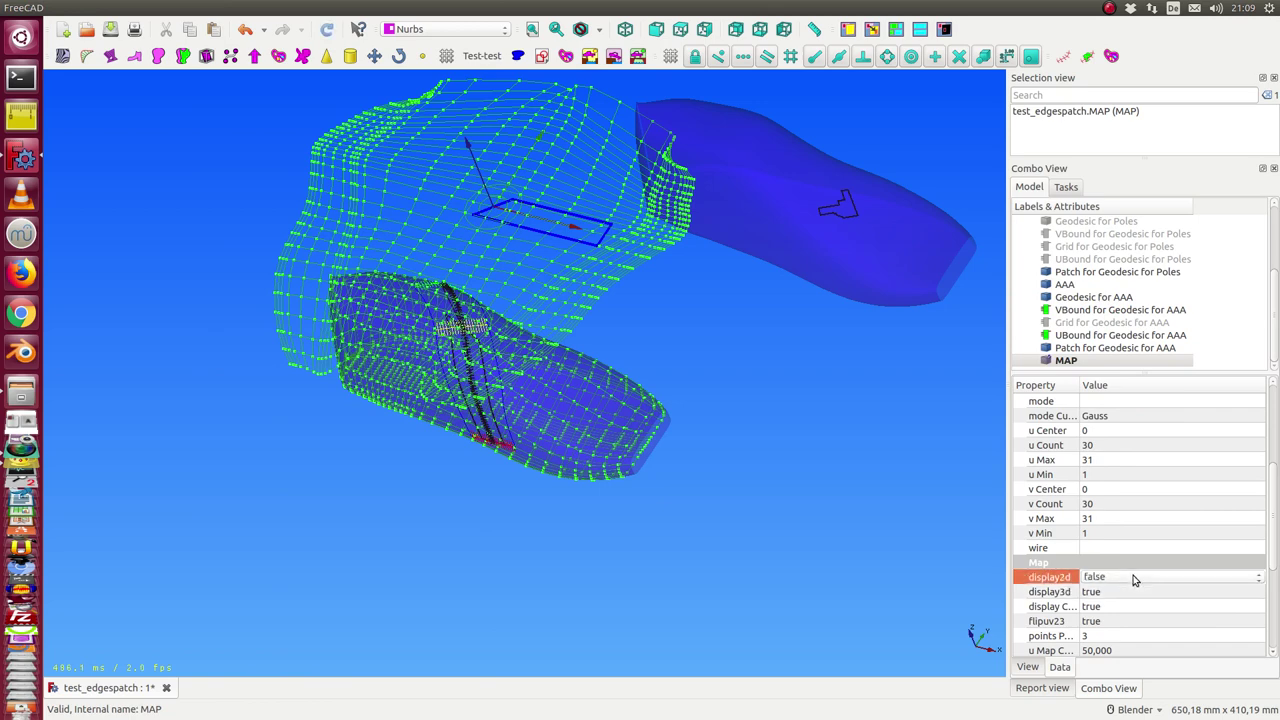
{"action": "left_click", "coordinate": [1131, 608]}
{"action": "scroll", "coordinate": [1132, 608], "scroll_direction": "down", "scroll_amount": 1}
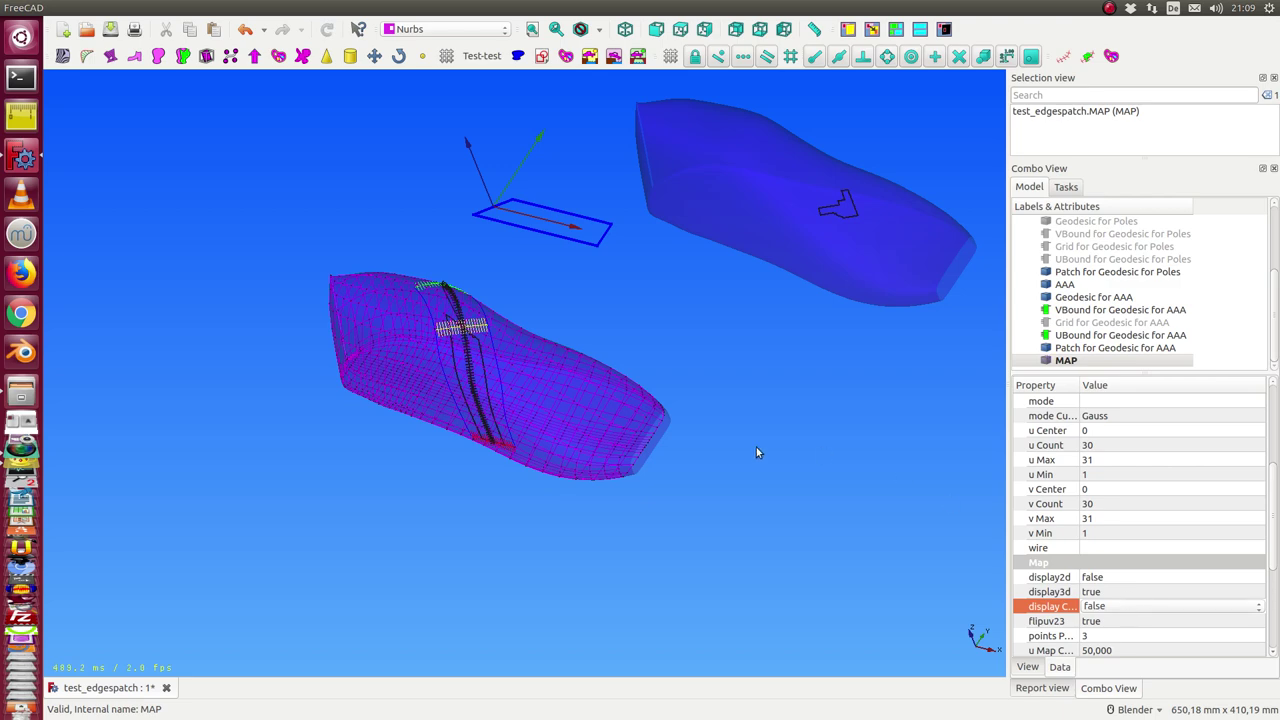
{"action": "scroll", "coordinate": [649, 489], "scroll_direction": "up", "scroll_amount": 2}
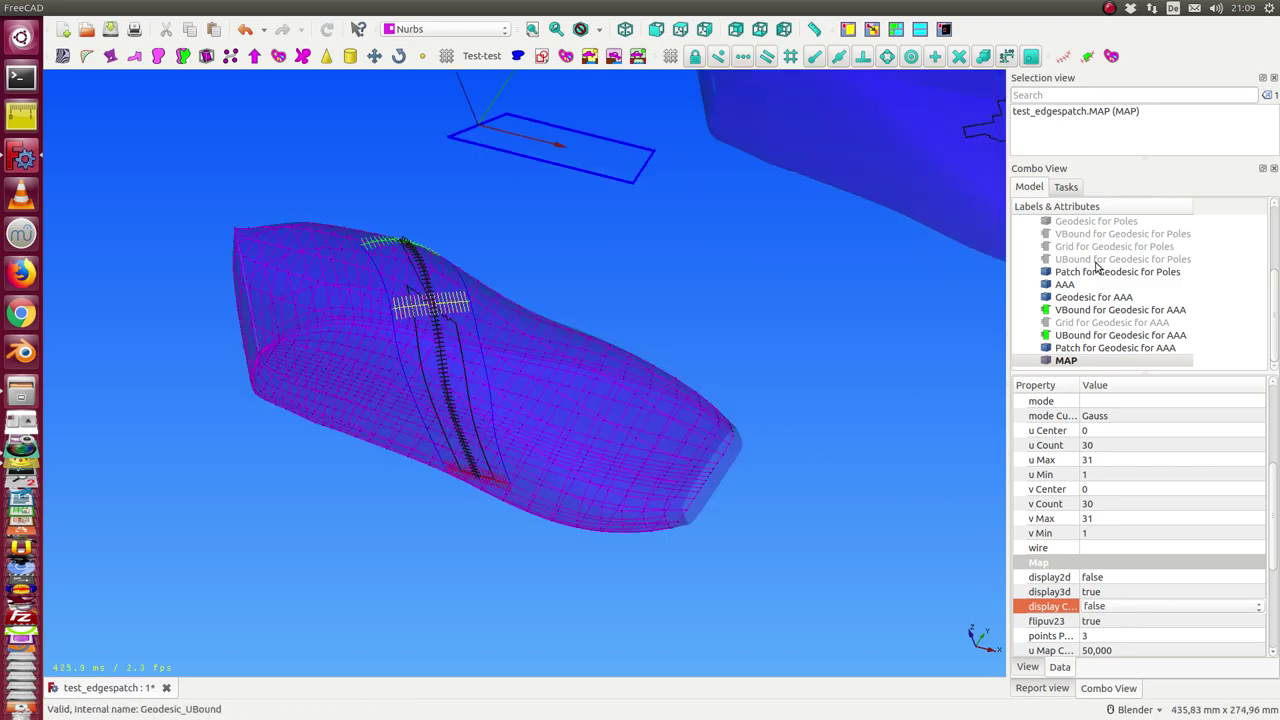
- Temporarily hide the AAA surface to inspect the wireframe, then show it again
{"action": "left_click", "coordinate": [1060, 285]}
{"action": "key", "text": "space"}
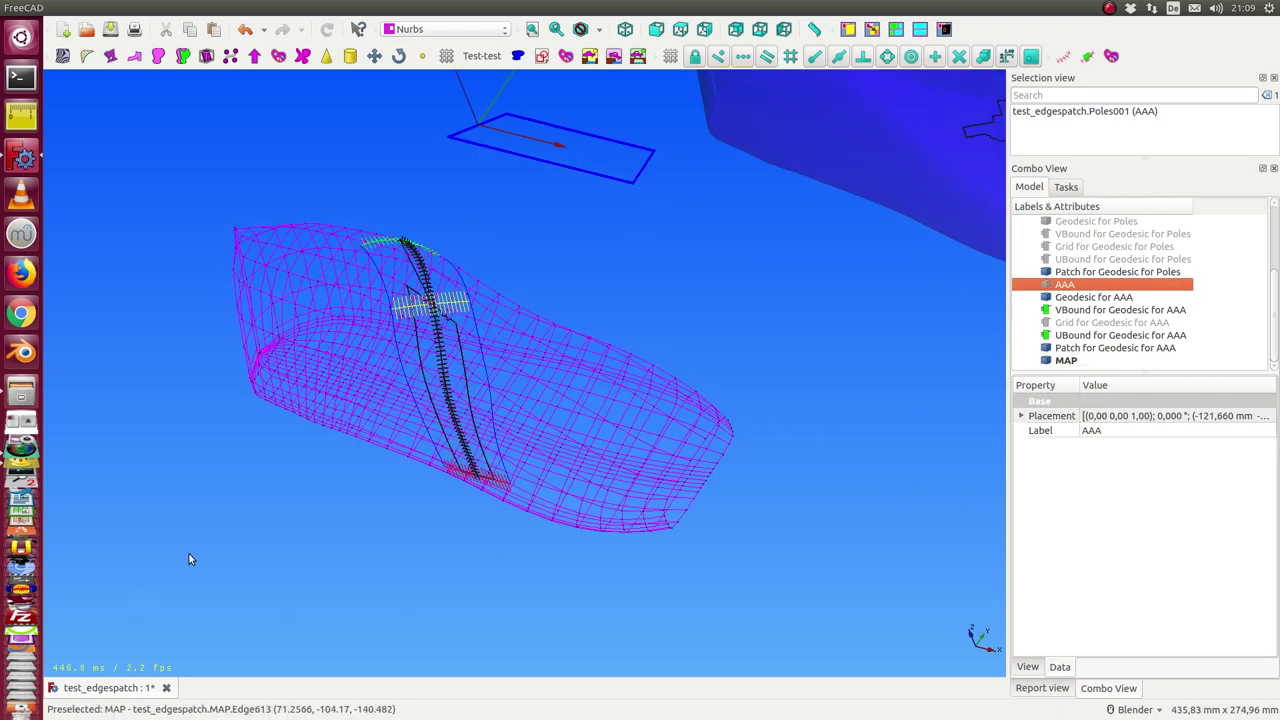
{"action": "left_click", "coordinate": [191, 557]}
{"action": "mouse_move", "coordinate": [614, 314]}
{"action": "middle_mouse_down"}
{"action": "mouse_move", "coordinate": [578, 367]}
{"action": "mouse_move", "coordinate": [376, 543]}
{"action": "mouse_move", "coordinate": [411, 458]}
{"action": "middle_mouse_up"}
{"action": "scroll", "coordinate": [376, 540], "scroll_direction": "up", "scroll_amount": 2}
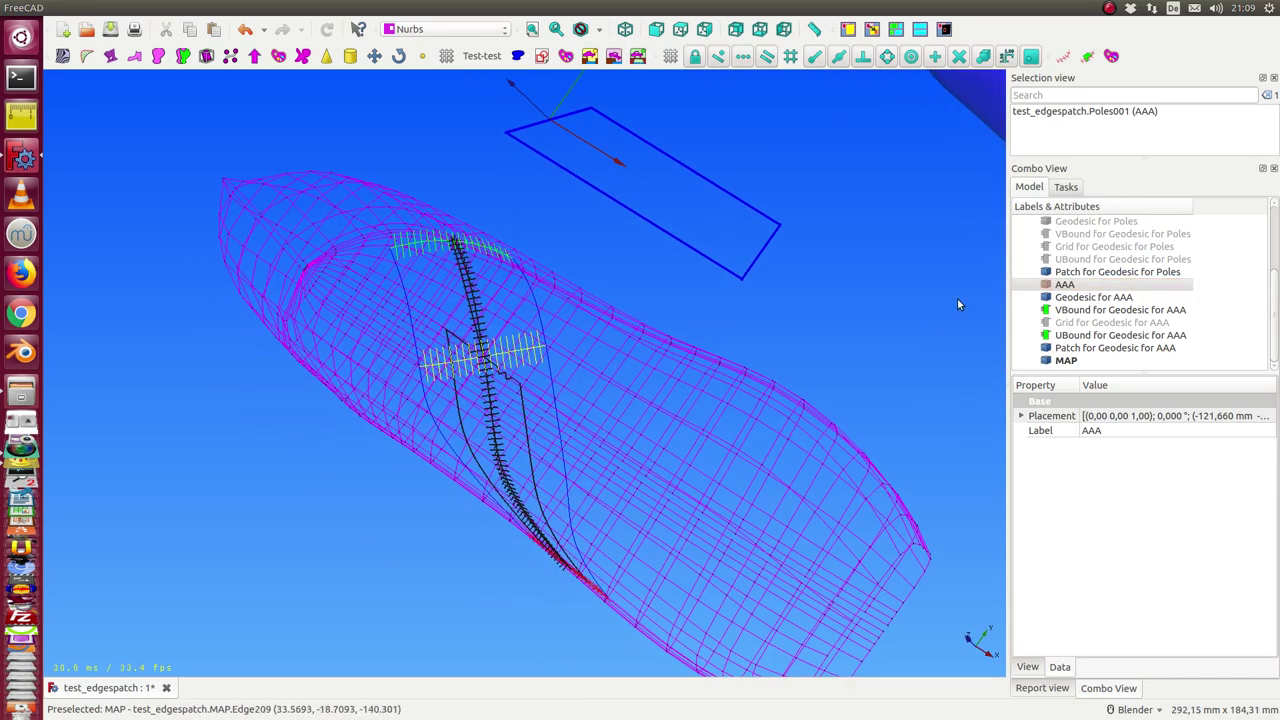
{"action": "left_click", "coordinate": [1037, 285]}
{"action": "key", "text": "space"}
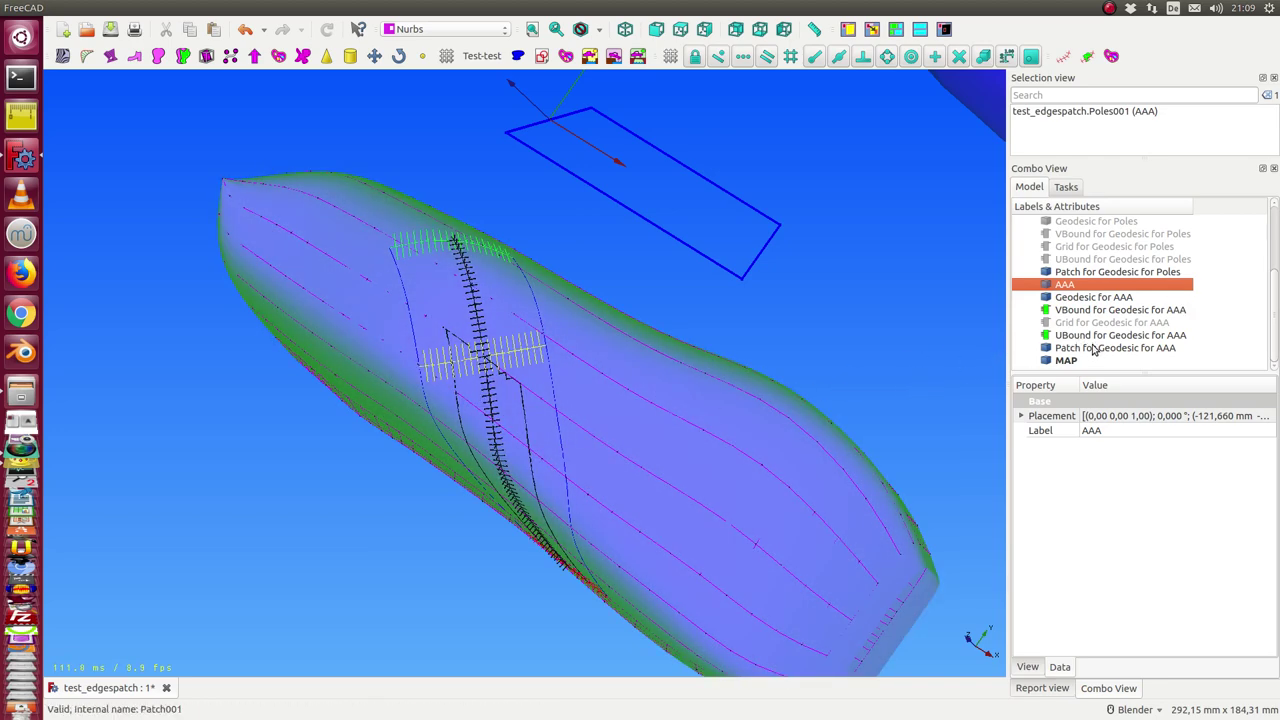
- Hide the UBound and VBound grids of Geodesic for AAA and turn to a side view
{"action": "left_click", "coordinate": [1085, 336]}
{"action": "left_click", "coordinate": [1078, 312]}
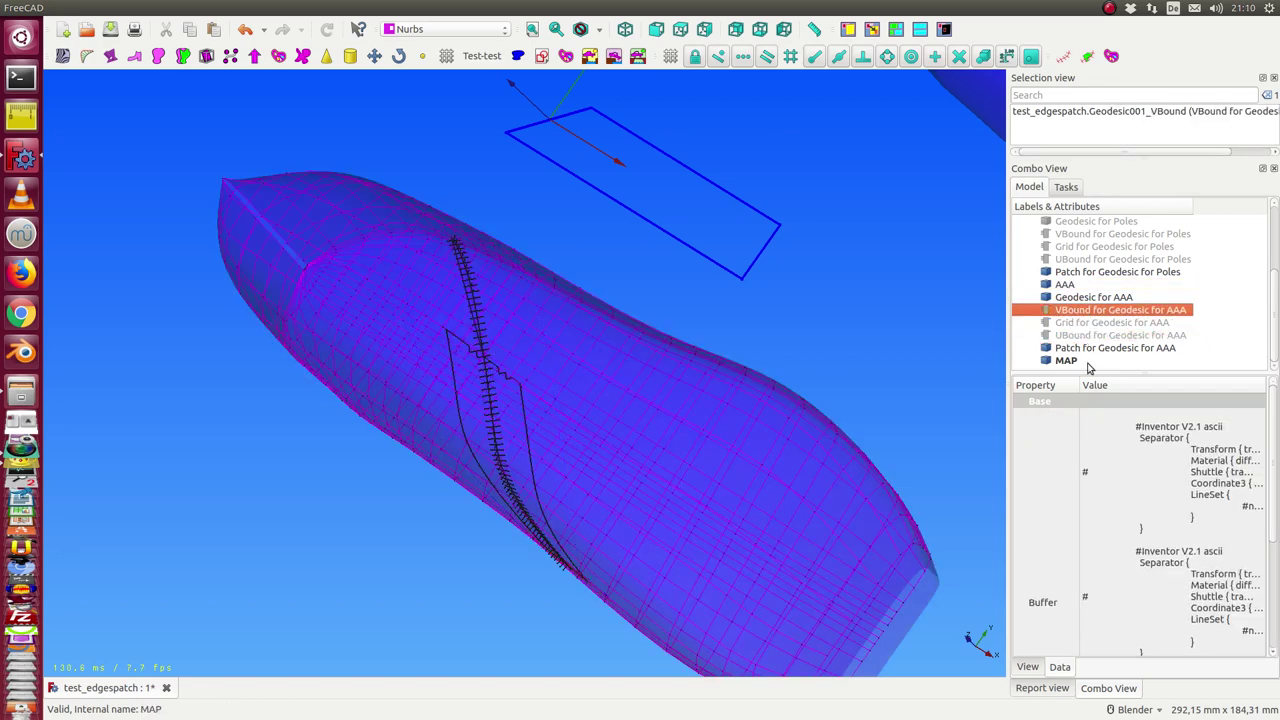
{"action": "left_click", "coordinate": [1066, 360]}
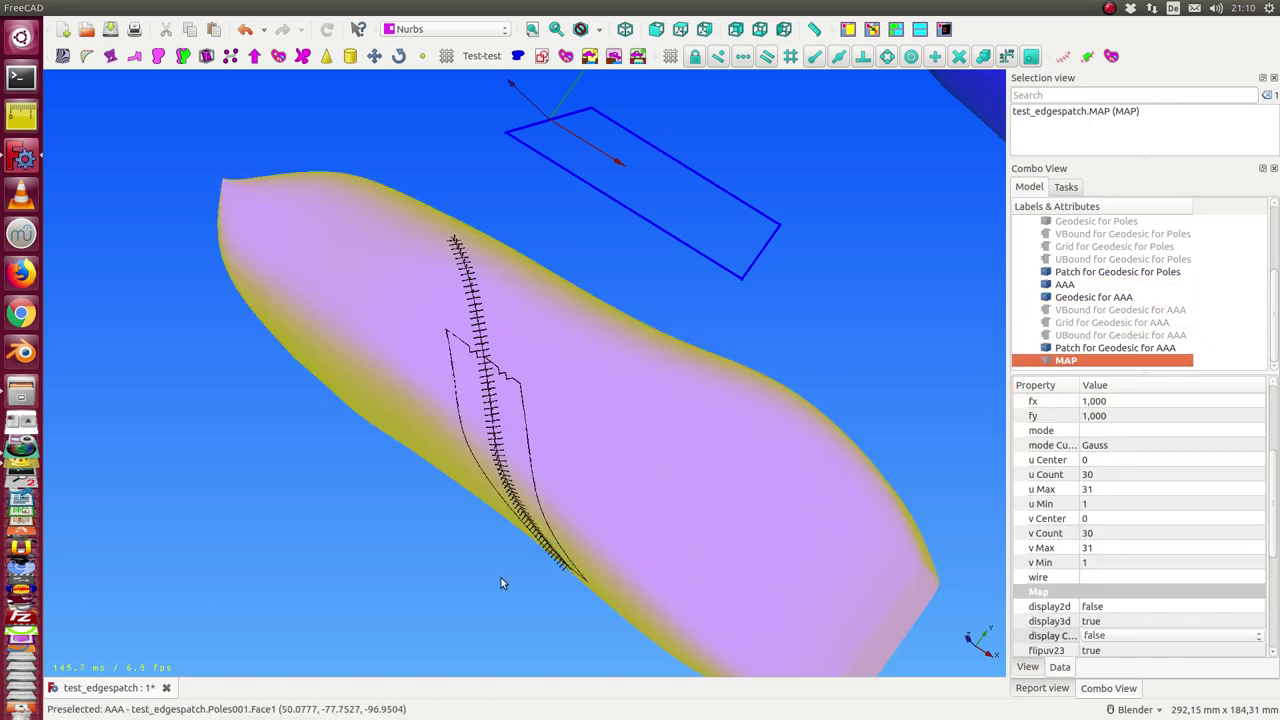
{"action": "mouse_move", "coordinate": [503, 586]}
{"action": "middle_mouse_down"}
{"action": "mouse_move", "coordinate": [353, 525]}
{"action": "mouse_move", "coordinate": [430, 420]}
{"action": "middle_mouse_up"}
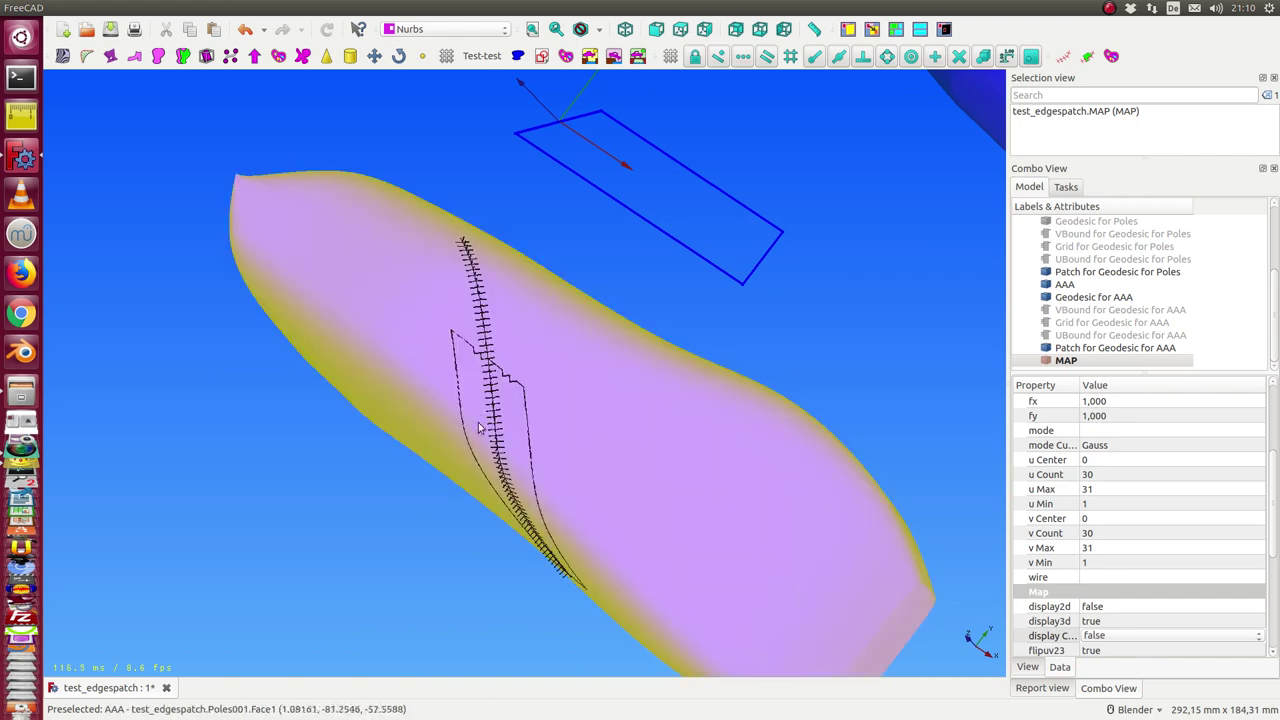
{"action": "mouse_move", "coordinate": [463, 366]}
{"action": "middle_mouse_down"}
{"action": "mouse_move", "coordinate": [403, 522]}
{"action": "mouse_move", "coordinate": [449, 437]}
{"action": "mouse_move", "coordinate": [491, 214]}
{"action": "middle_mouse_up"}
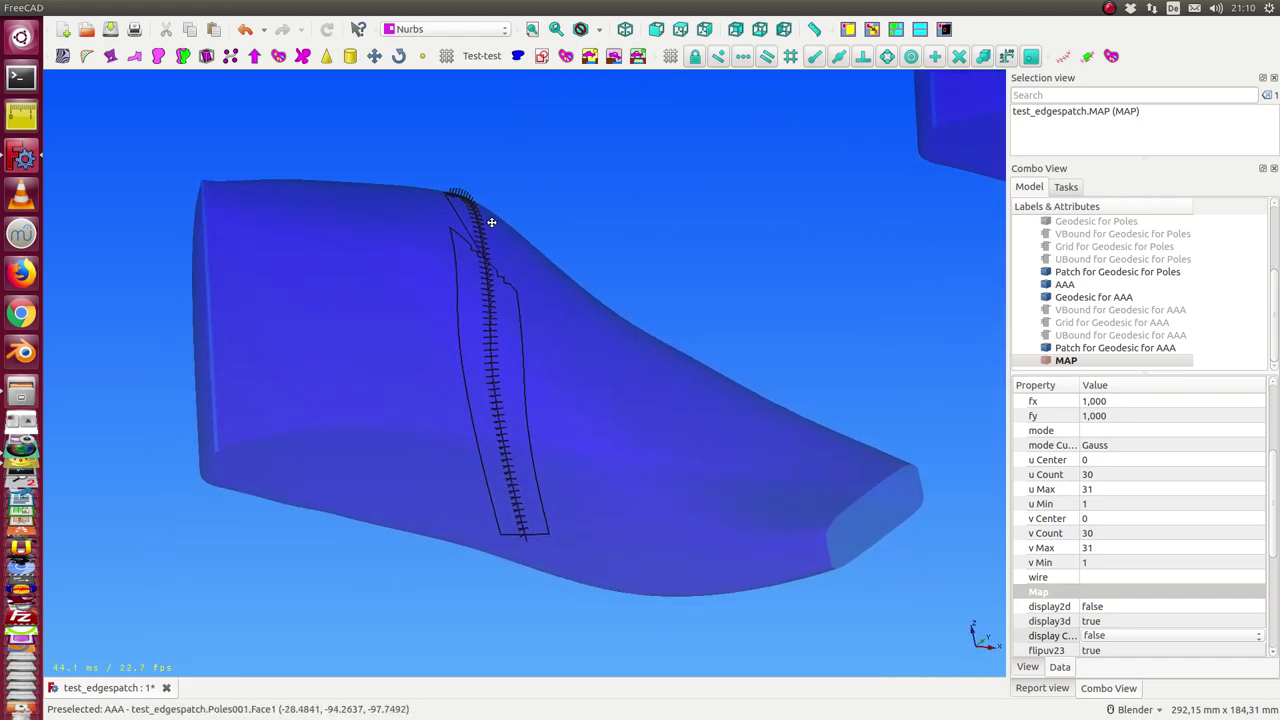
- Switch Patch for Geodesic for AAA's form from polygon to bspline1 and recompute
{"action": "left_click", "coordinate": [1069, 348]}
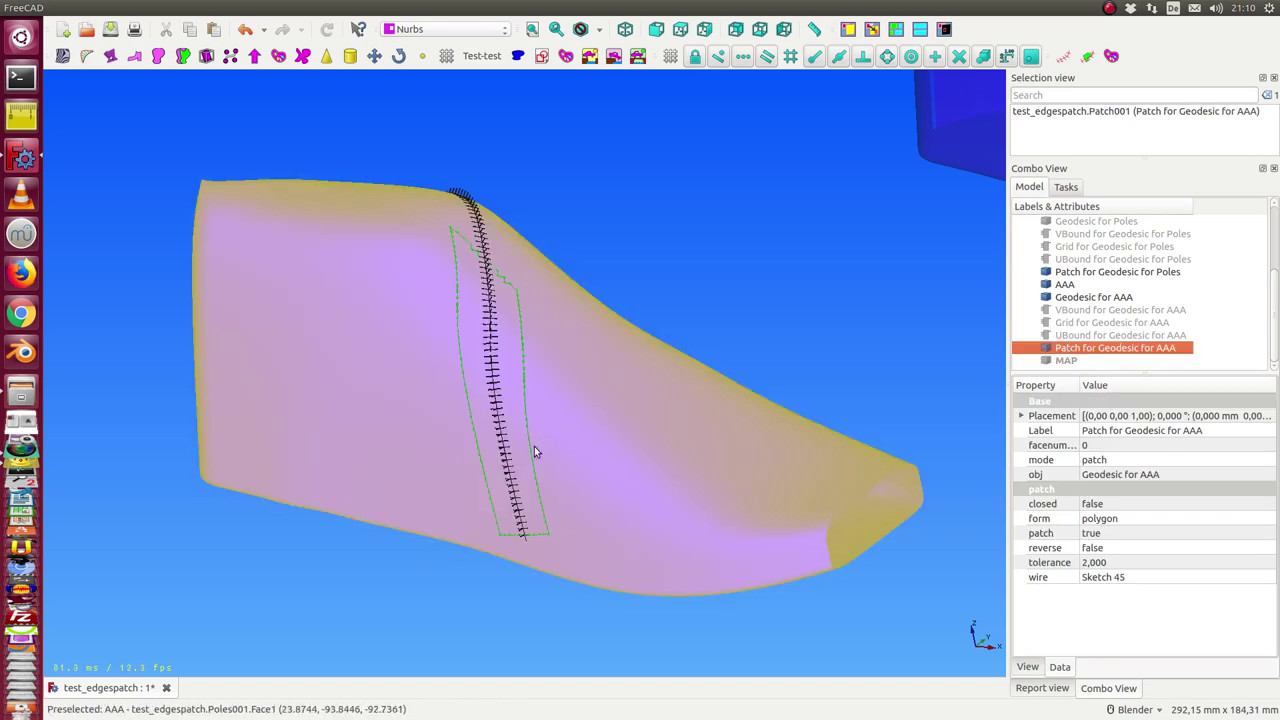
{"action": "left_click", "coordinate": [1076, 298]}
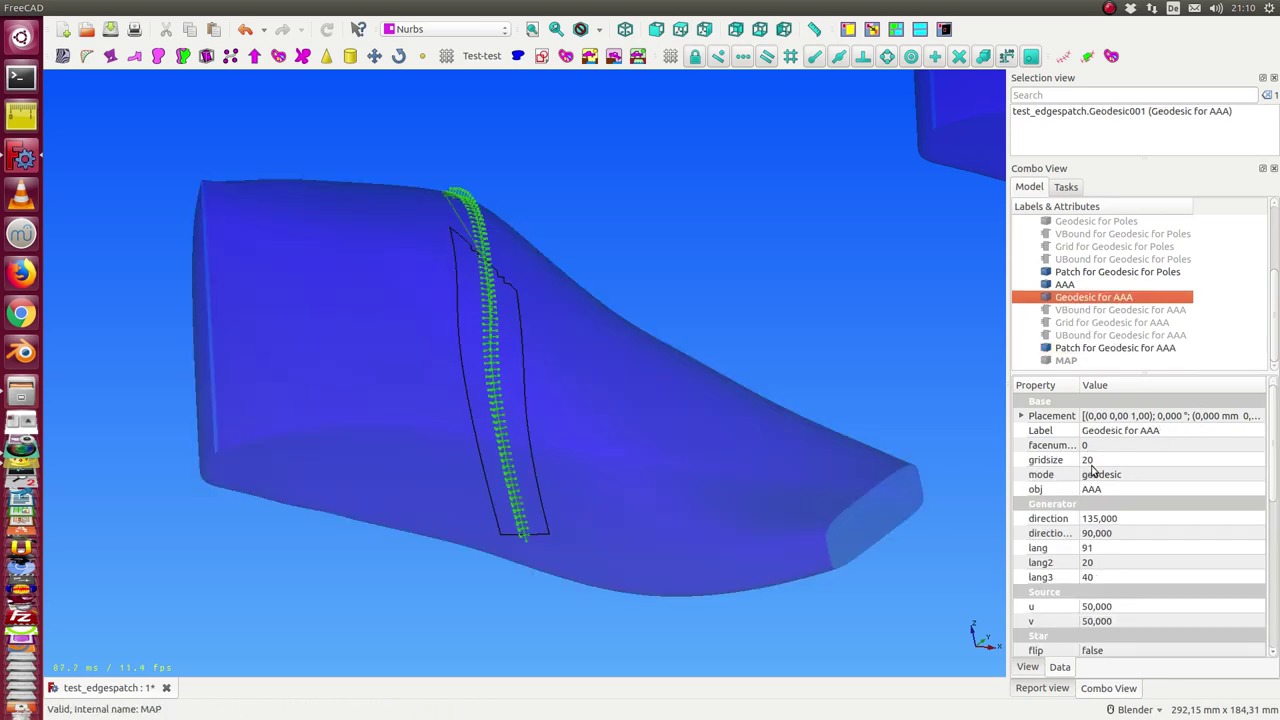
{"action": "left_click", "coordinate": [1092, 348]}
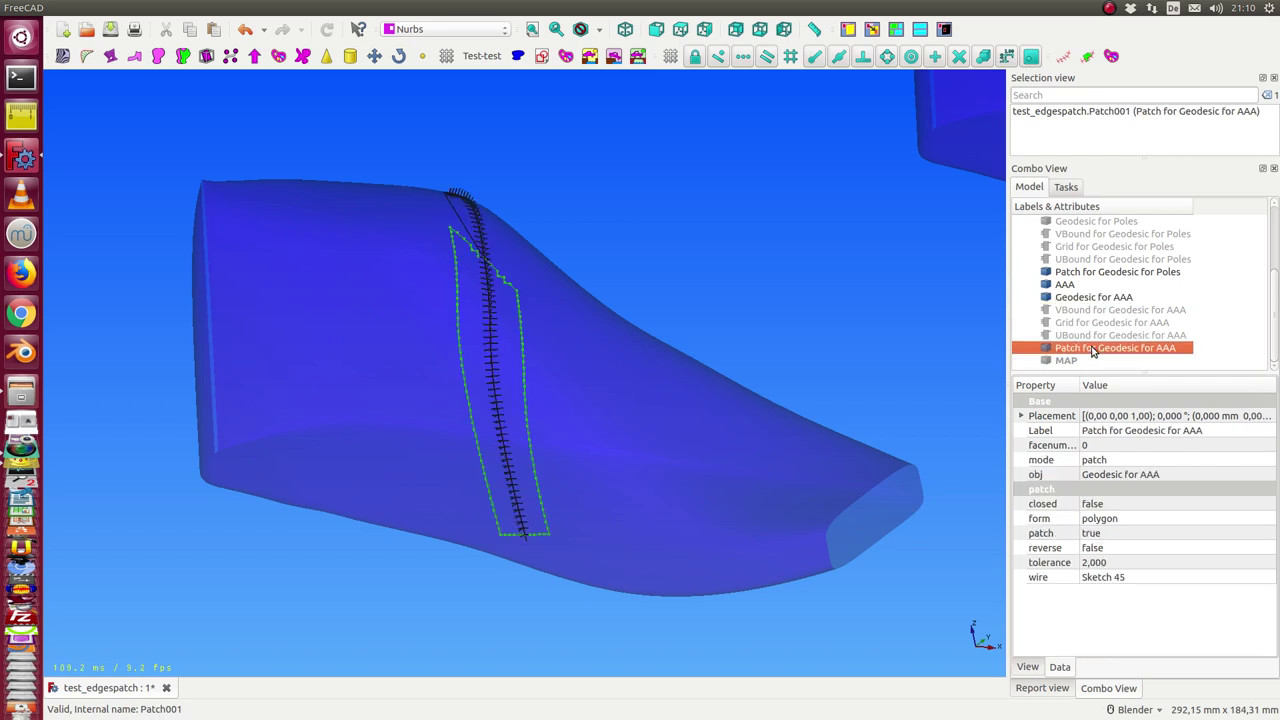
{"action": "left_click", "coordinate": [1136, 522]}
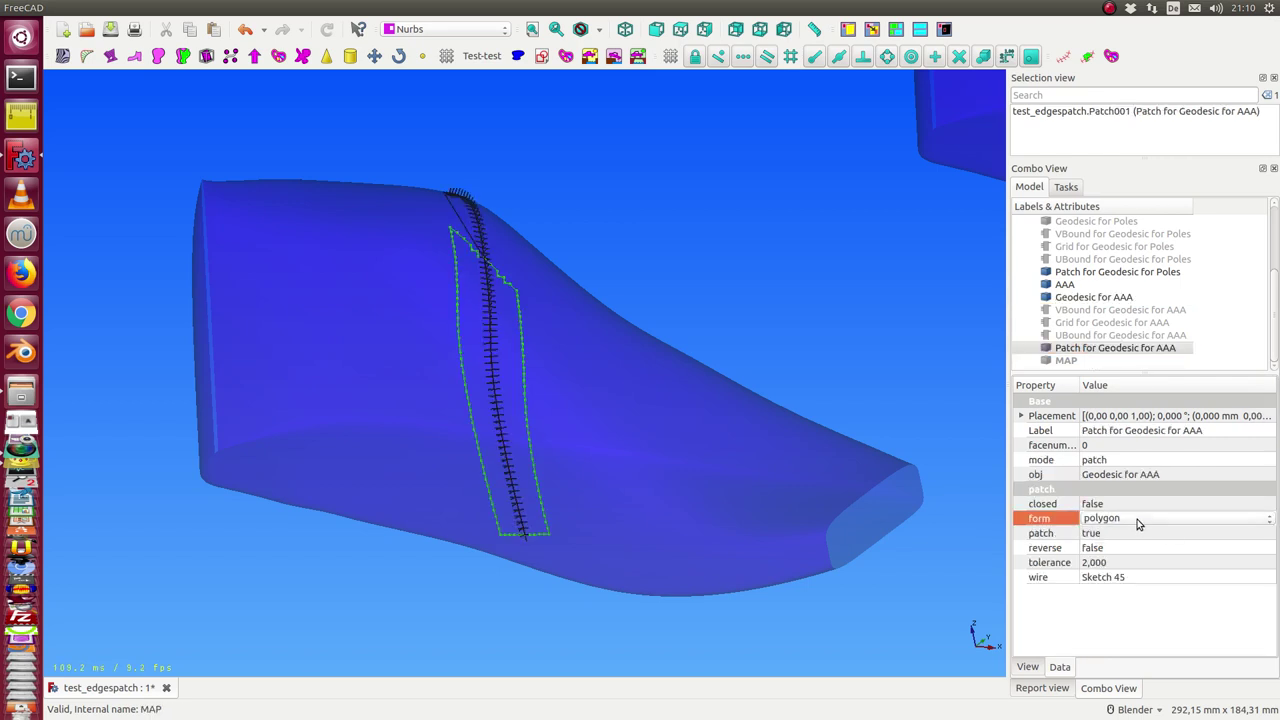
{"action": "scroll", "coordinate": [1137, 522], "scroll_direction": "down", "scroll_amount": 1}
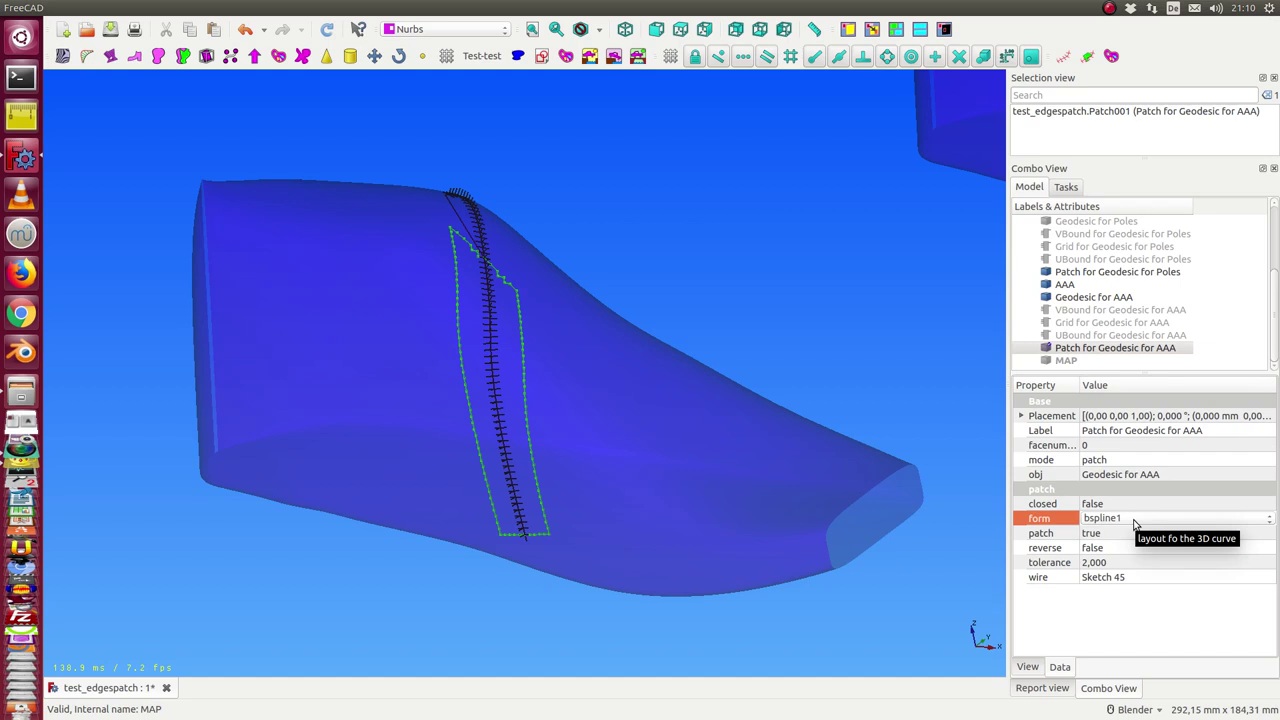
{"action": "key", "text": "ctrl+r"}
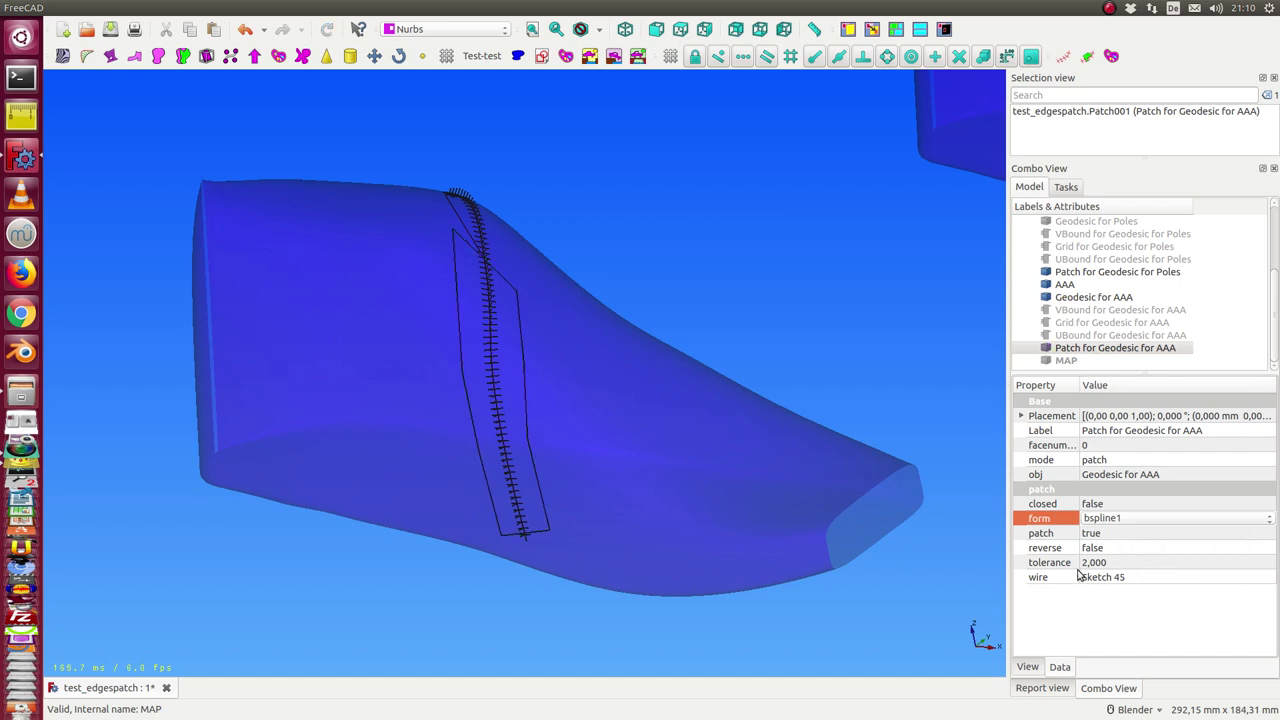
- Set the patch tolerance to 1,000
{"action": "left_click", "coordinate": [1125, 563]}
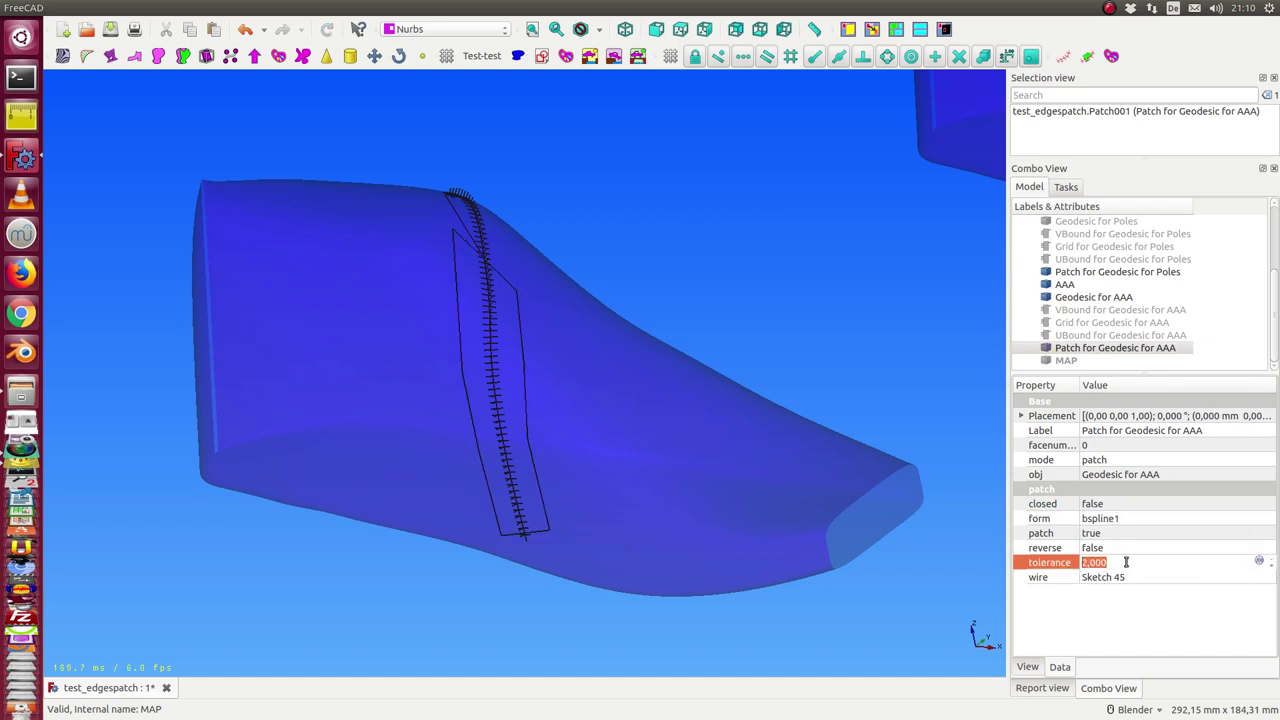
{"action": "key", "text": "Return"}
{"action": "scroll", "coordinate": [1125, 563], "scroll_direction": "down", "scroll_amount": 1}
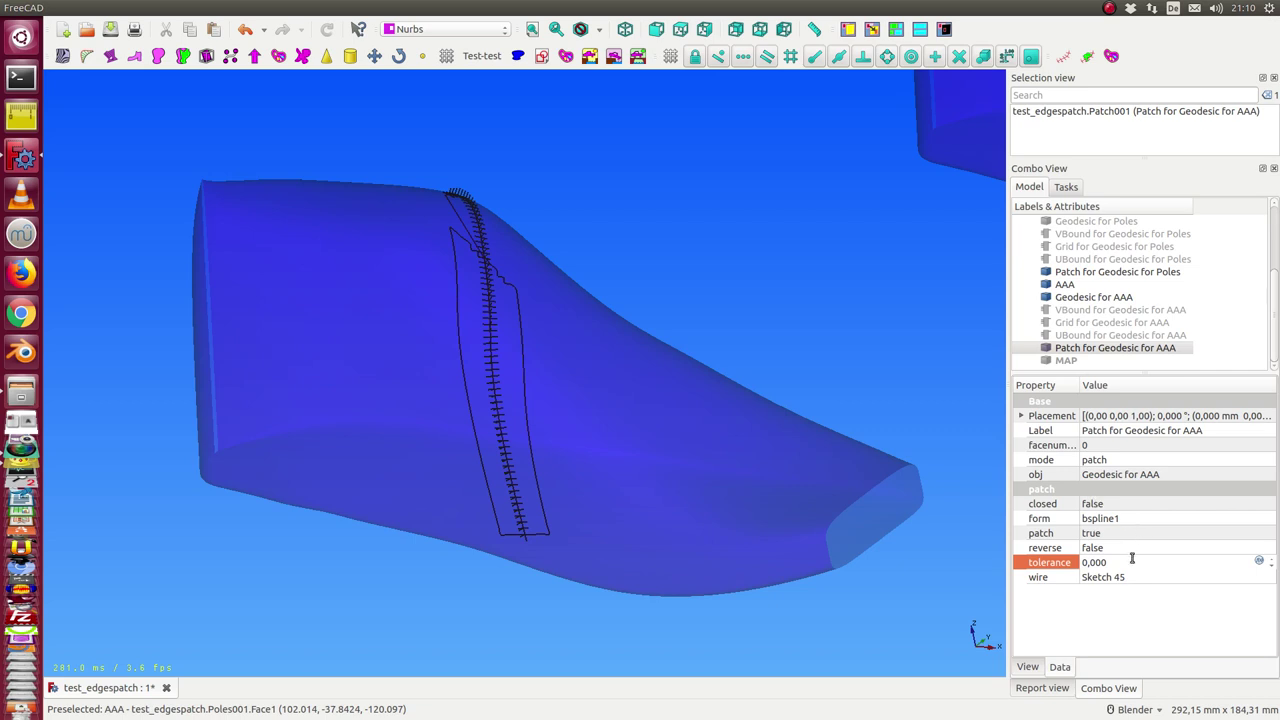
{"action": "scroll", "coordinate": [1134, 563], "scroll_direction": "up", "scroll_amount": 1}
{"action": "key", "text": "Return"}
- Change the patch form to bspline3 and raise its tolerance to 11,000
{"action": "left_click", "coordinate": [1124, 521]}
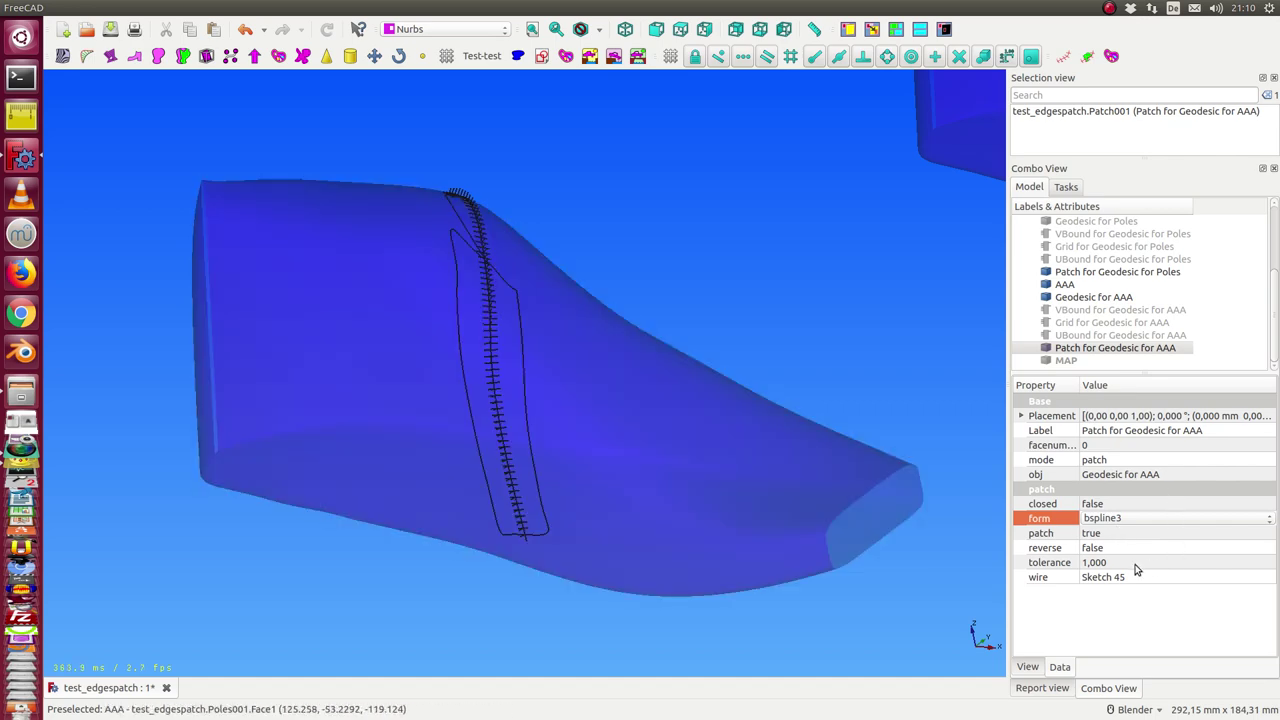
{"action": "left_click", "coordinate": [1136, 563]}
{"action": "scroll", "coordinate": [1136, 563], "scroll_direction": "up", "scroll_amount": 1}
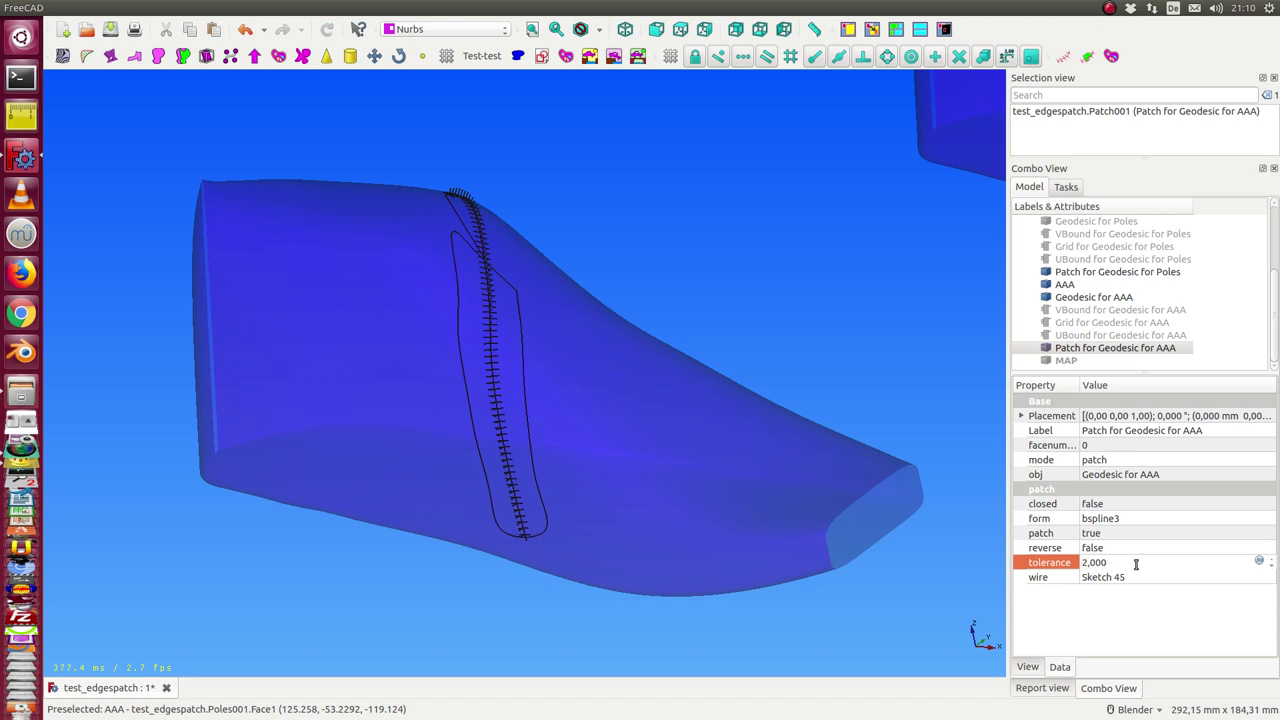
{"action": "scroll", "coordinate": [1136, 563], "scroll_direction": "up", "scroll_amount": 1}
{"action": "scroll", "coordinate": [1136, 563], "scroll_direction": "up", "scroll_amount": 1}
{"action": "scroll", "coordinate": [1134, 563], "scroll_direction": "up", "scroll_amount": 1}
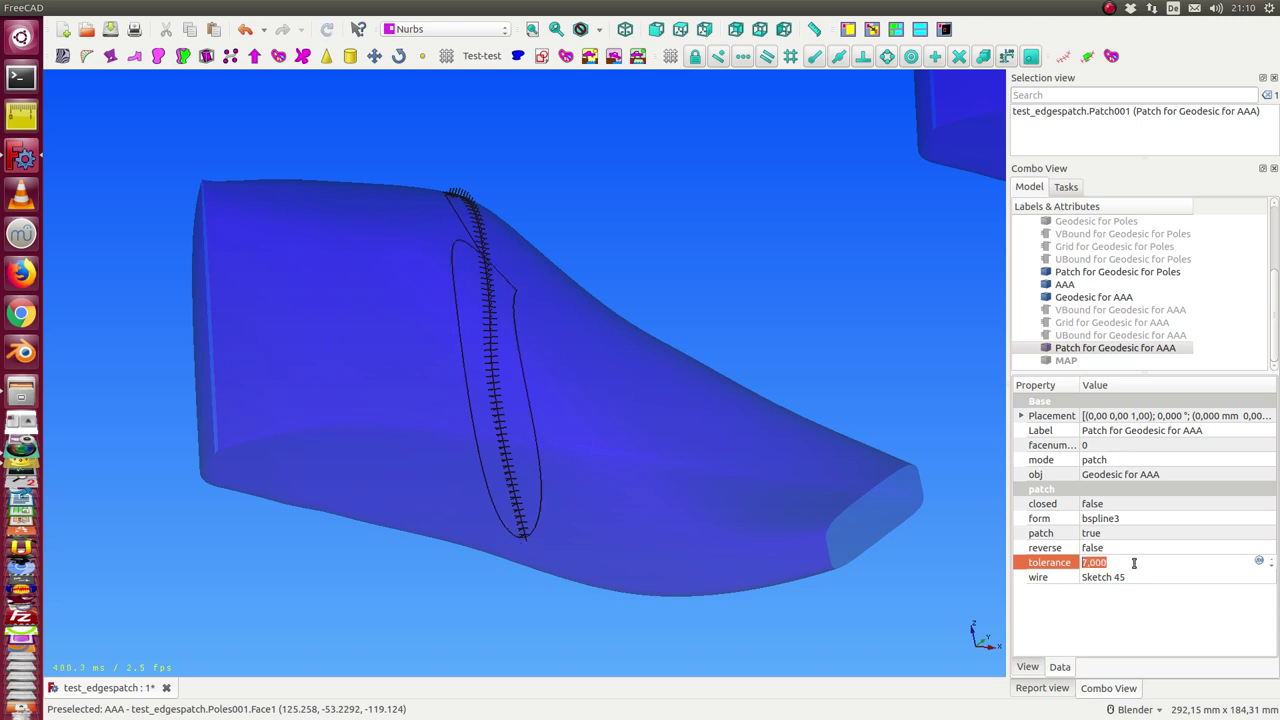
{"action": "scroll", "coordinate": [1134, 563], "scroll_direction": "up", "scroll_amount": 1}
{"action": "scroll", "coordinate": [1134, 563], "scroll_direction": "up", "scroll_amount": 2}
{"action": "scroll", "coordinate": [1134, 563], "scroll_direction": "up", "scroll_amount": 1}
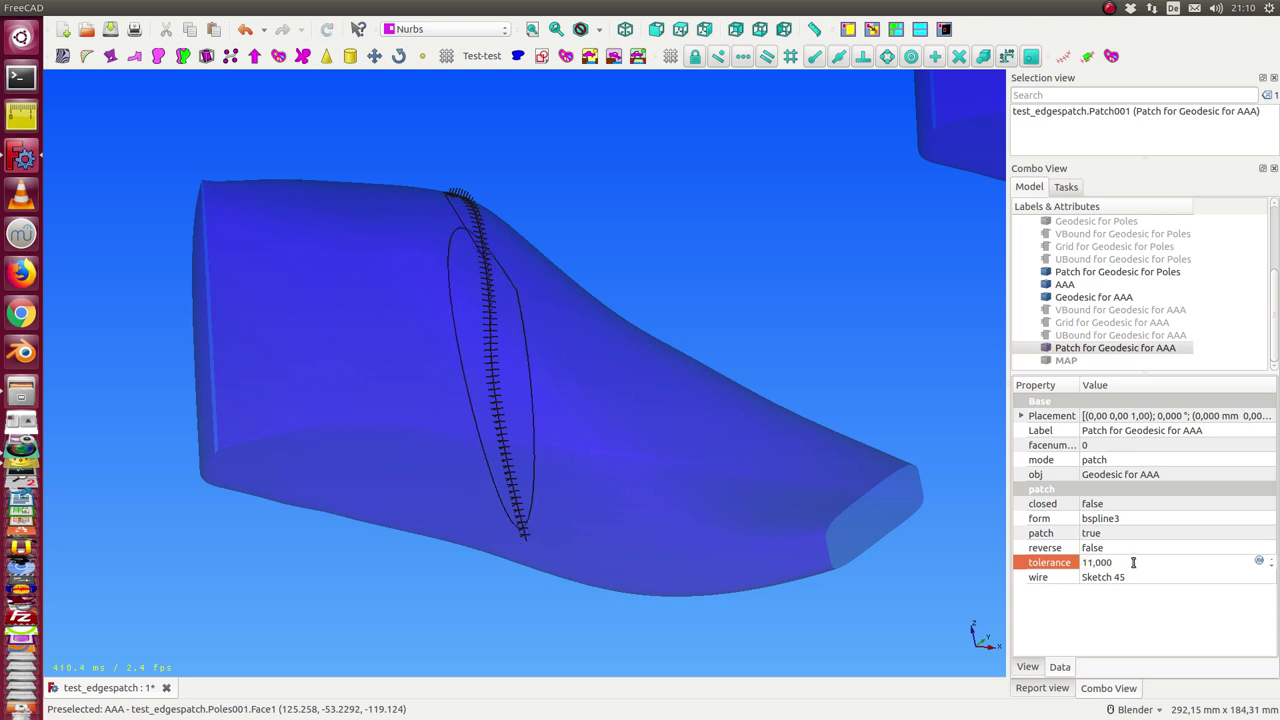
- Hide the Geodesic for AAA seam and set its Source u to 30
{"action": "left_click", "coordinate": [1089, 298]}
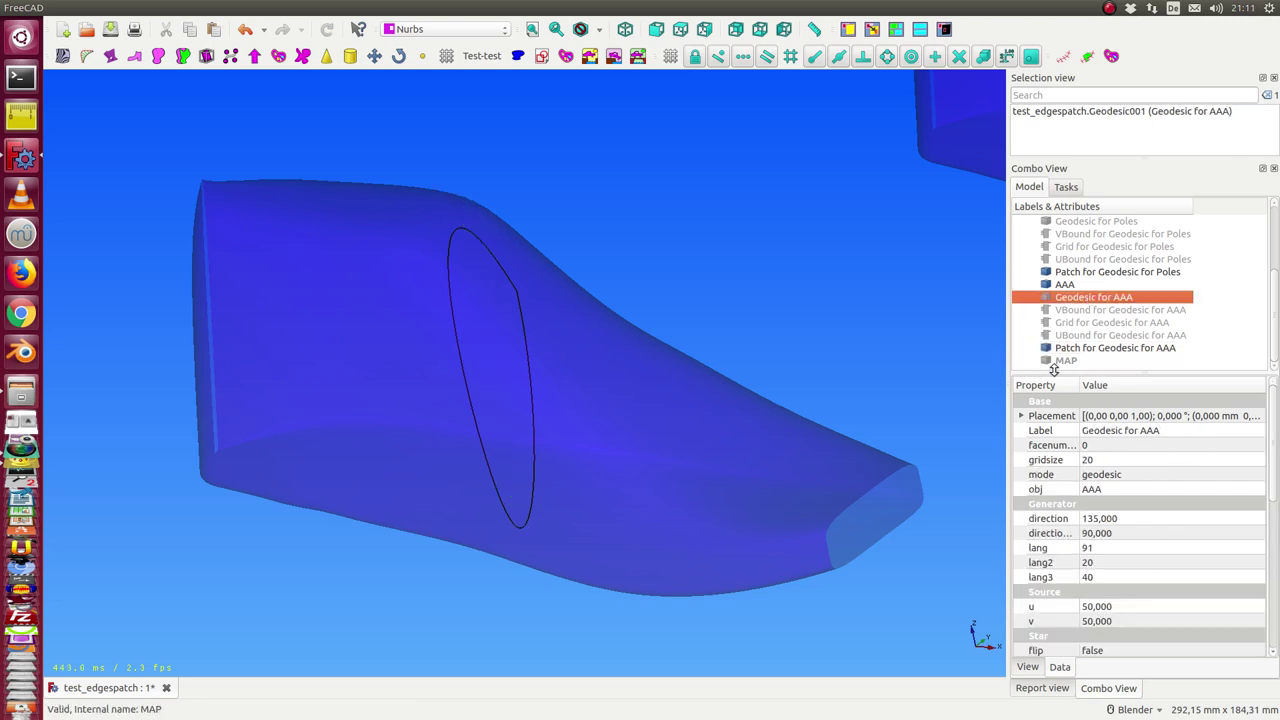
{"action": "left_click", "coordinate": [1077, 350]}
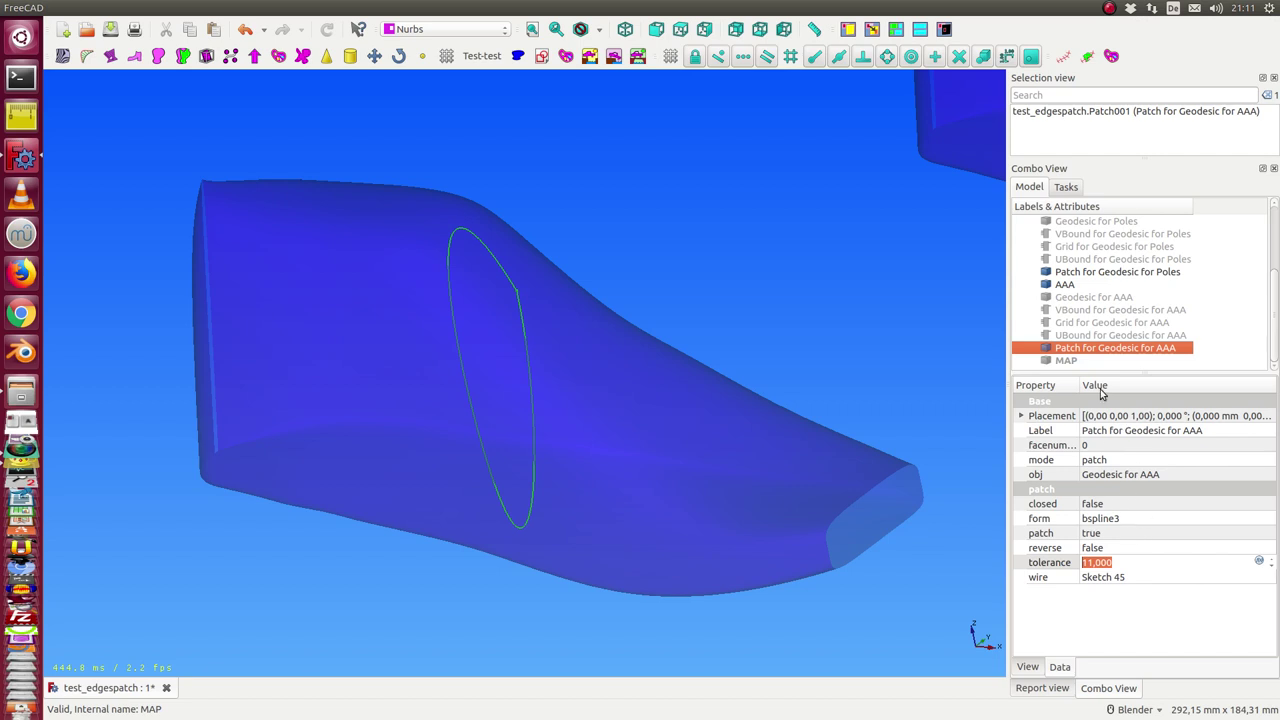
{"action": "left_click", "coordinate": [1076, 298]}
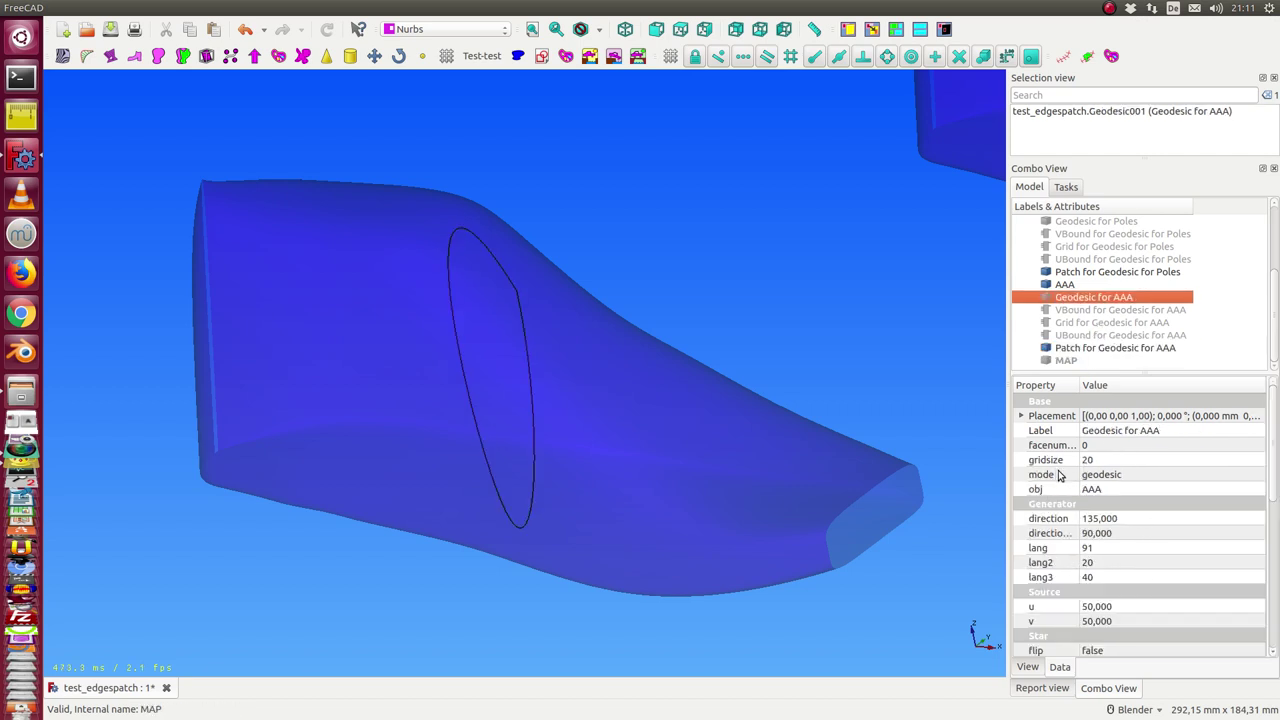
{"action": "left_click", "coordinate": [1106, 606]}
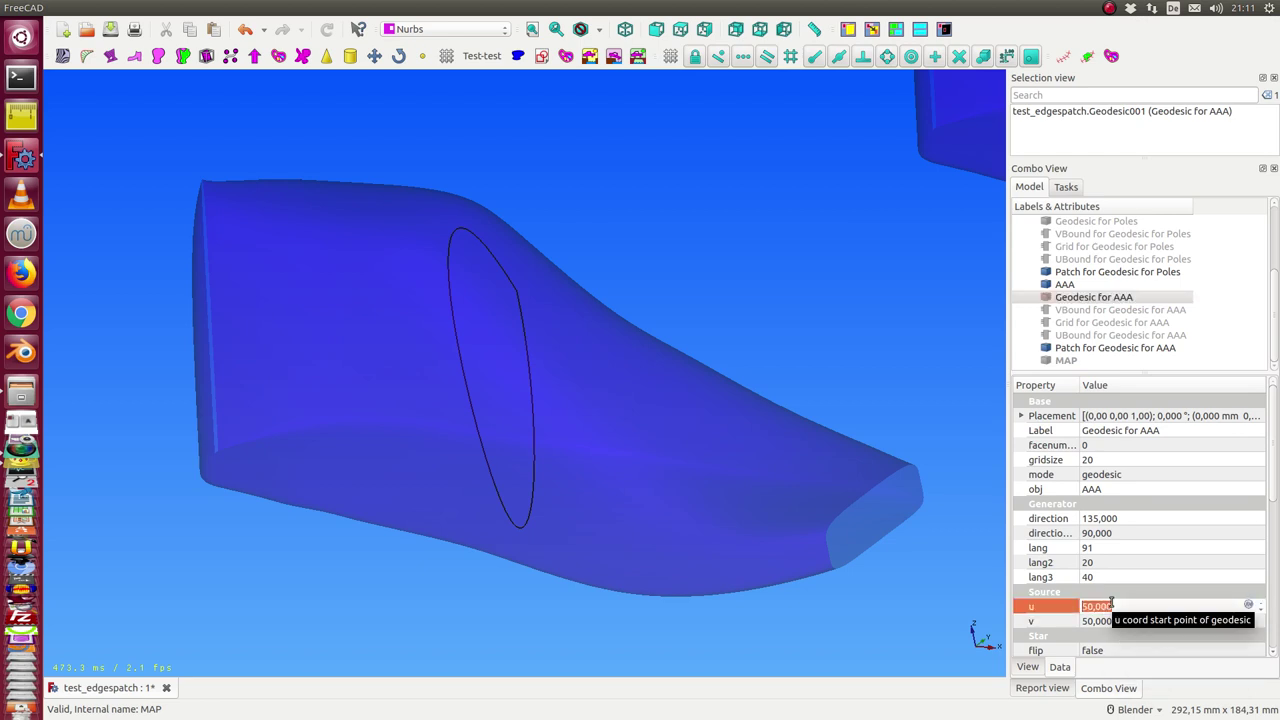
{"action": "type", "text": "30"}
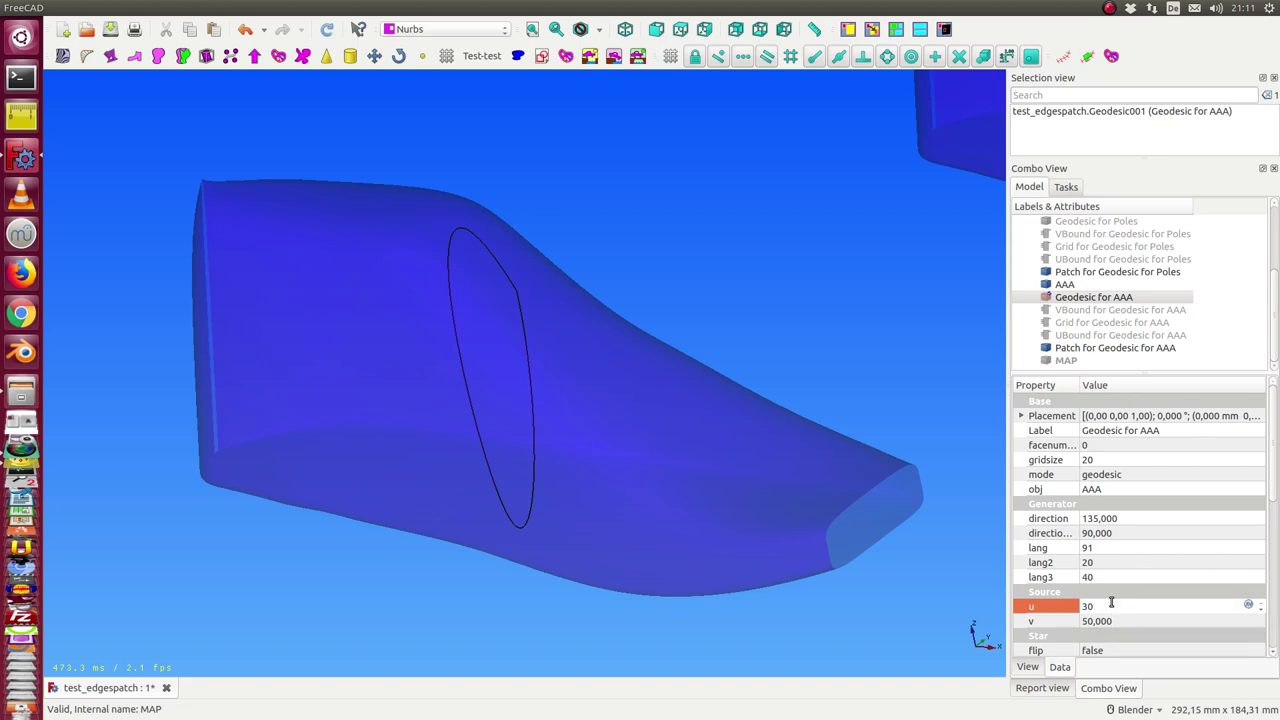
{"action": "key", "text": "Return"}
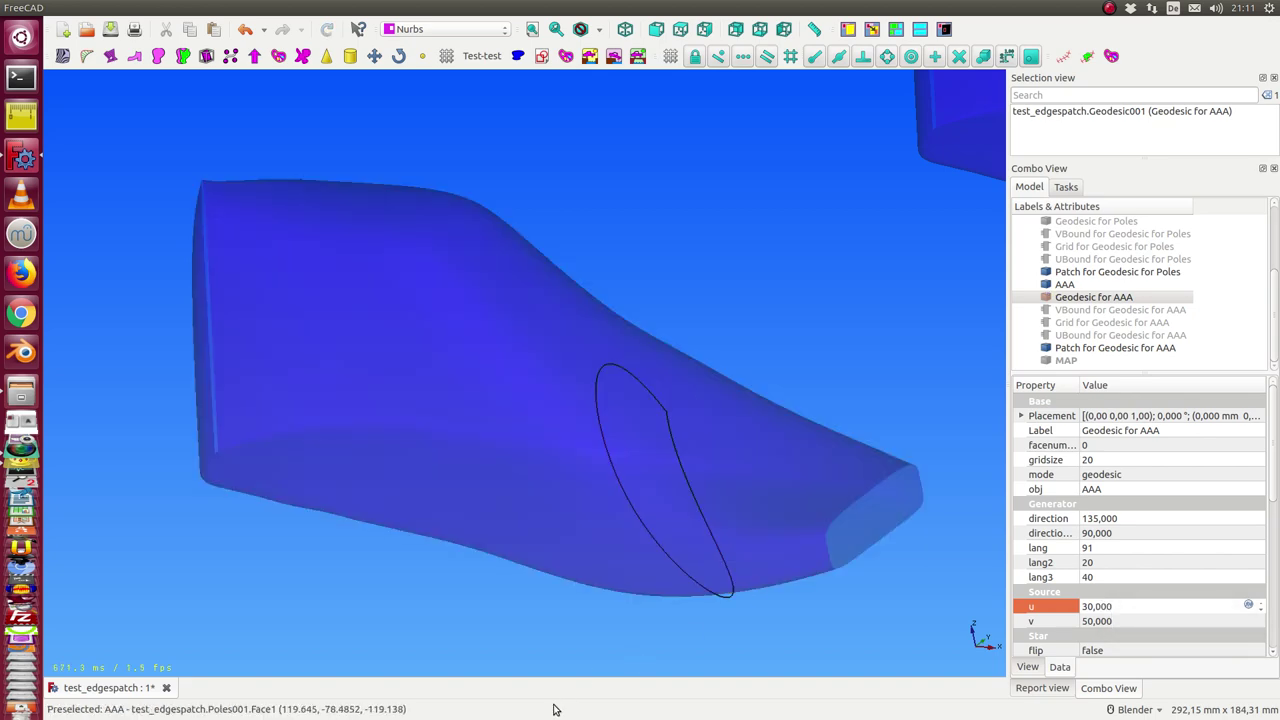
- Show Grid for Geodesic for AAA on the left last and orbit to tilt both shoes
{"action": "middle_click_drag", "start_coordinate": [543, 606], "coordinate": [469, 494]}
{"action": "middle_click_drag", "start_coordinate": [436, 511], "coordinate": [834, 427]}
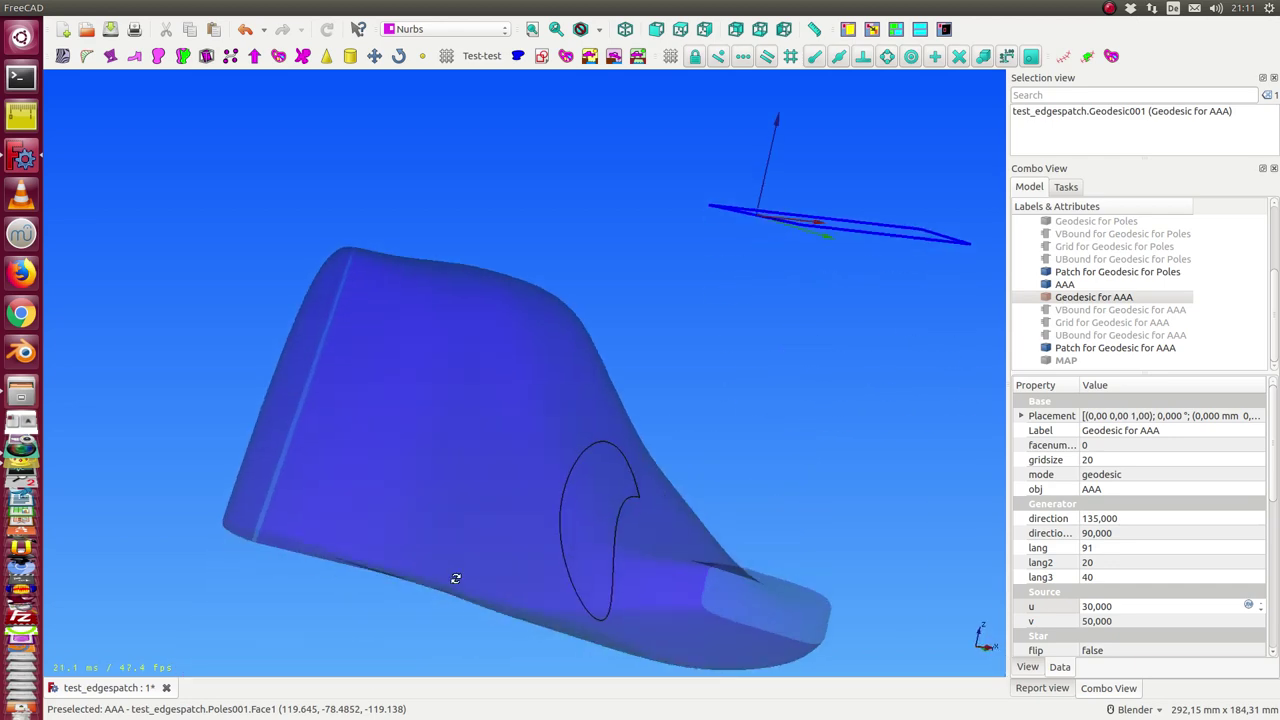
{"action": "left_click", "coordinate": [1111, 322]}
{"action": "mouse_move", "coordinate": [960, 336]}
{"action": "middle_mouse_down"}
{"action": "mouse_move", "coordinate": [714, 353]}
{"action": "mouse_move", "coordinate": [780, 328]}
{"action": "mouse_move", "coordinate": [803, 366]}
{"action": "mouse_move", "coordinate": [766, 411]}
{"action": "mouse_move", "coordinate": [690, 330]}
{"action": "mouse_move", "coordinate": [677, 223]}
{"action": "mouse_move", "coordinate": [504, 313]}
{"action": "mouse_move", "coordinate": [651, 211]}
{"action": "mouse_move", "coordinate": [646, 171]}
{"action": "mouse_move", "coordinate": [647, 244]}
{"action": "mouse_move", "coordinate": [549, 294]}
{"action": "mouse_move", "coordinate": [620, 250]}
{"action": "mouse_move", "coordinate": [668, 279]}
{"action": "middle_mouse_up"}
{"action": "scroll", "coordinate": [700, 272], "scroll_direction": "down", "scroll_amount": 2}
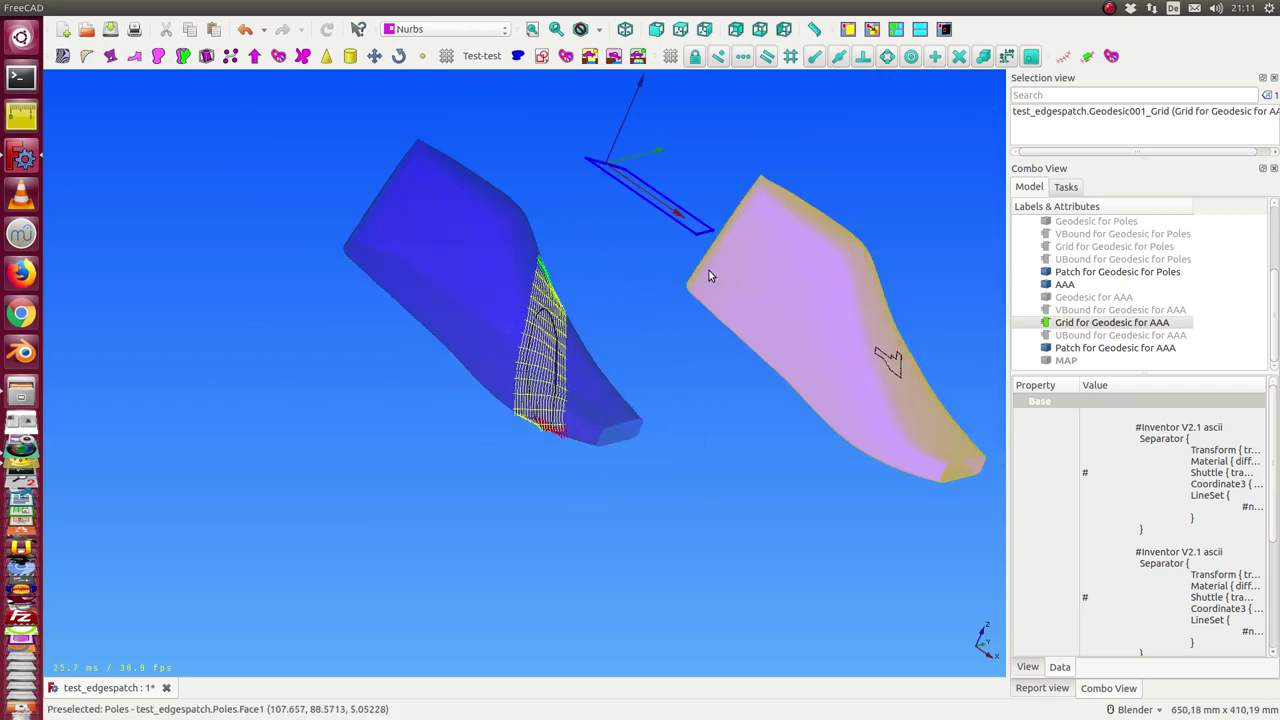
{"action": "scroll", "coordinate": [900, 289], "scroll_direction": "down", "scroll_amount": 2}
{"action": "middle_click_drag", "start_coordinate": [805, 298], "coordinate": [714, 311]}
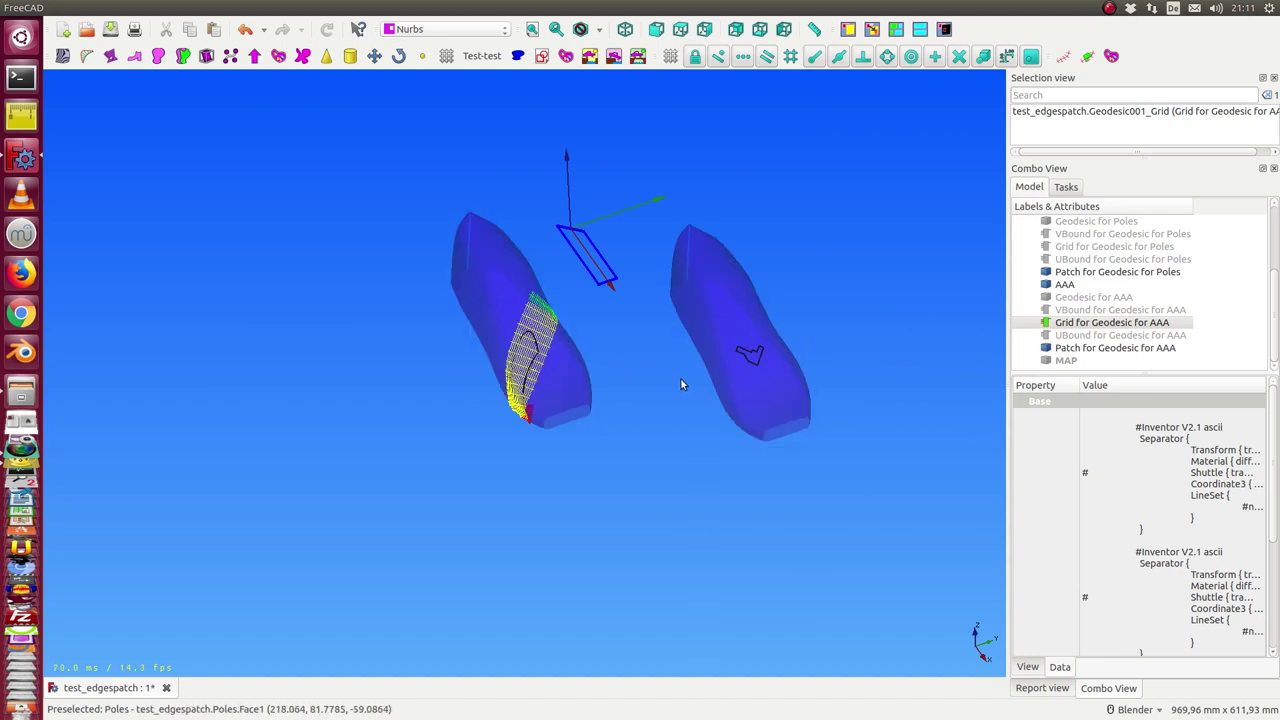
{"action": "mouse_move", "coordinate": [626, 343]}
{"action": "middle_mouse_down"}
{"action": "mouse_move", "coordinate": [697, 268]}
{"action": "mouse_move", "coordinate": [786, 343]}
{"action": "mouse_move", "coordinate": [449, 337]}
{"action": "mouse_move", "coordinate": [446, 297]}
{"action": "mouse_move", "coordinate": [523, 298]}
{"action": "mouse_move", "coordinate": [575, 275]}
{"action": "middle_mouse_up"}
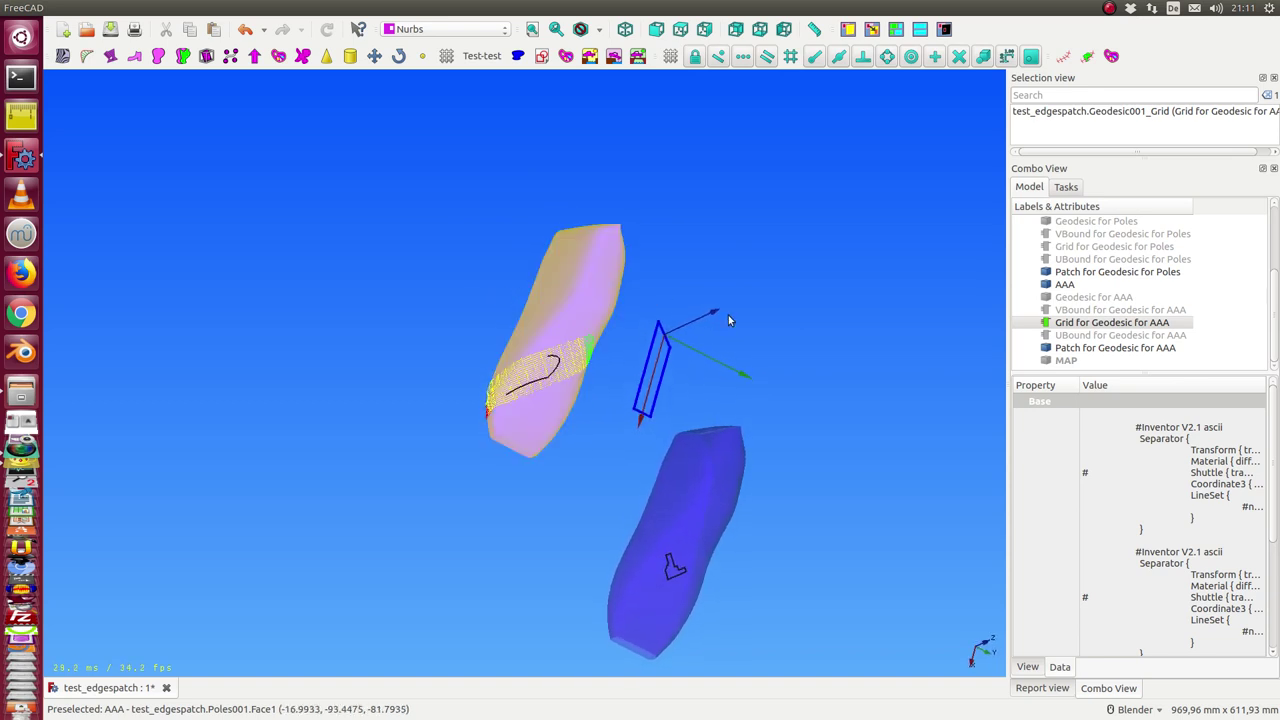
- Create a new geodesic, Geodesic for AAA001, on the AAA face
{"action": "left_click", "coordinate": [588, 271]}
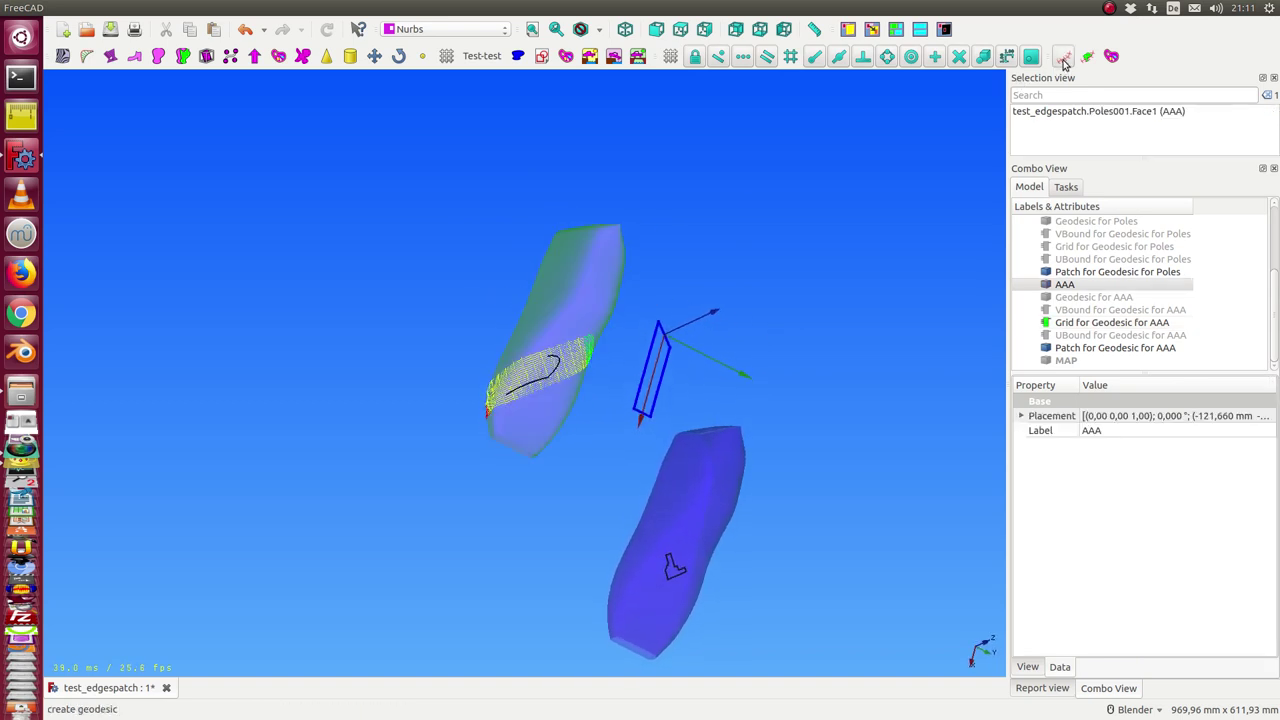
{"action": "left_click", "coordinate": [1064, 64]}
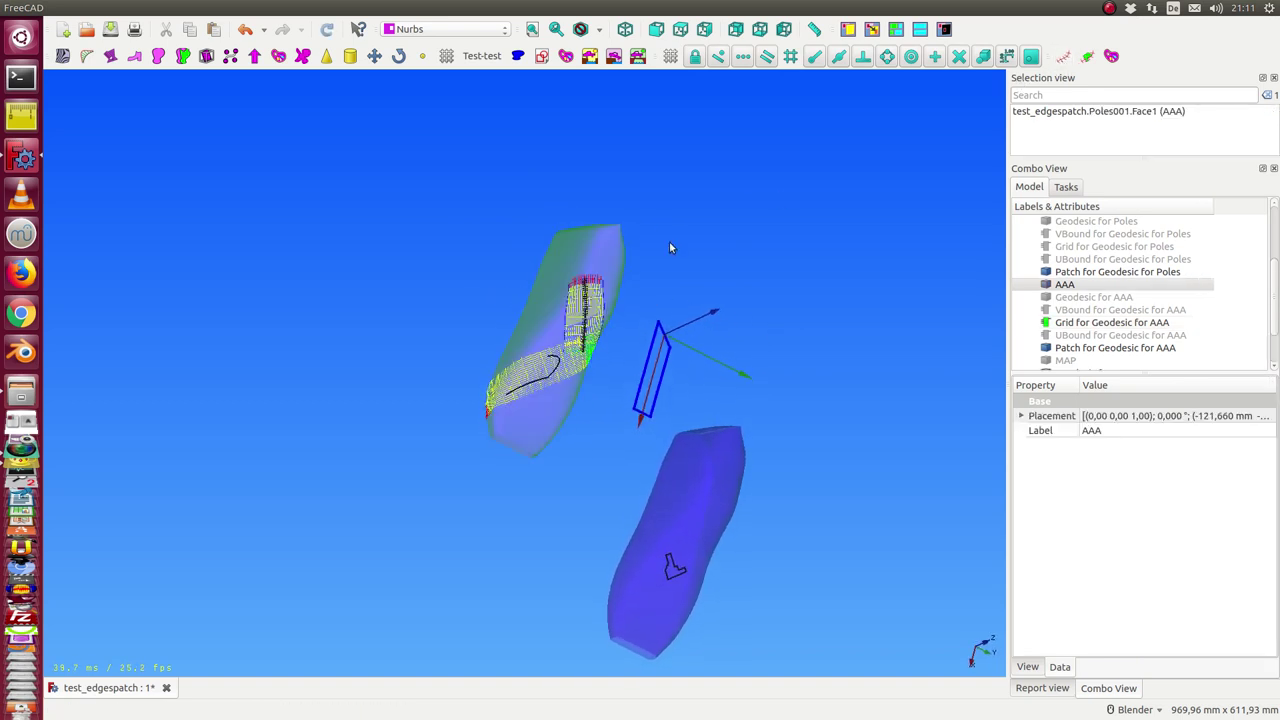
{"action": "scroll", "coordinate": [423, 326], "scroll_direction": "up", "scroll_amount": 2}
{"action": "scroll", "coordinate": [452, 321], "scroll_direction": "up", "scroll_amount": 2}
{"action": "scroll", "coordinate": [1080, 238], "scroll_direction": "up", "scroll_amount": 1}
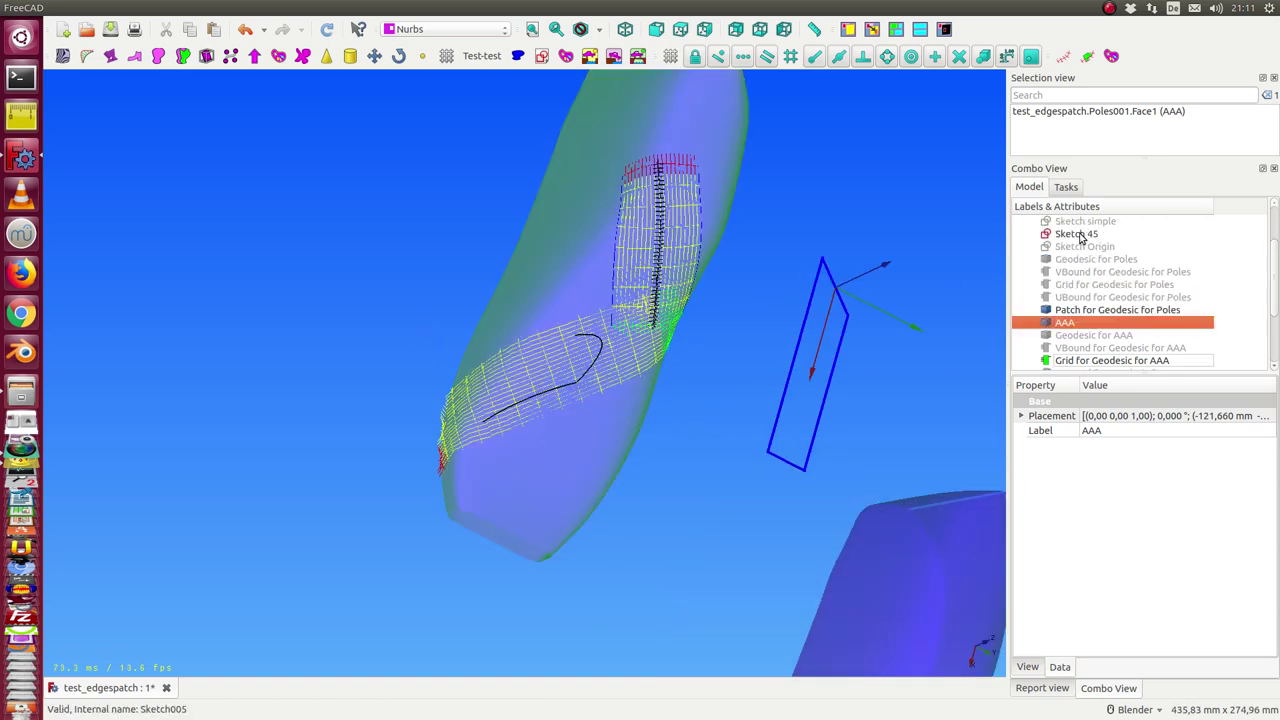
{"action": "scroll", "coordinate": [1080, 238], "scroll_direction": "up", "scroll_amount": 1}
{"action": "scroll", "coordinate": [1100, 248], "scroll_direction": "up", "scroll_amount": 1}
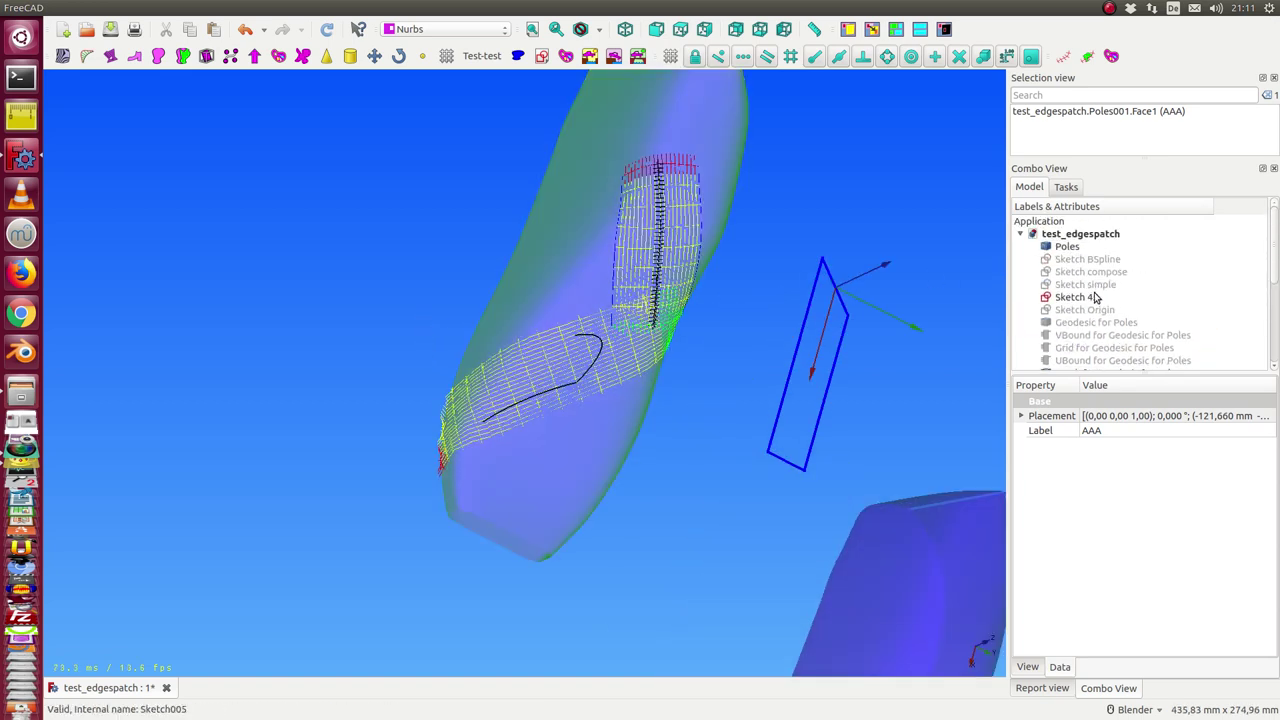
- Map Sketch Origin onto the face along Geodesic for AAA001 as a patch
{"action": "left_click", "coordinate": [1085, 310]}
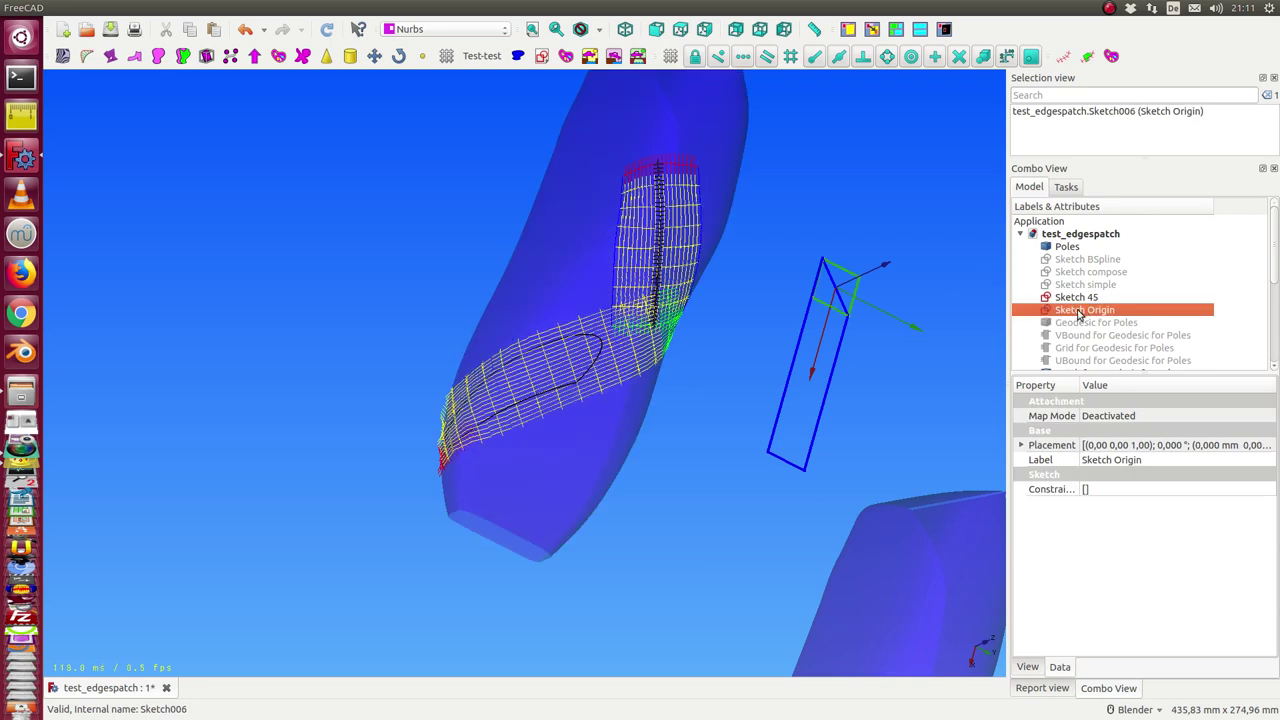
{"action": "scroll", "coordinate": [1080, 314], "scroll_direction": "down", "scroll_amount": 1}
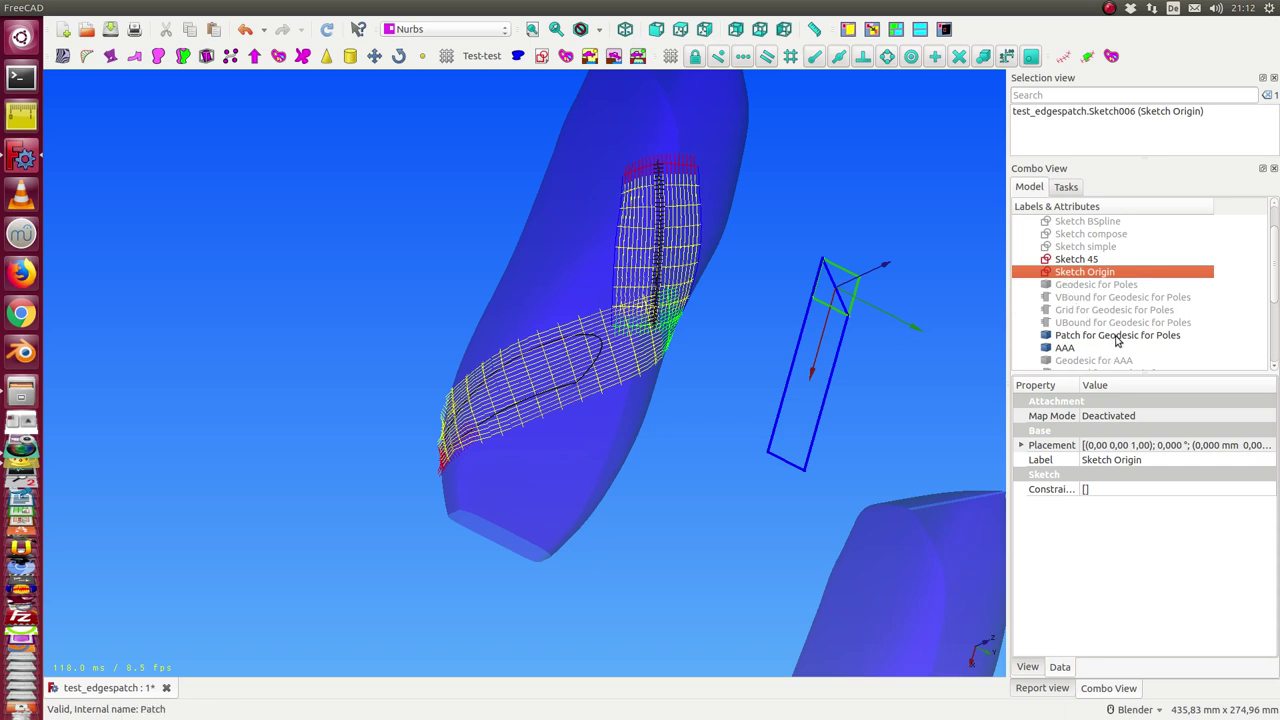
{"action": "scroll", "coordinate": [1130, 340], "scroll_direction": "down", "scroll_amount": 2}
{"action": "scroll", "coordinate": [1133, 340], "scroll_direction": "down", "scroll_amount": 1}
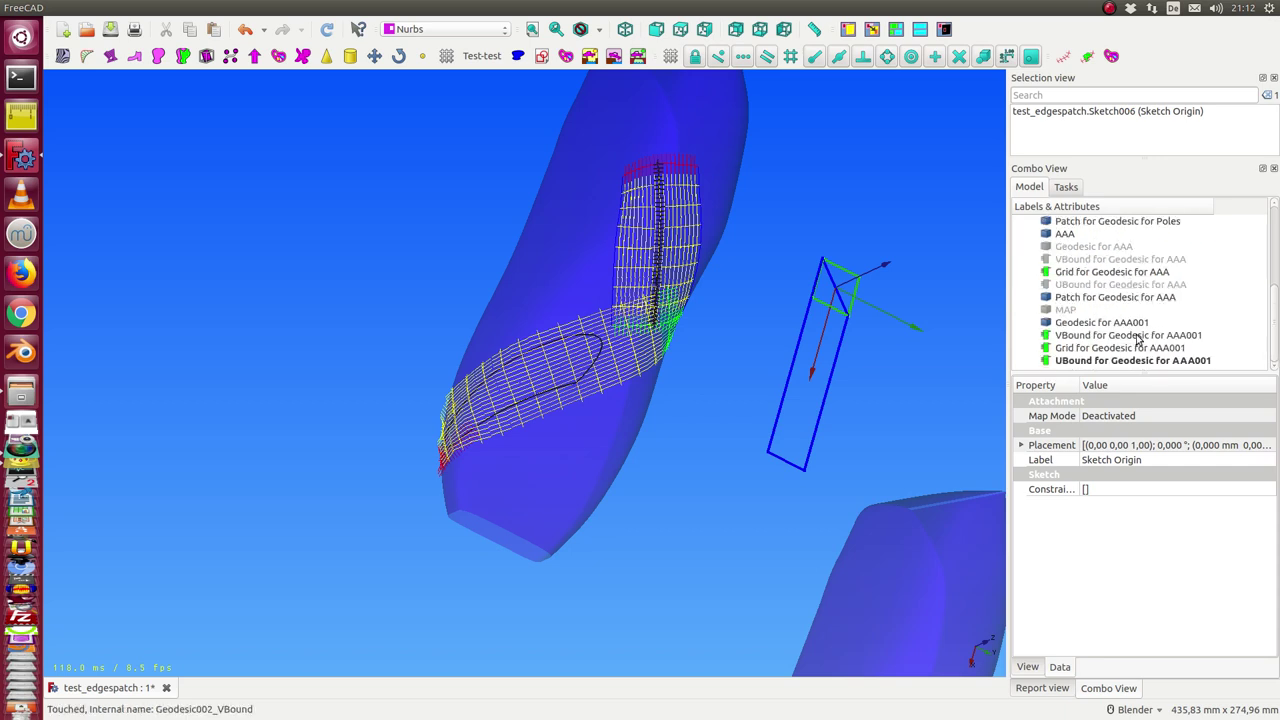
{"action": "left_click", "coordinate": [1108, 324], "text": "ctrl"}
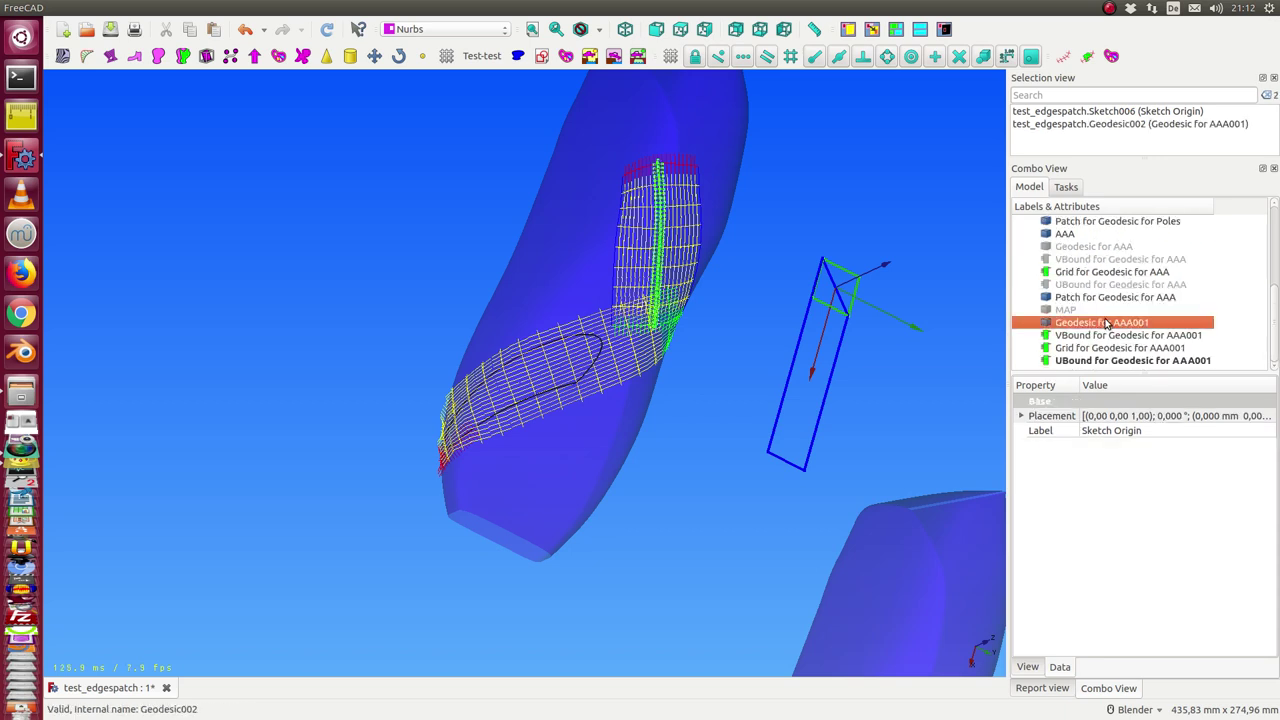
{"action": "left_click", "coordinate": [1087, 57]}
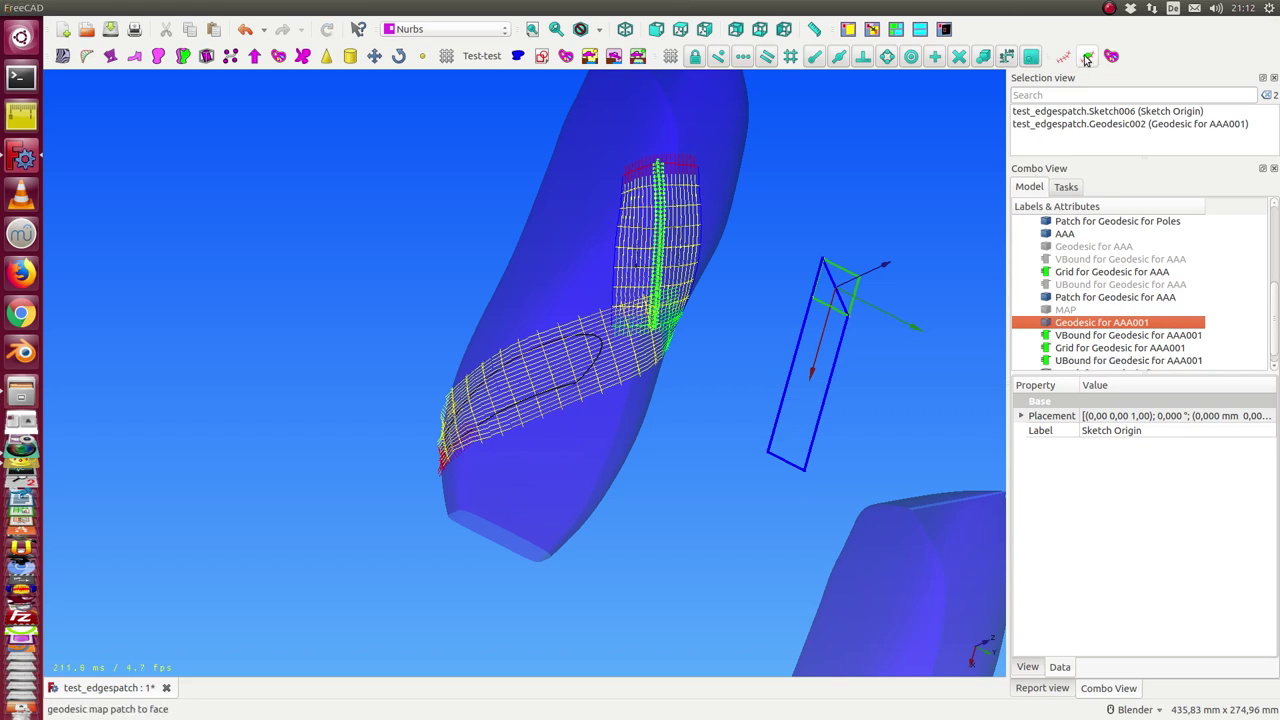
- Hide the VBound, Grid and UBound of Geodesic for AAA001
{"action": "scroll", "coordinate": [1080, 295], "scroll_direction": "down", "scroll_amount": 1}
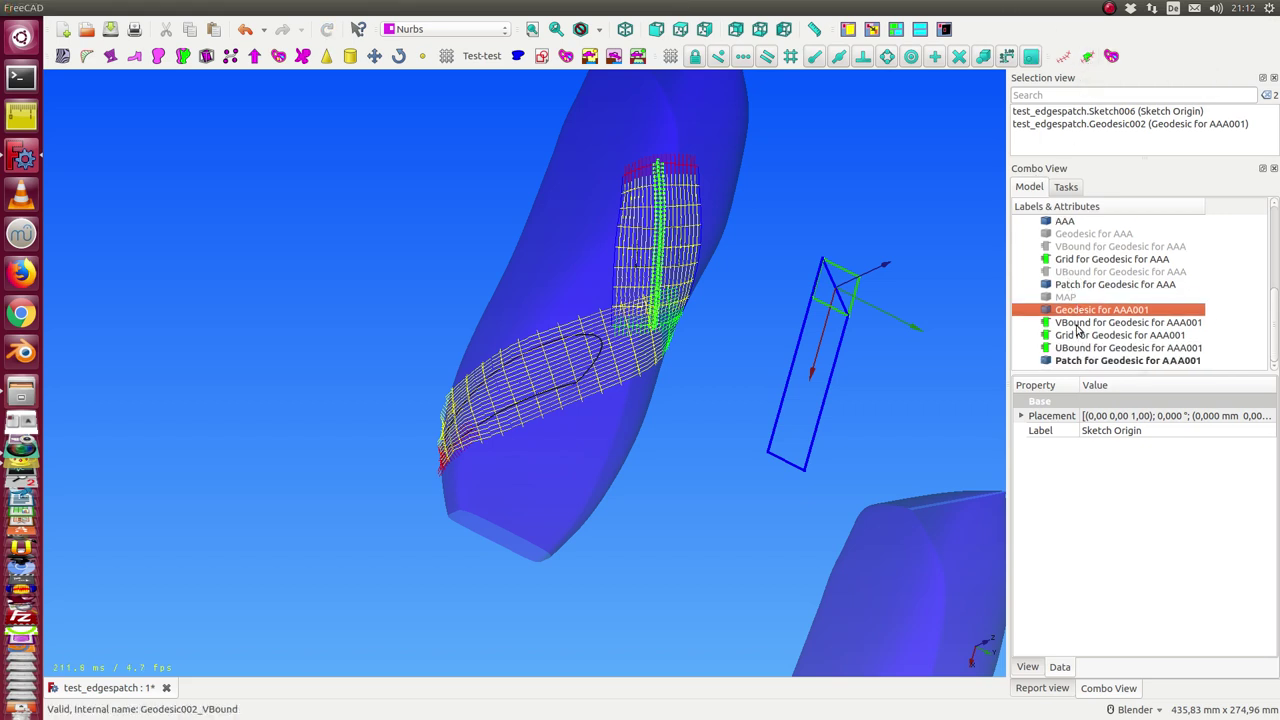
{"action": "left_click", "coordinate": [1078, 324]}
{"action": "key", "text": "space"}
{"action": "left_click", "coordinate": [1075, 336]}
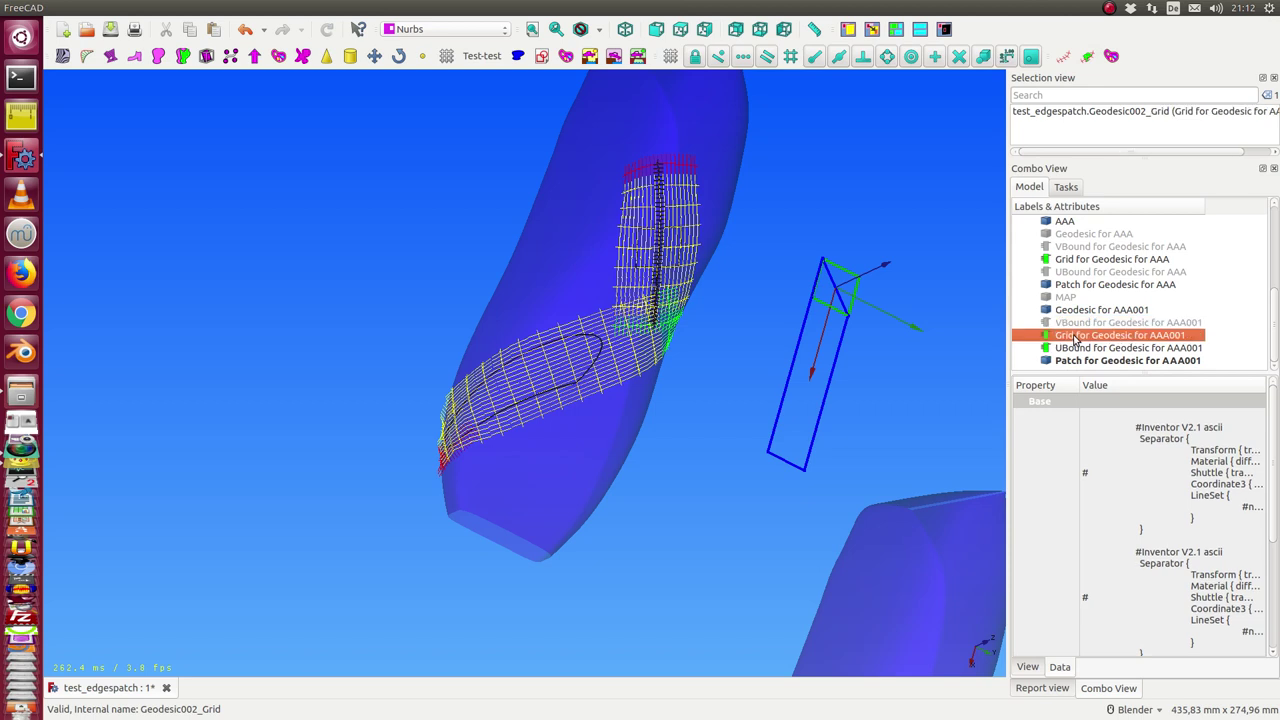
{"action": "key", "text": "space"}
{"action": "left_click", "coordinate": [1076, 348]}
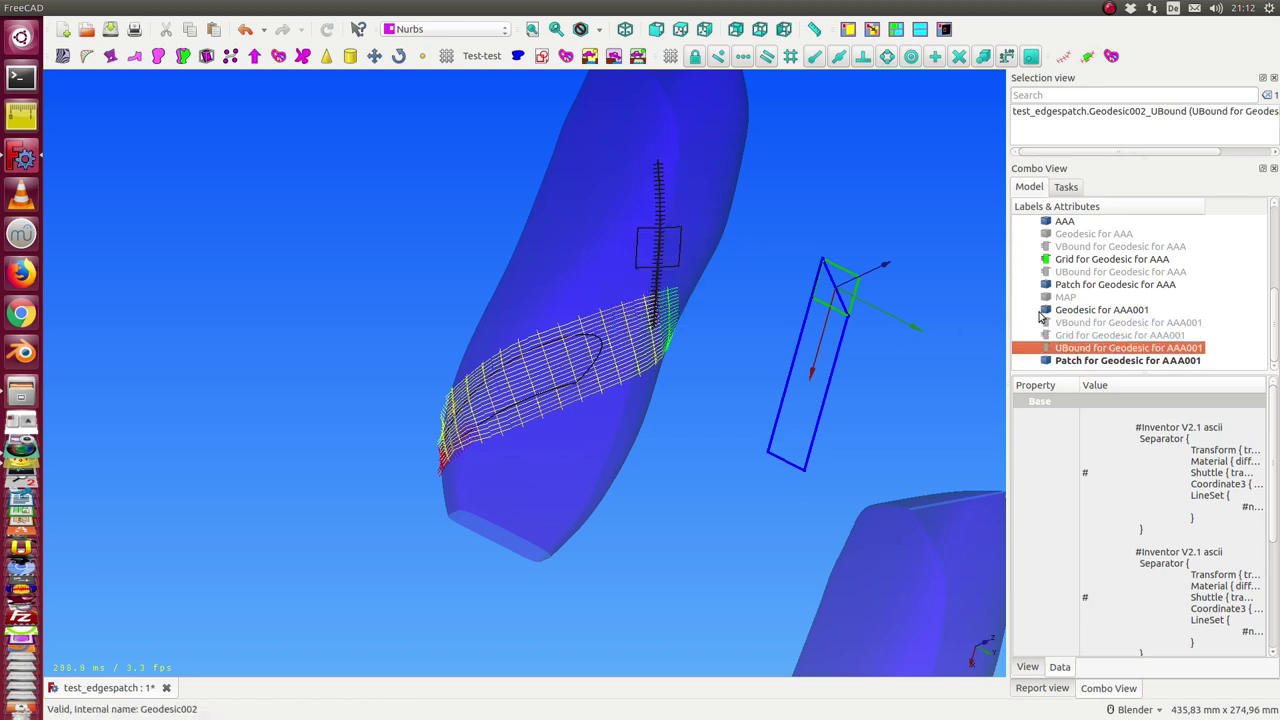
{"action": "key", "text": "space"}
{"action": "left_click", "coordinate": [1064, 313]}
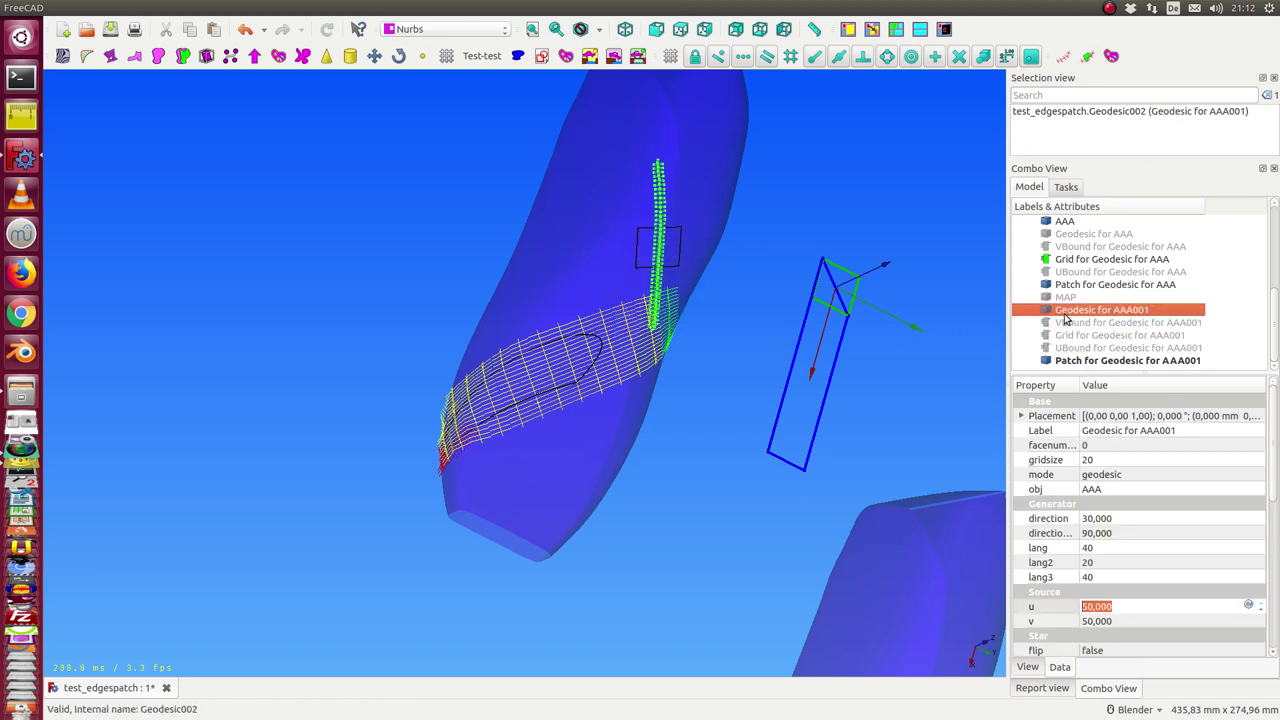
{"action": "left_click", "coordinate": [1094, 361]}
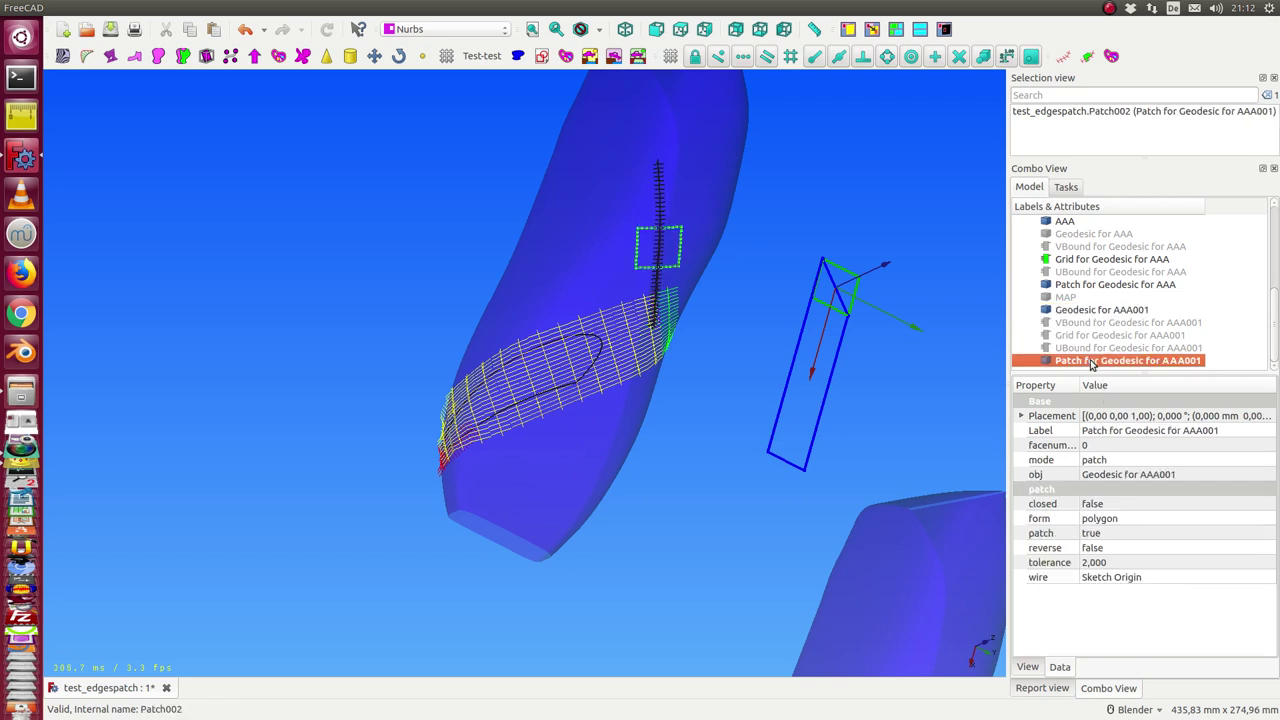
- Set Patch for Geodesic for AAA001's tolerance to 10,000
{"action": "left_click", "coordinate": [1136, 519]}
{"action": "scroll", "coordinate": [1135, 519], "scroll_direction": "down", "scroll_amount": 1}
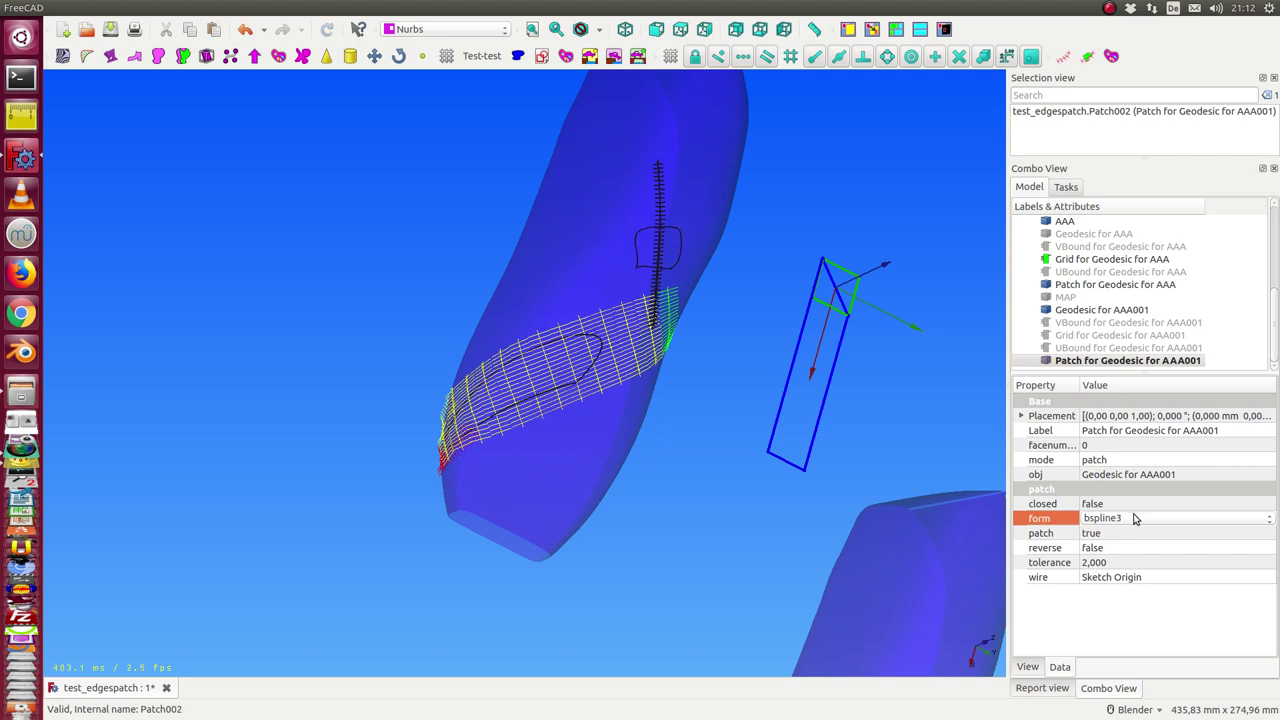
{"action": "left_click", "coordinate": [1143, 560]}
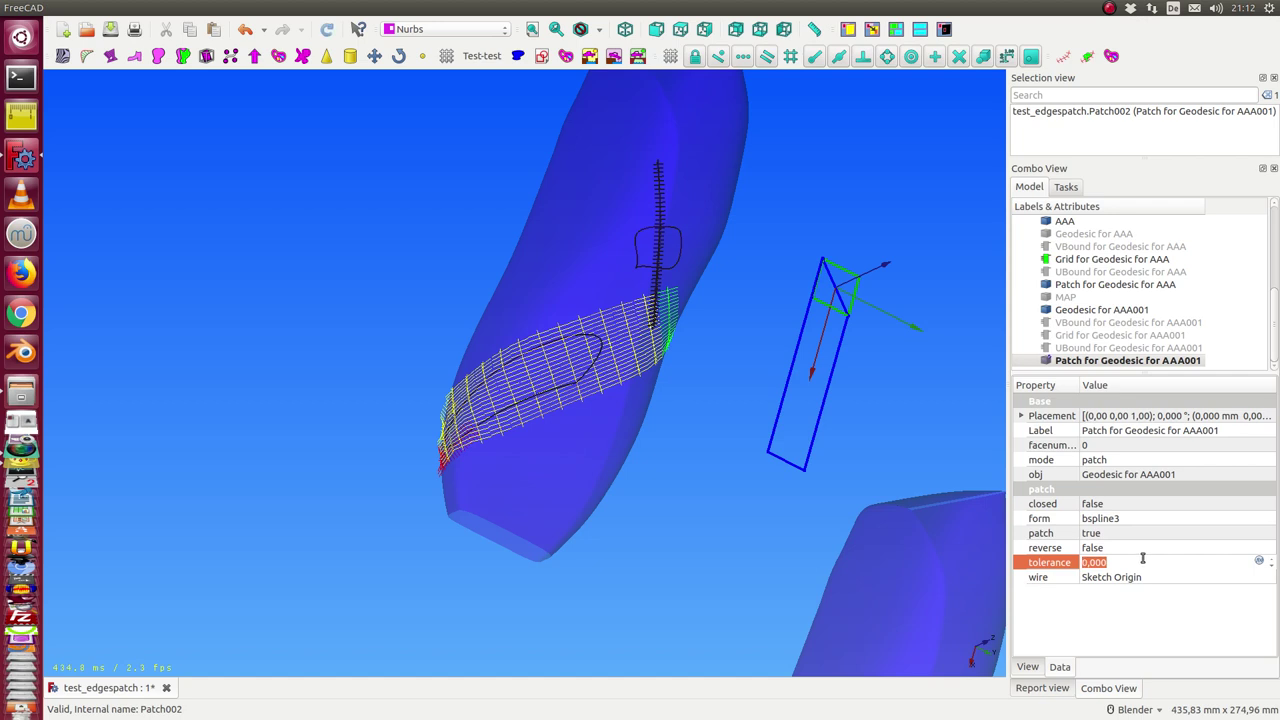
{"action": "key", "text": "Return"}
{"action": "key", "text": "ctrl+z"}
{"action": "scroll", "coordinate": [1143, 557], "scroll_direction": "up", "scroll_amount": 1}
{"action": "scroll", "coordinate": [1143, 557], "scroll_direction": "up", "scroll_amount": 1}
{"action": "scroll", "coordinate": [1143, 557], "scroll_direction": "up", "scroll_amount": 1}
{"action": "scroll", "coordinate": [1143, 557], "scroll_direction": "up", "scroll_amount": 1}
{"action": "scroll", "coordinate": [1143, 557], "scroll_direction": "up", "scroll_amount": 2}
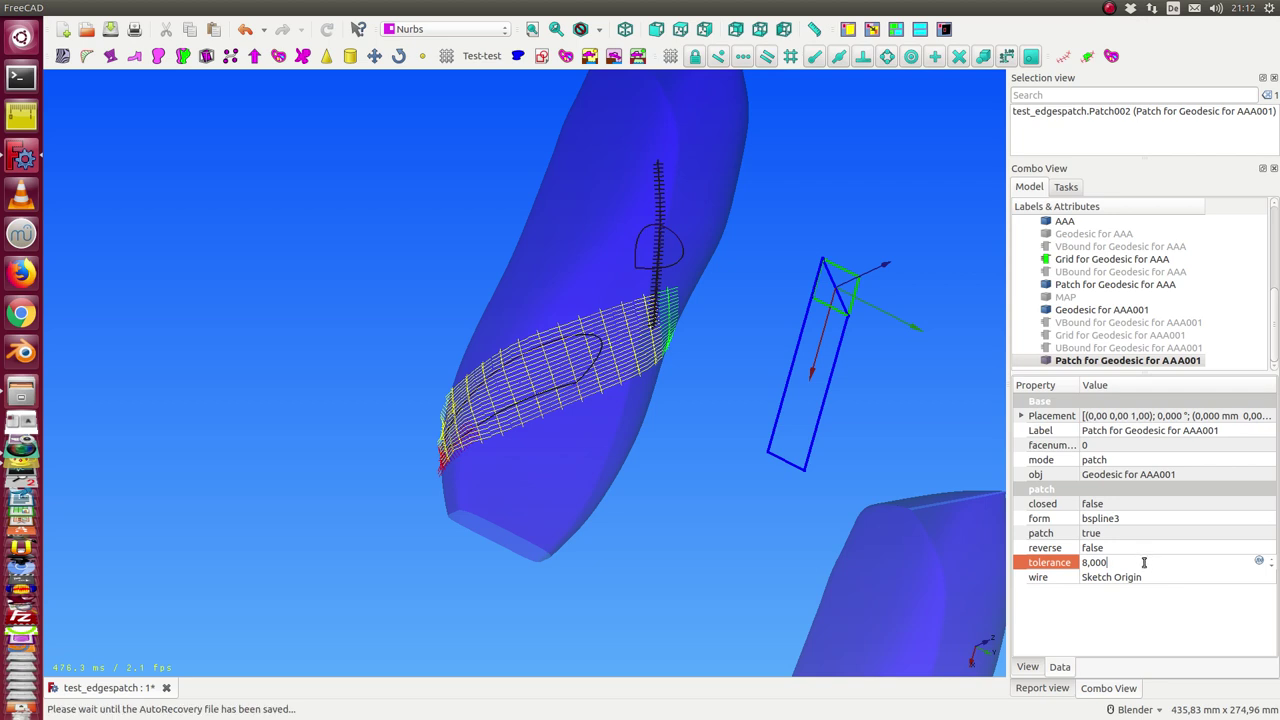
{"action": "scroll", "coordinate": [1143, 562], "scroll_direction": "up", "scroll_amount": 1}
{"action": "scroll", "coordinate": [1145, 562], "scroll_direction": "up", "scroll_amount": 1}
- Change the patch form to facecurve and re-centre the view on the last
{"action": "left_click", "coordinate": [1152, 520]}
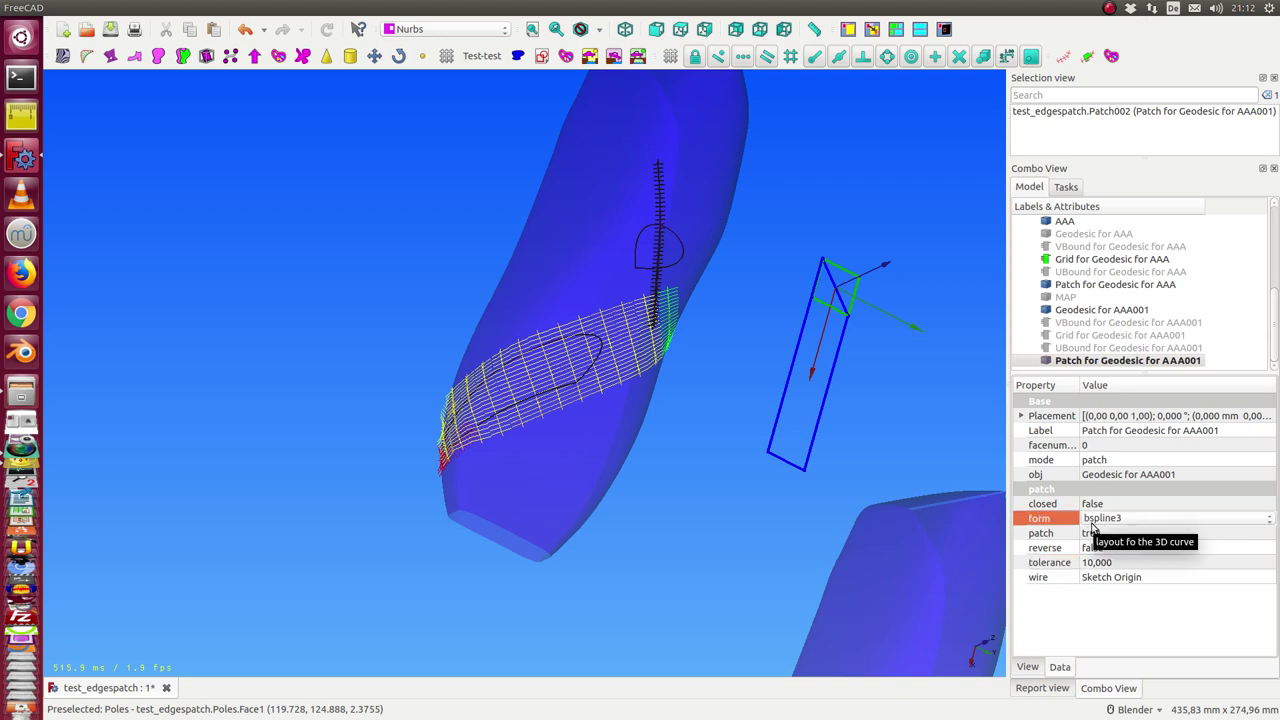
{"action": "left_click", "coordinate": [1137, 527]}
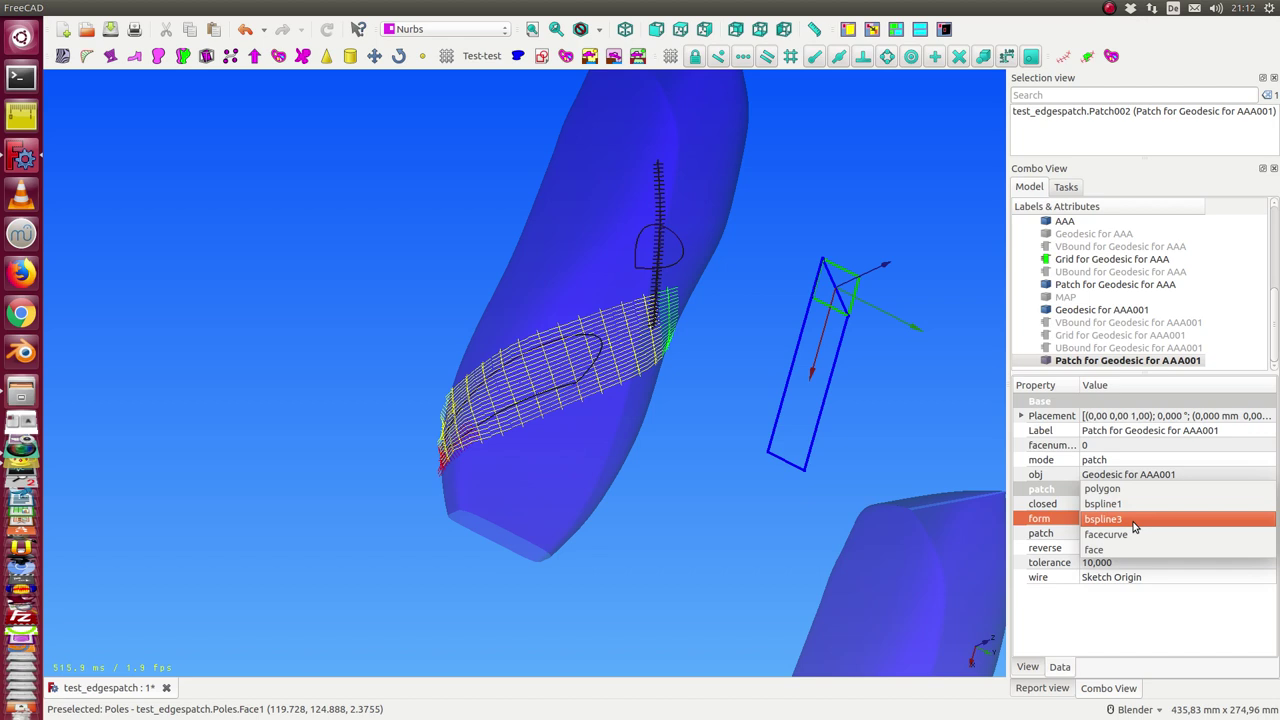
{"action": "left_click", "coordinate": [1110, 536]}
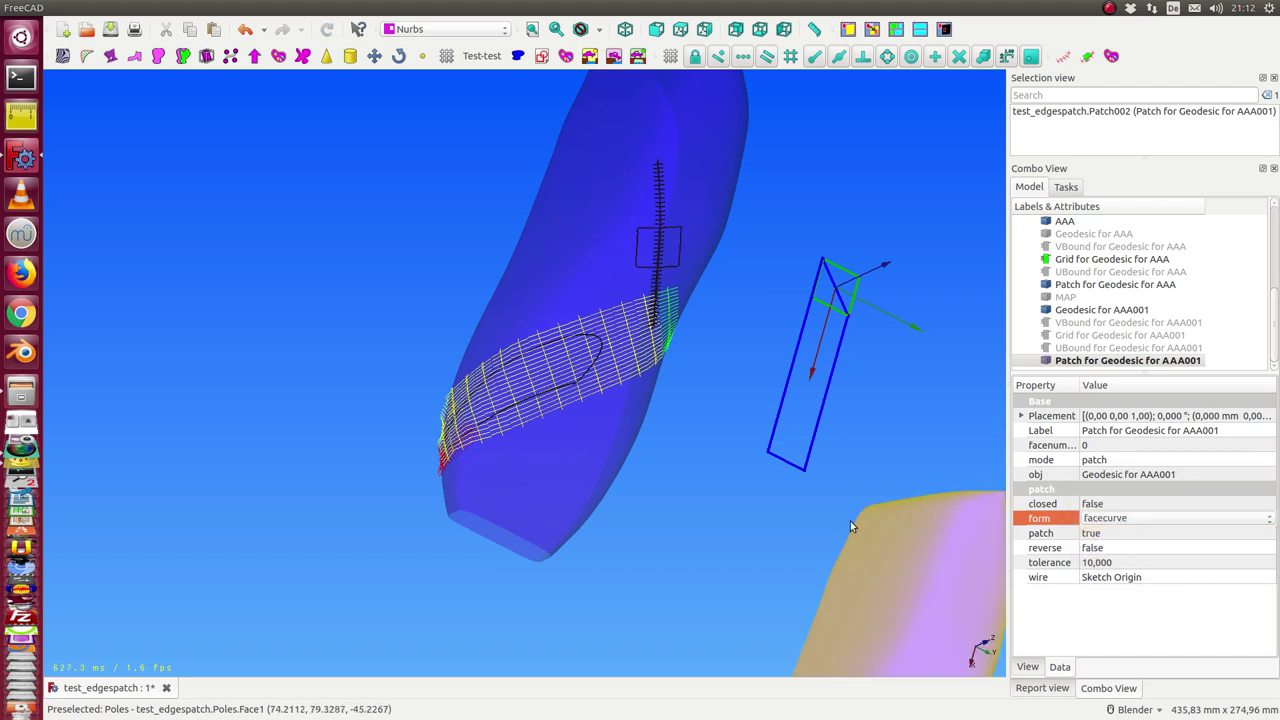
{"action": "mouse_move", "coordinate": [765, 521]}
{"action": "middle_mouse_down"}
{"action": "mouse_move", "coordinate": [716, 492]}
{"action": "mouse_move", "coordinate": [704, 389]}
{"action": "middle_mouse_up"}
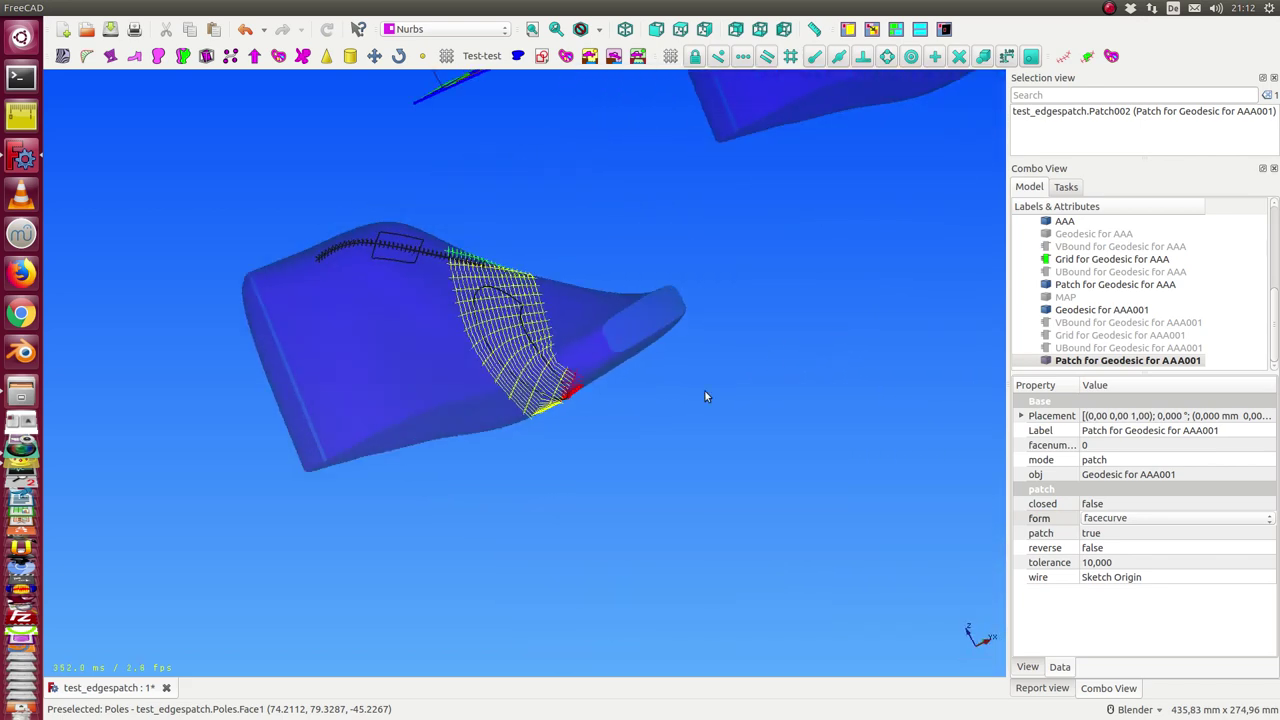
{"action": "middle_click_drag", "start_coordinate": [283, 225], "coordinate": [462, 298], "text": "shift"}
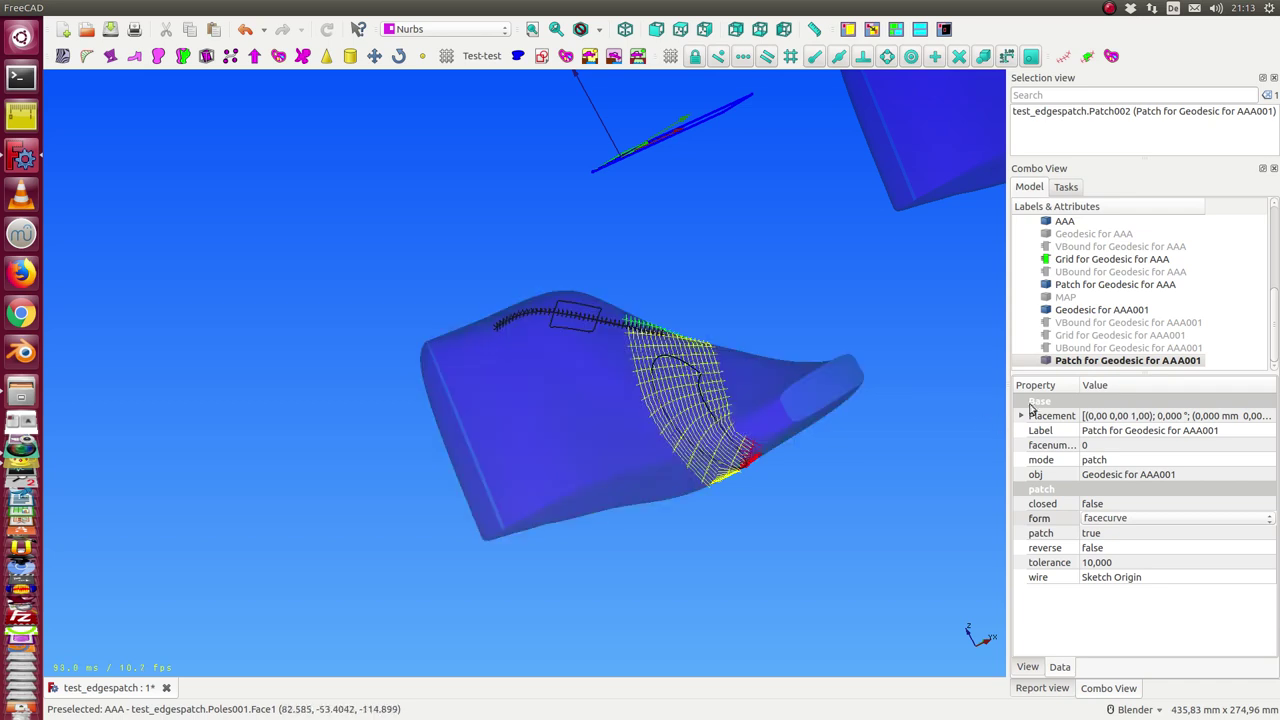
- Set the AAA001 patch form to face, recompute, and set reverse to true
{"action": "left_click", "coordinate": [1133, 520]}
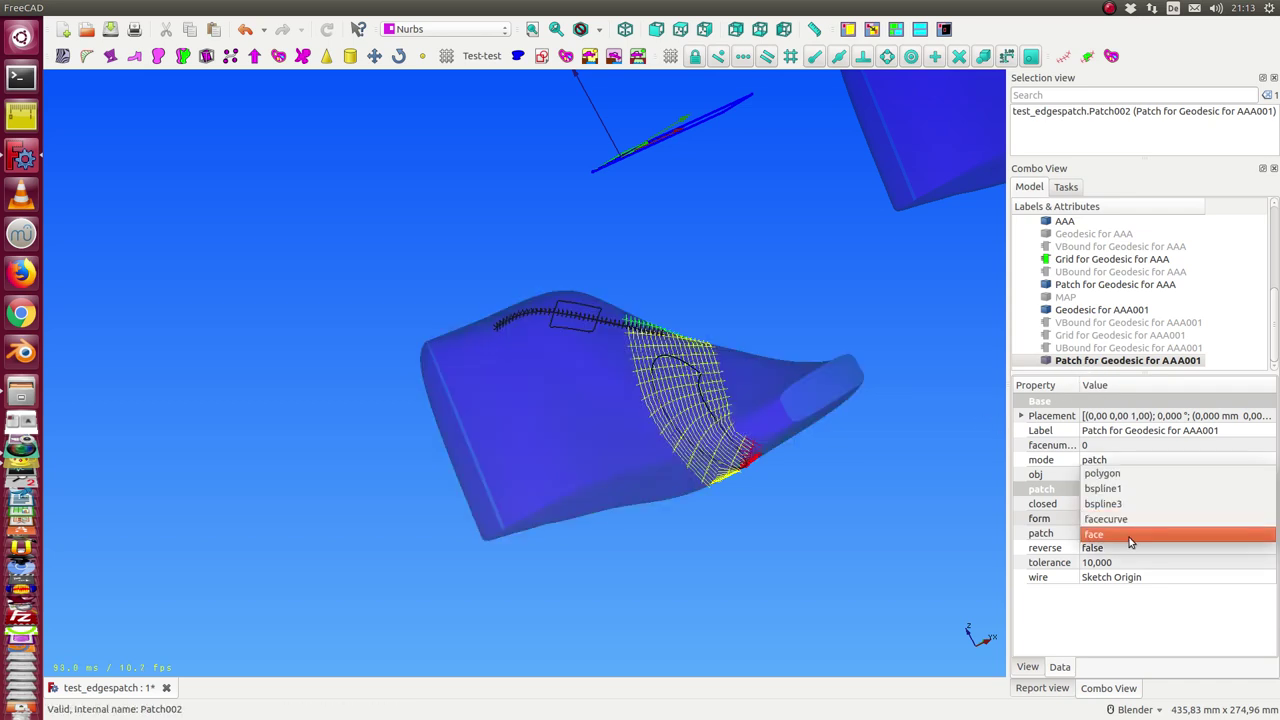
{"action": "left_click", "coordinate": [1129, 537]}
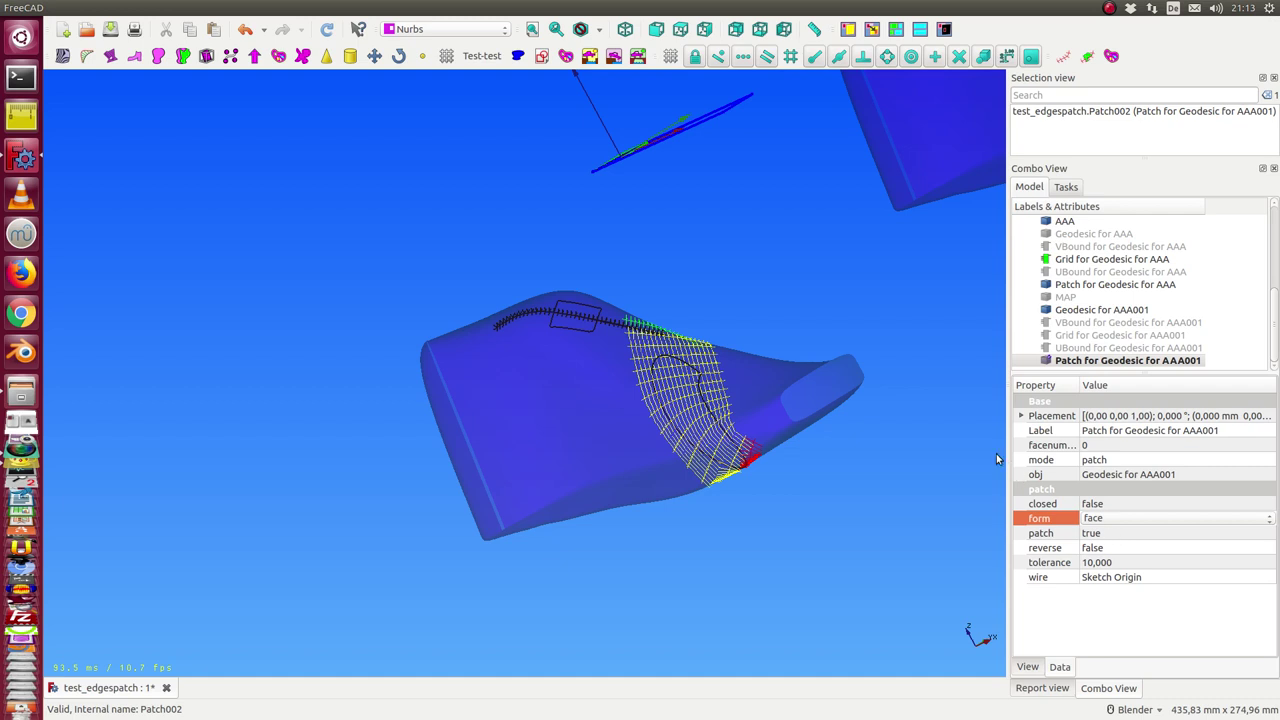
{"action": "left_click", "coordinate": [328, 34]}
{"action": "mouse_move", "coordinate": [378, 149]}
{"action": "middle_mouse_down"}
{"action": "mouse_move", "coordinate": [518, 283]}
{"action": "mouse_move", "coordinate": [530, 275]}
{"action": "middle_mouse_up"}
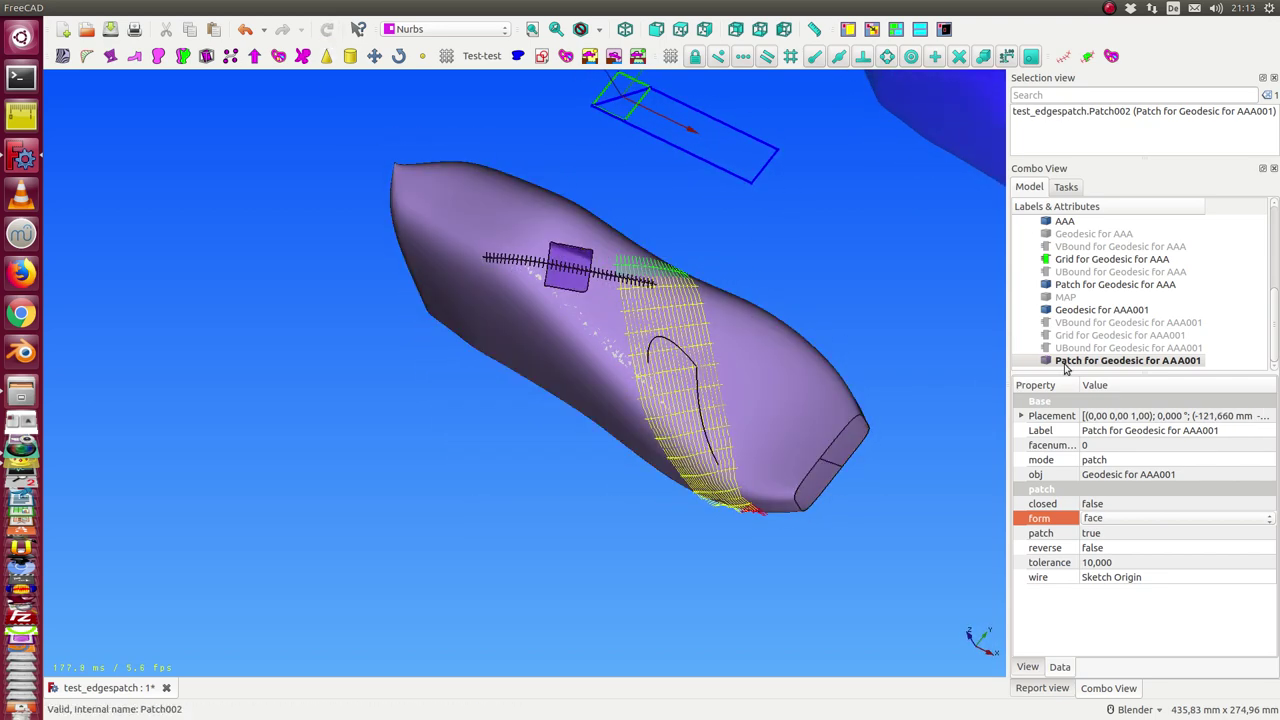
{"action": "left_click", "coordinate": [1065, 367]}
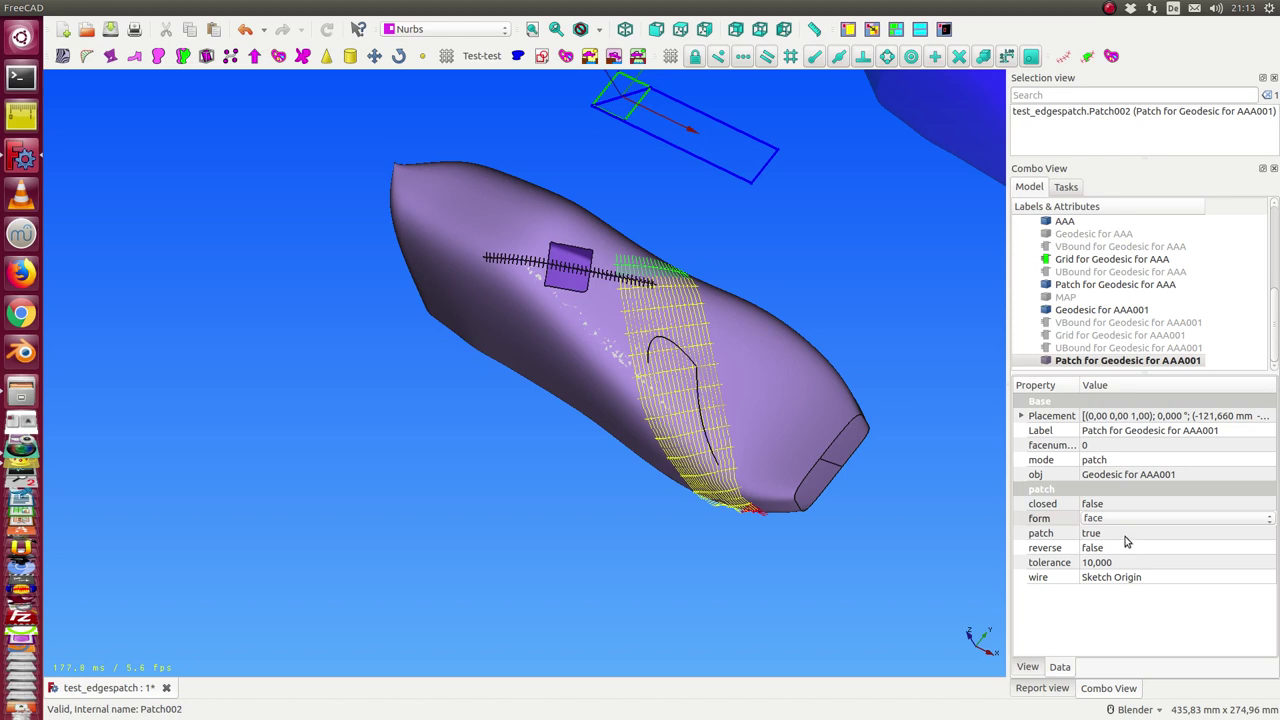
{"action": "left_click", "coordinate": [1126, 548]}
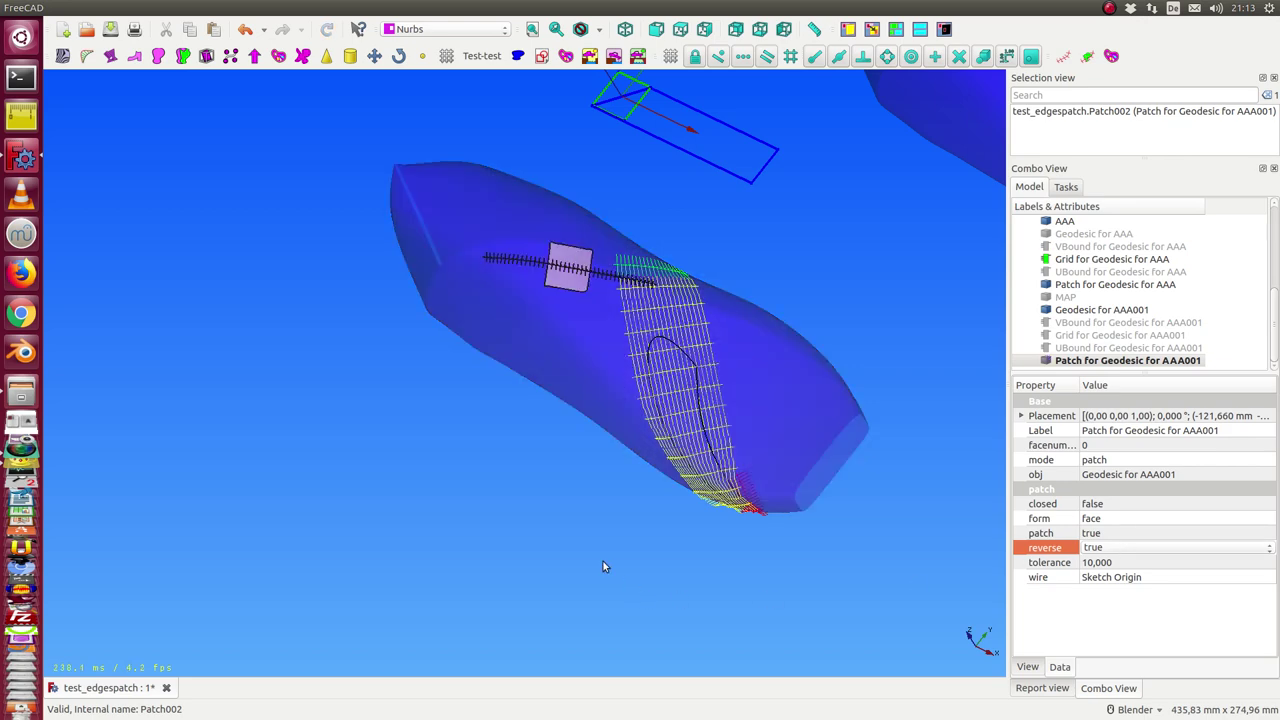
{"action": "mouse_move", "coordinate": [603, 561]}
{"action": "middle_mouse_down"}
{"action": "mouse_move", "coordinate": [731, 437]}
{"action": "mouse_move", "coordinate": [723, 478]}
{"action": "mouse_move", "coordinate": [657, 566]}
{"action": "mouse_move", "coordinate": [734, 523]}
{"action": "middle_mouse_up"}
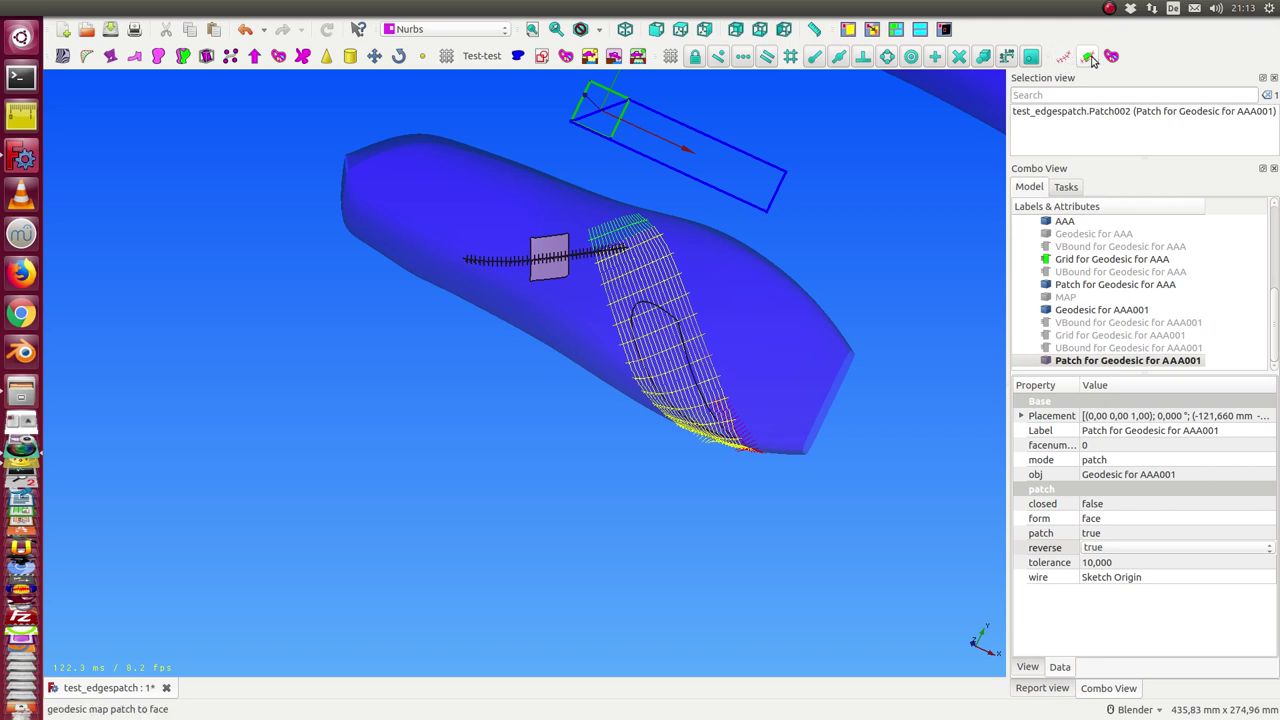
- Open the Curves menu in the menu bar
{"action": "left_click", "coordinate": [243, 8]}
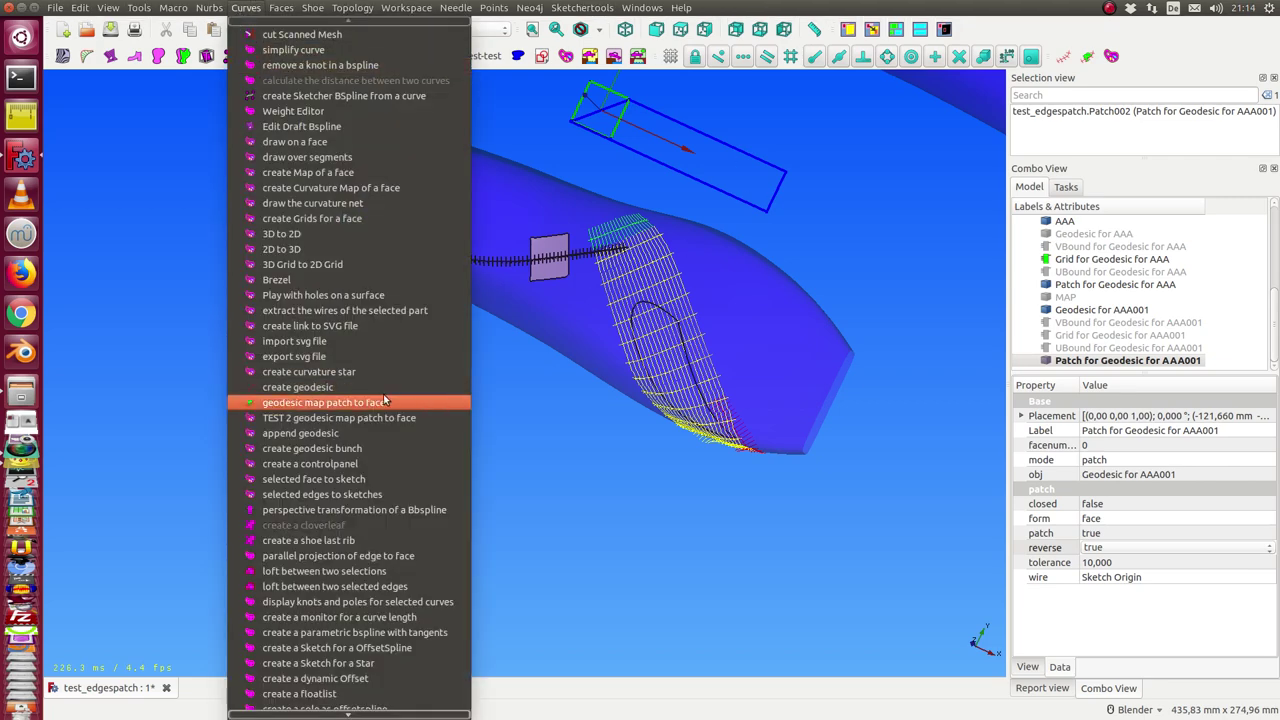